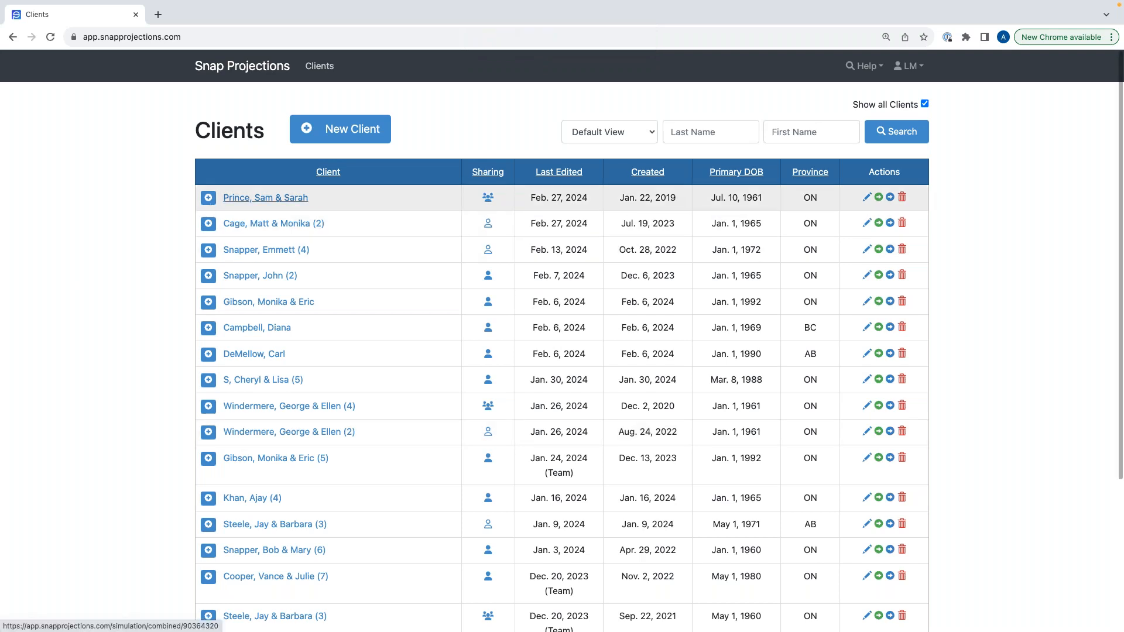
# Step: Open the couple's plan at the top of the client list and examine the primary client's individual planning page, including the capital assets columns
pyautogui.click(265, 197)
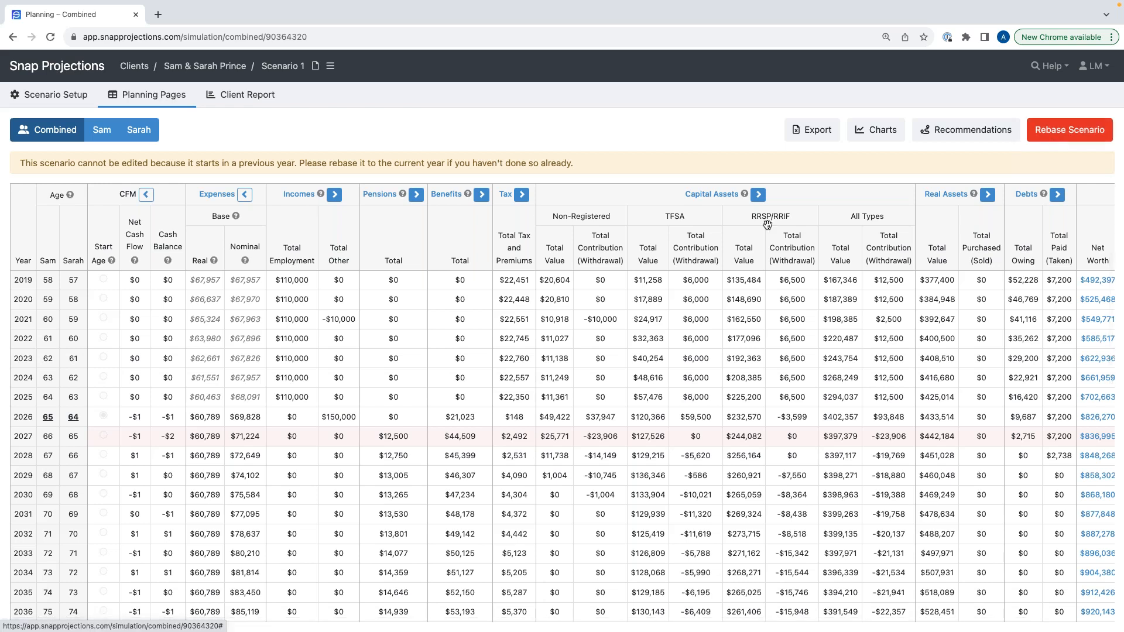
pyautogui.click(102, 130)
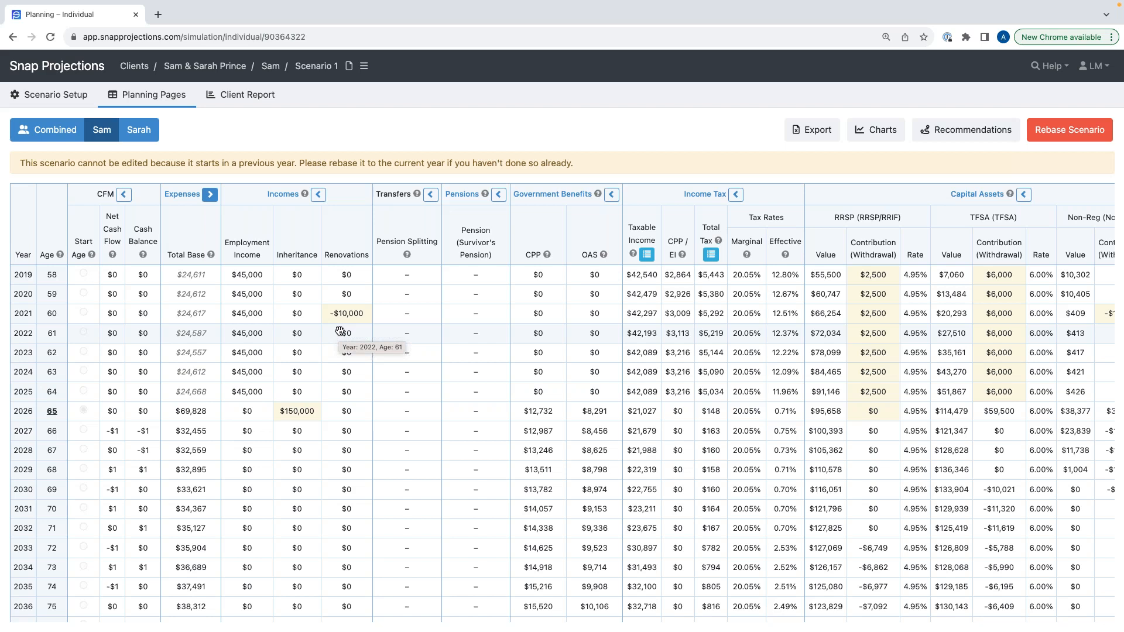
pyautogui.hscroll(5, 788, 359)
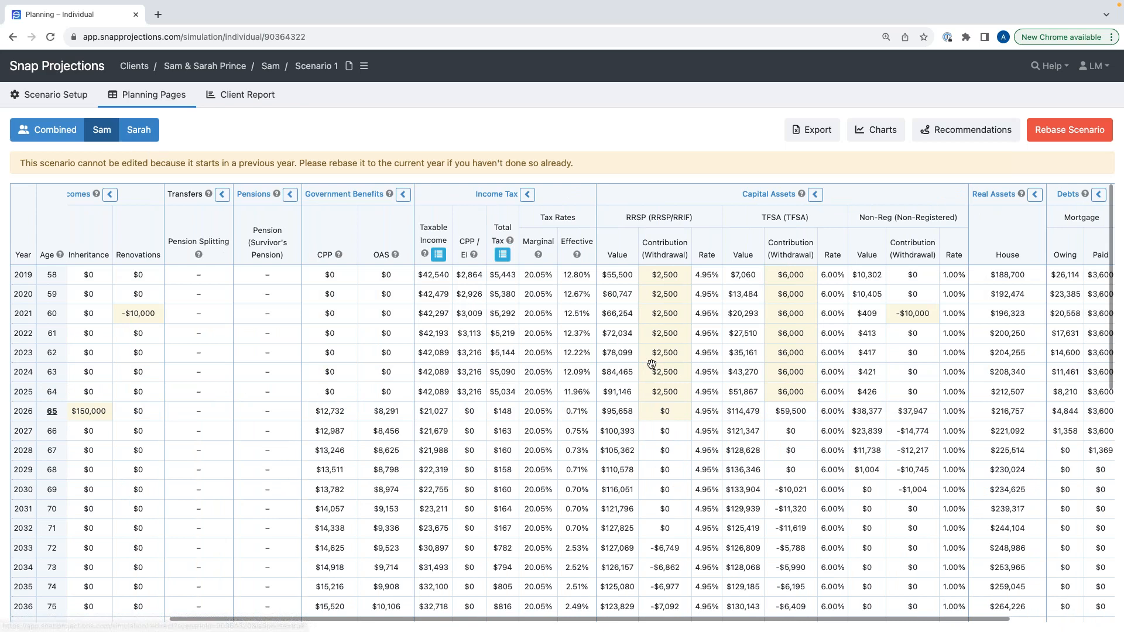
pyautogui.hscroll(1, 651, 371)
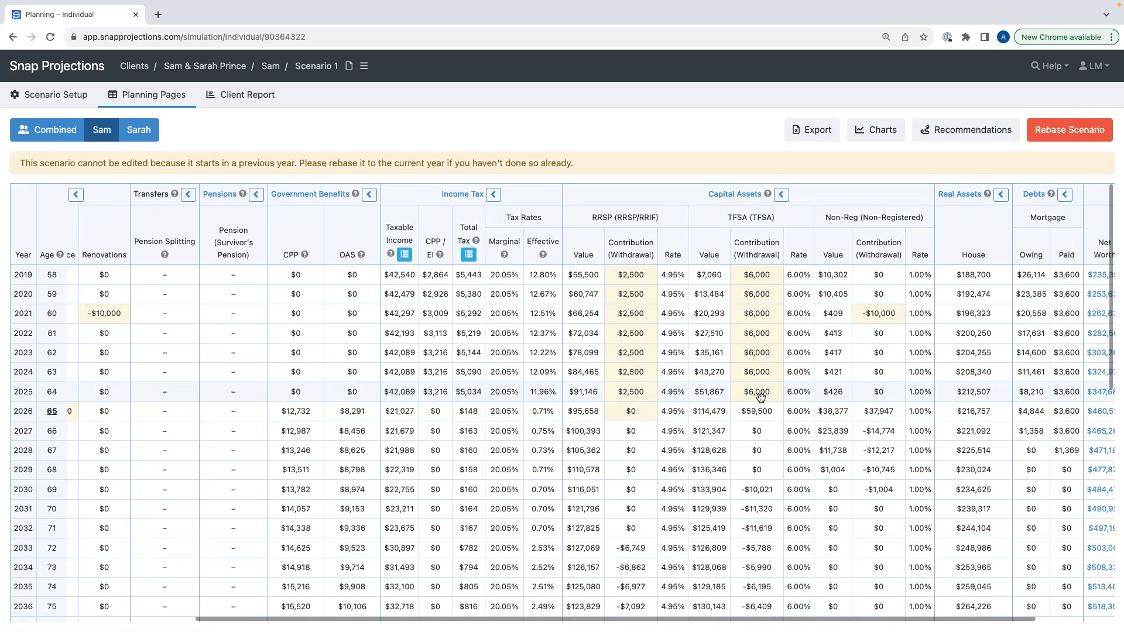
pyautogui.moveTo(760, 397)
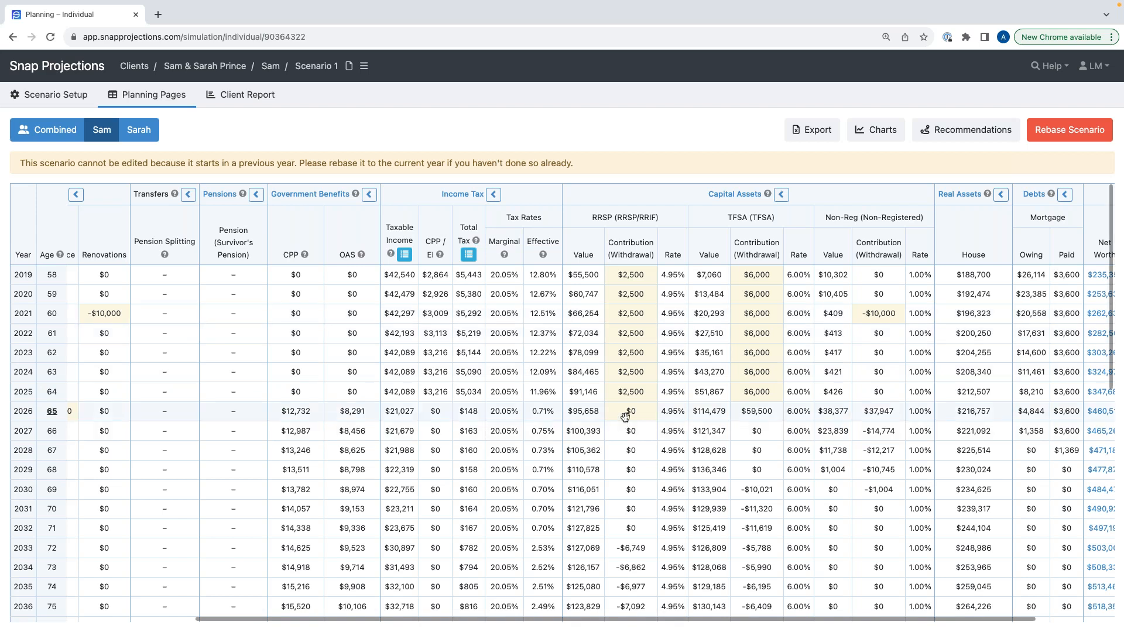
pyautogui.hscroll(1, 755, 398)
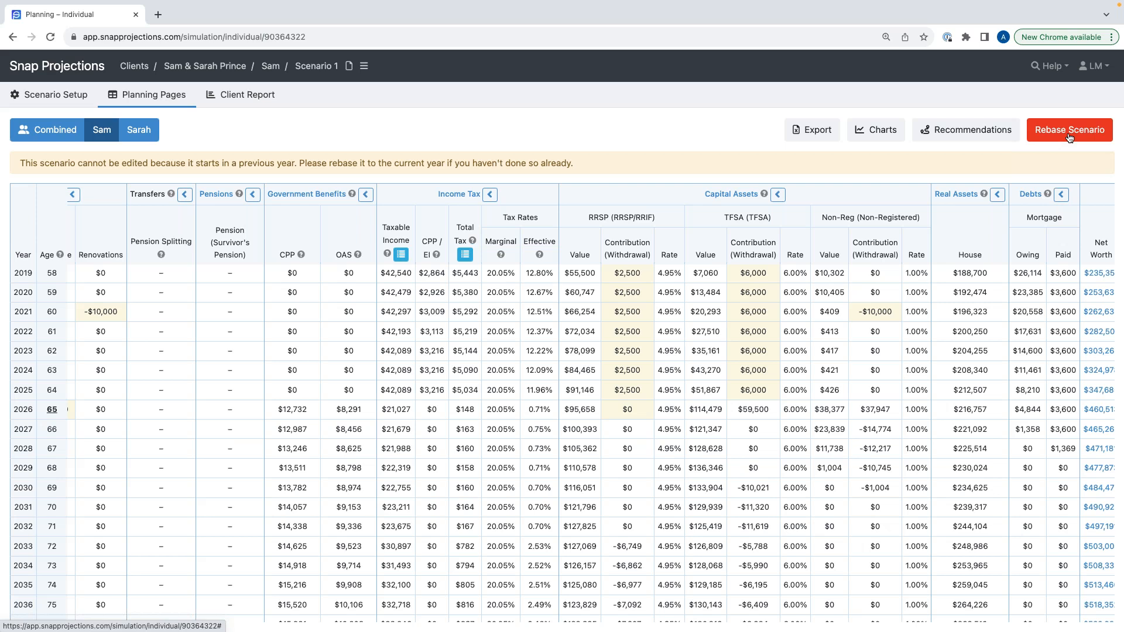
# Step: Download the Scenario 1 client report as a PDF and open the downloaded file to check its cover page
pyautogui.click(222, 97)
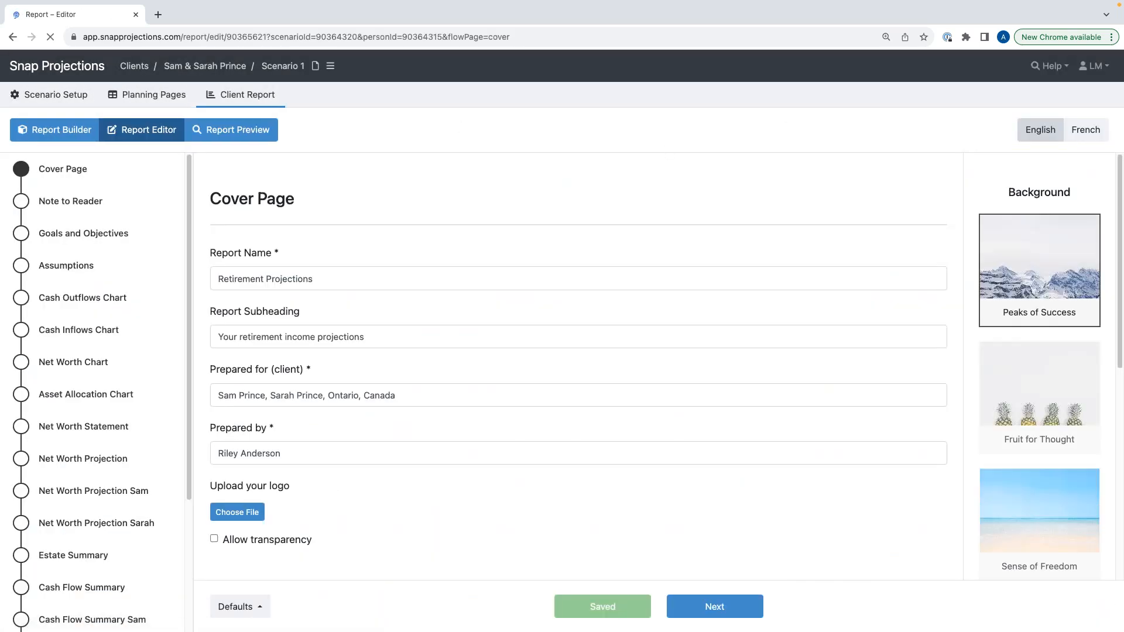
pyautogui.click(1057, 130)
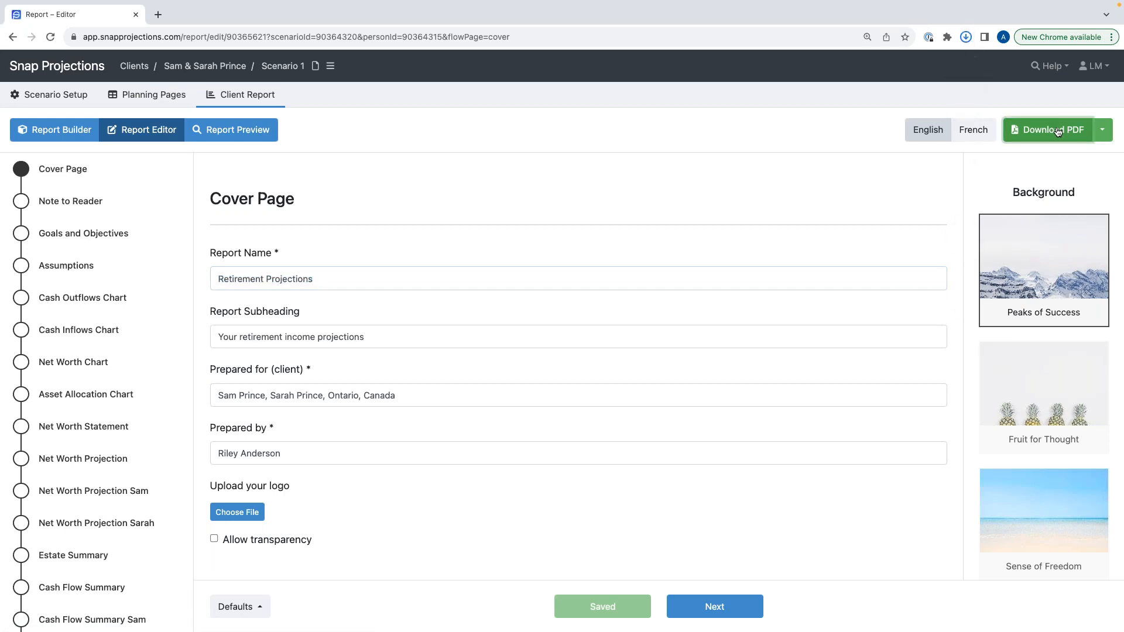
pyautogui.click(883, 60)
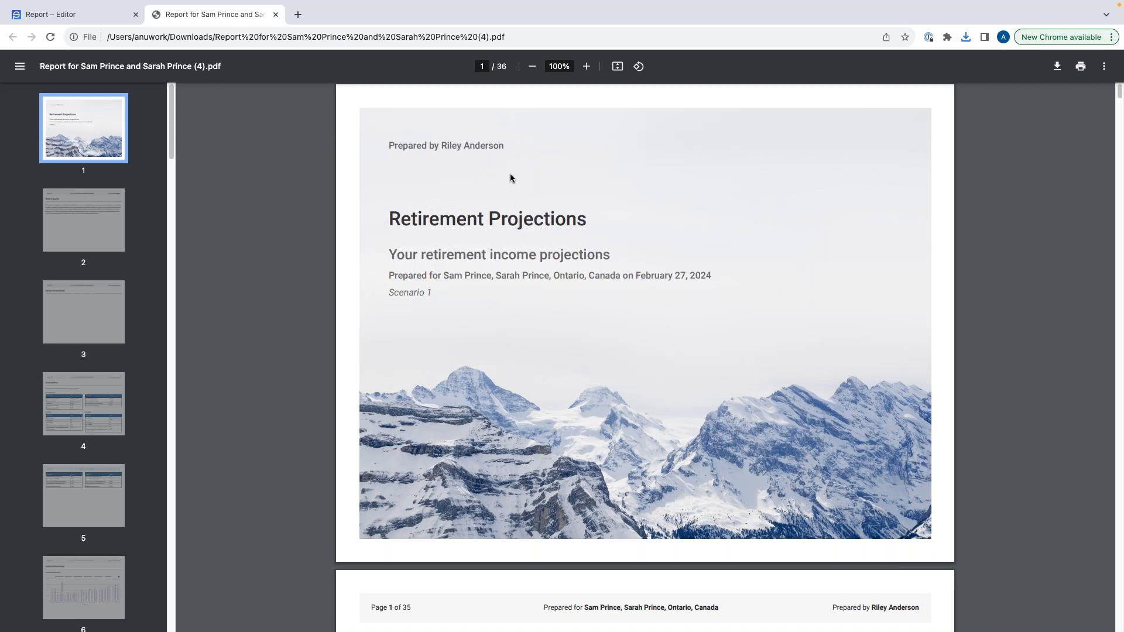
pyautogui.scroll(-3, 693, 304)
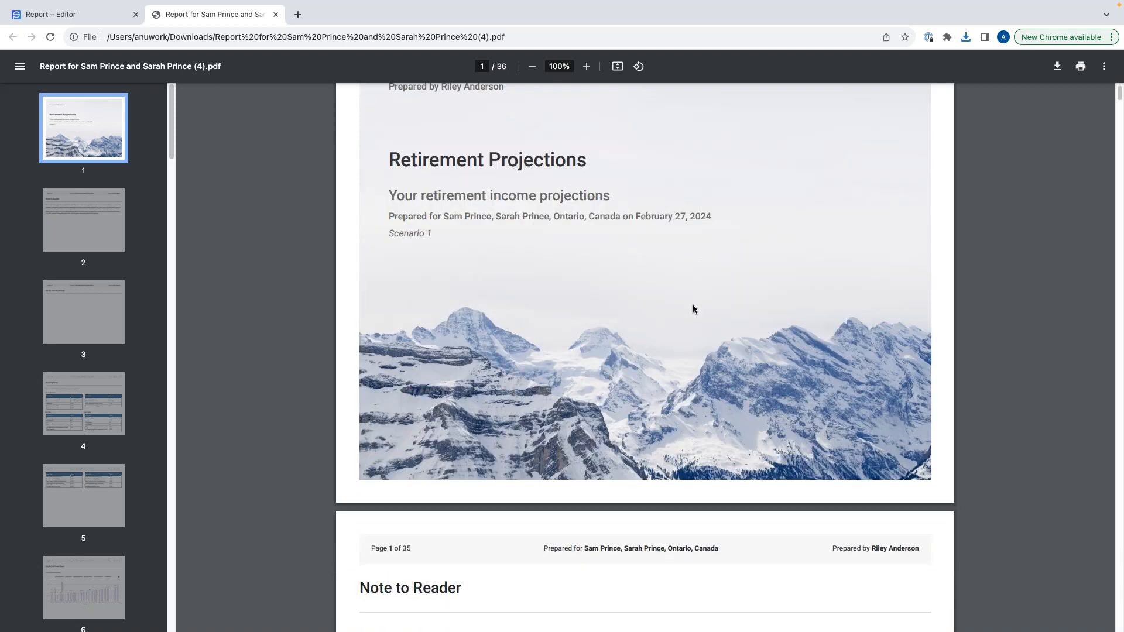
pyautogui.scroll(3, 693, 304)
# Step: Return to the primary client's planning page and rebase Scenario 1 to the current year
pyautogui.click(87, 14)
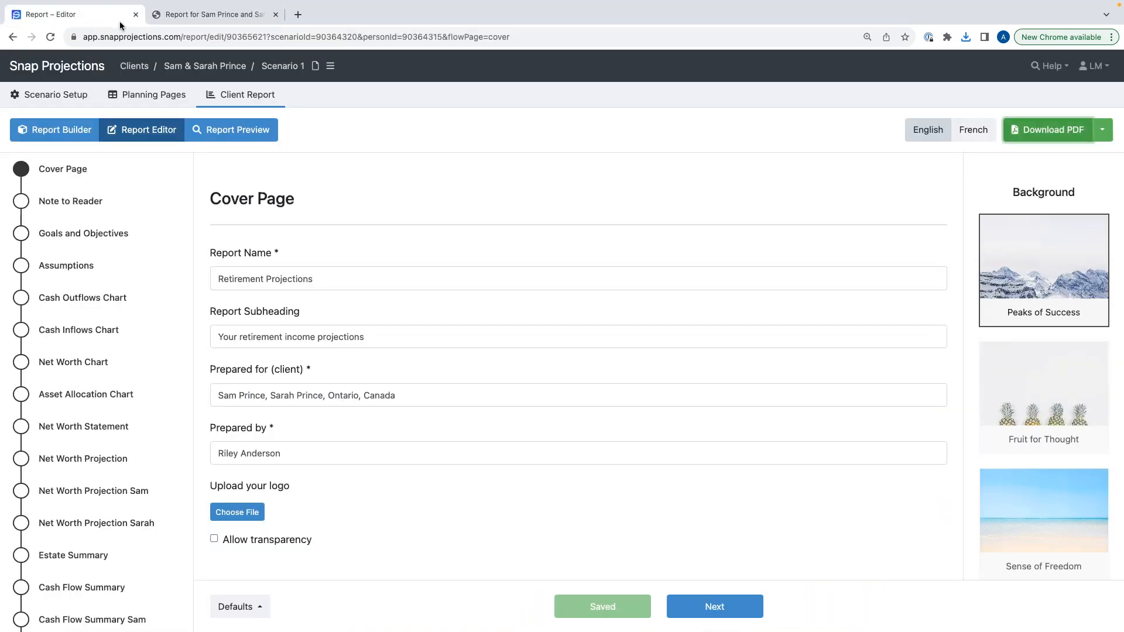
pyautogui.click(147, 94)
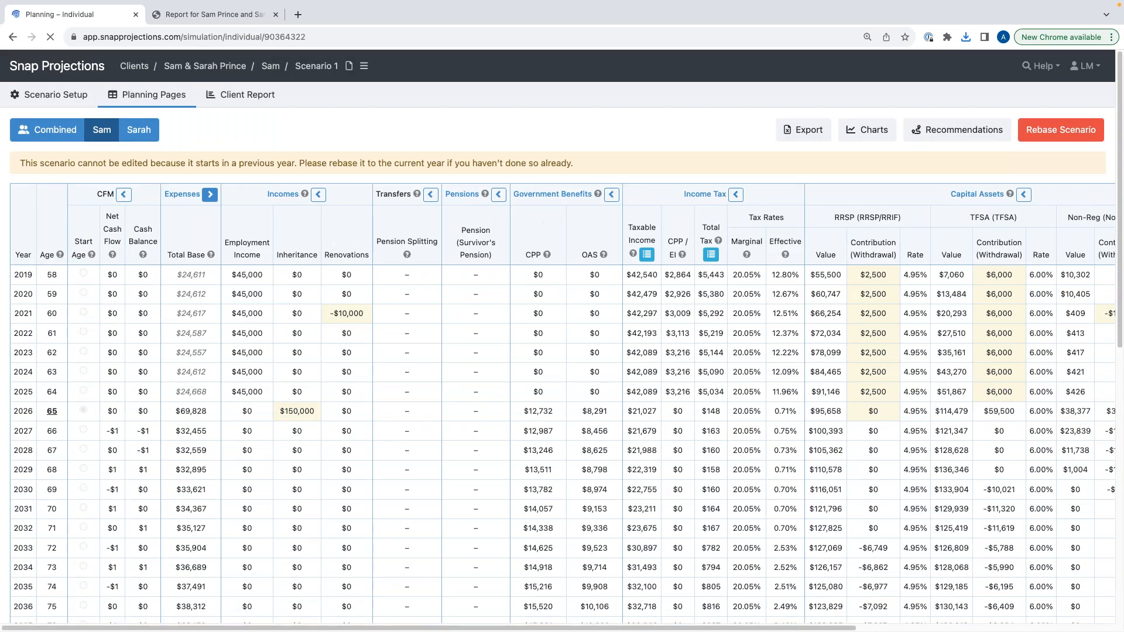
pyautogui.click(1043, 140)
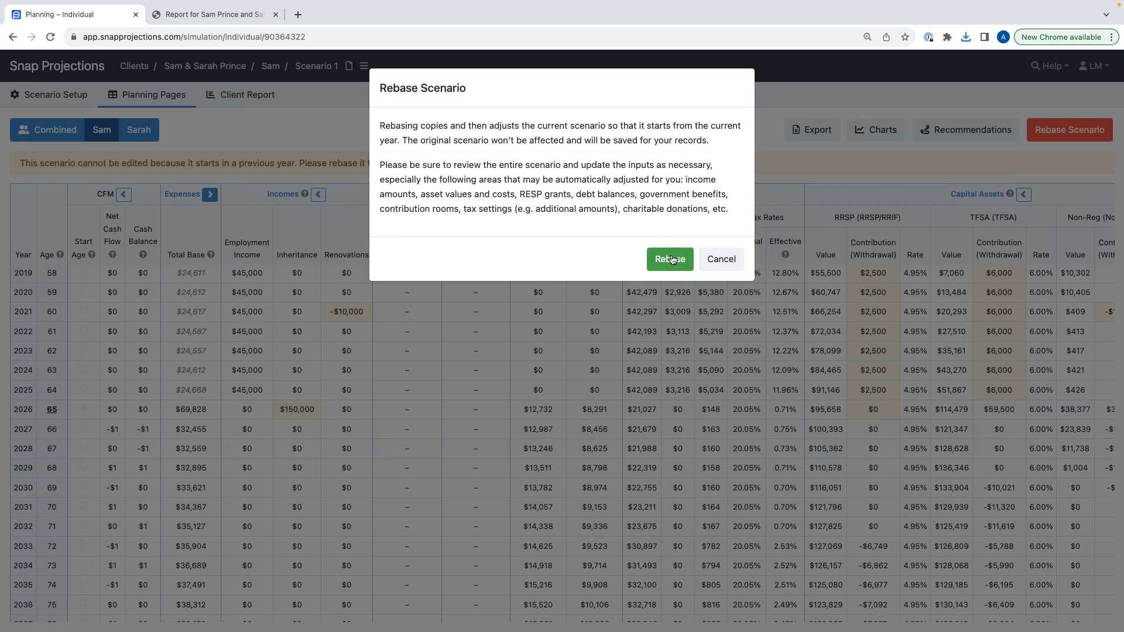
pyautogui.click(670, 259)
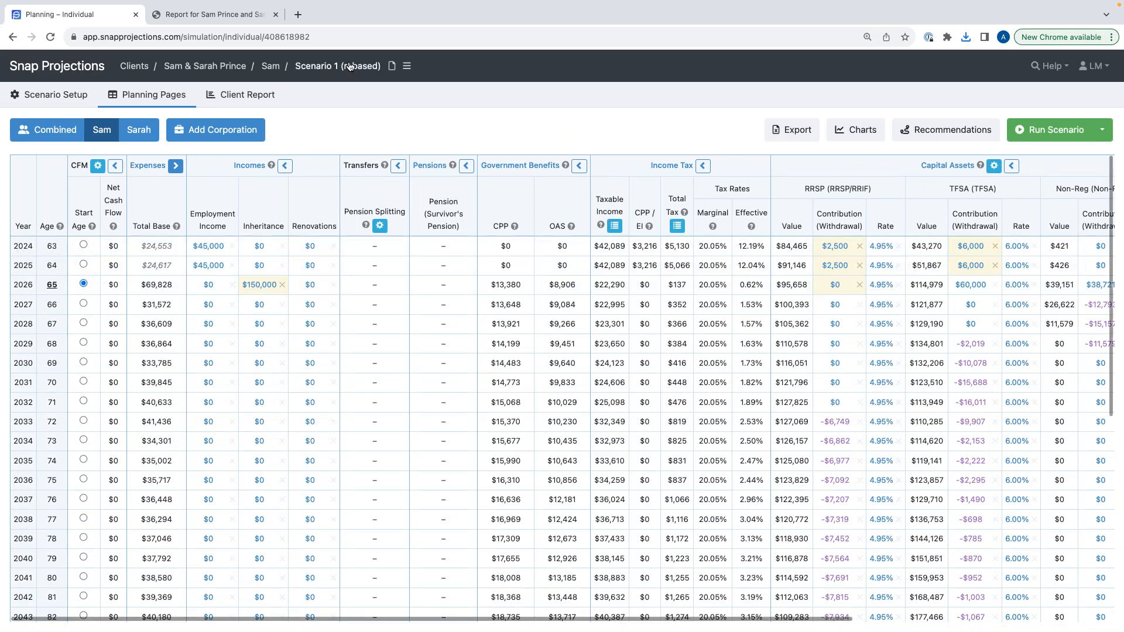
# Step: Rename the rebased scenario as "2024 Plan"
pyautogui.click(347, 66)
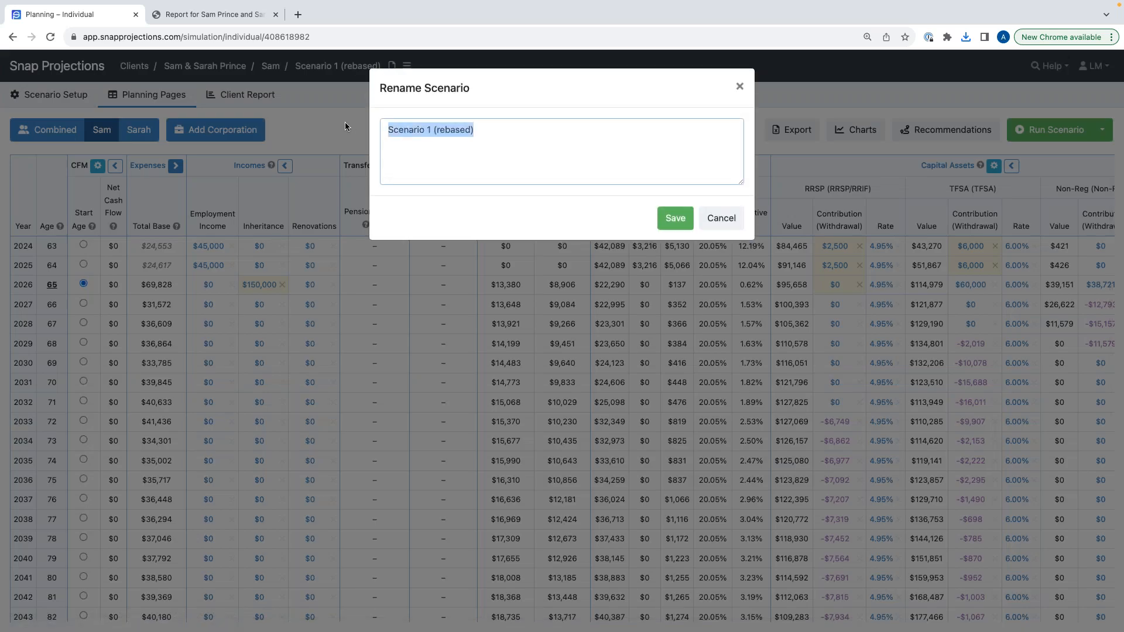
pyautogui.press('BackSpace')
pyautogui.write('2024 Plan')
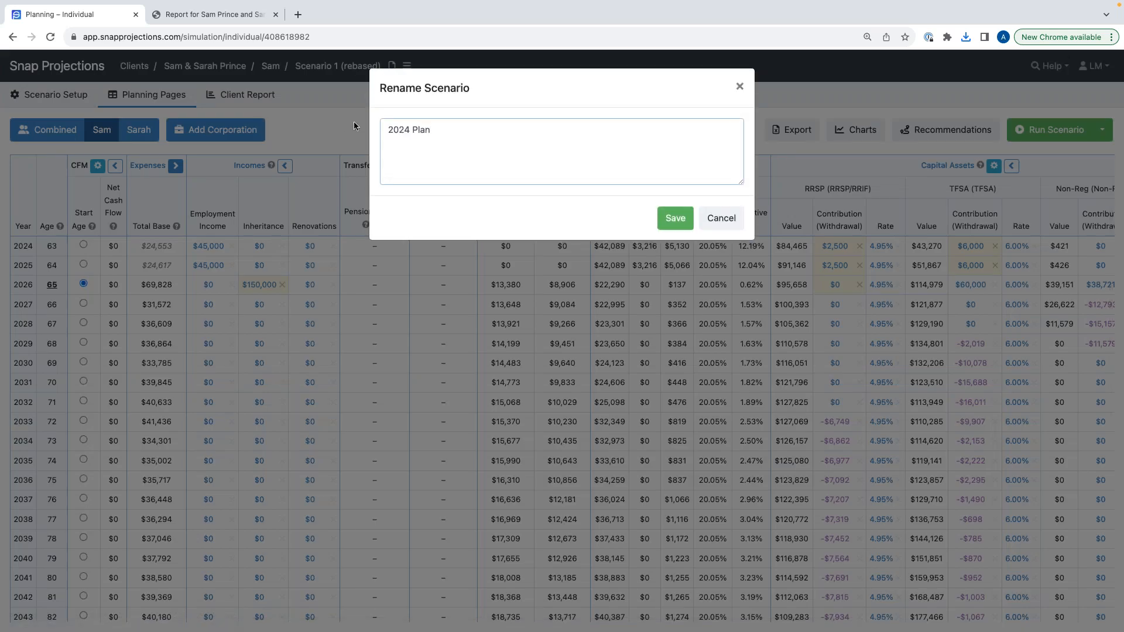
pyautogui.click(675, 218)
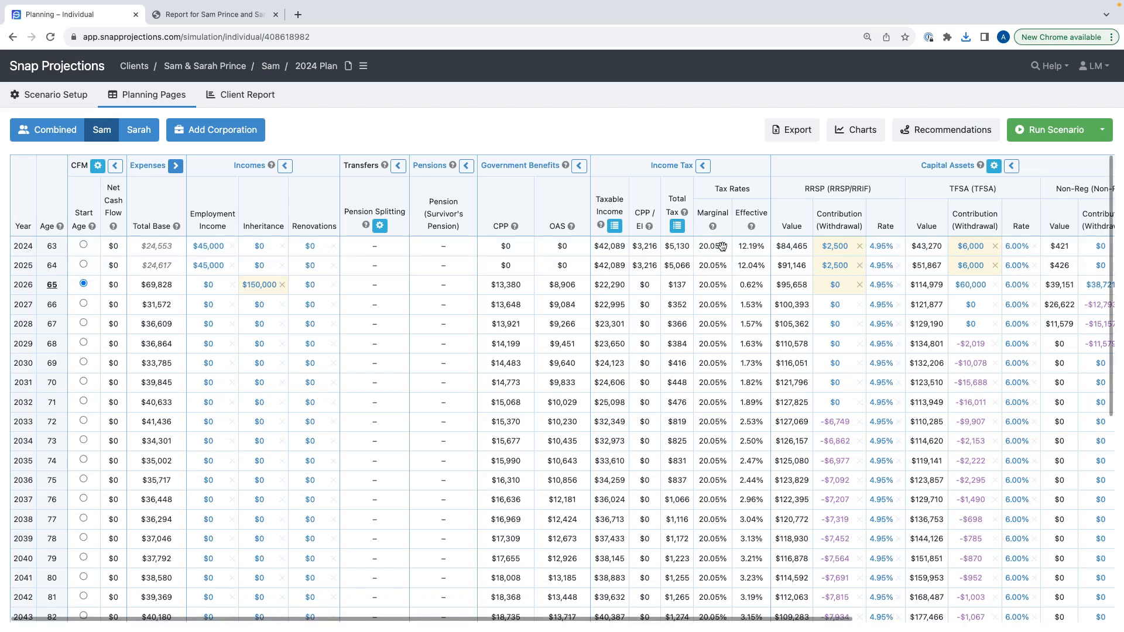
# Step: Review the assumptions, cash flow charts and net worth pages in the downloaded PDF report, and return to the planning page
pyautogui.click(199, 15)
pyautogui.scroll(-15, 446, 281)
pyautogui.scroll(-20, 444, 310)
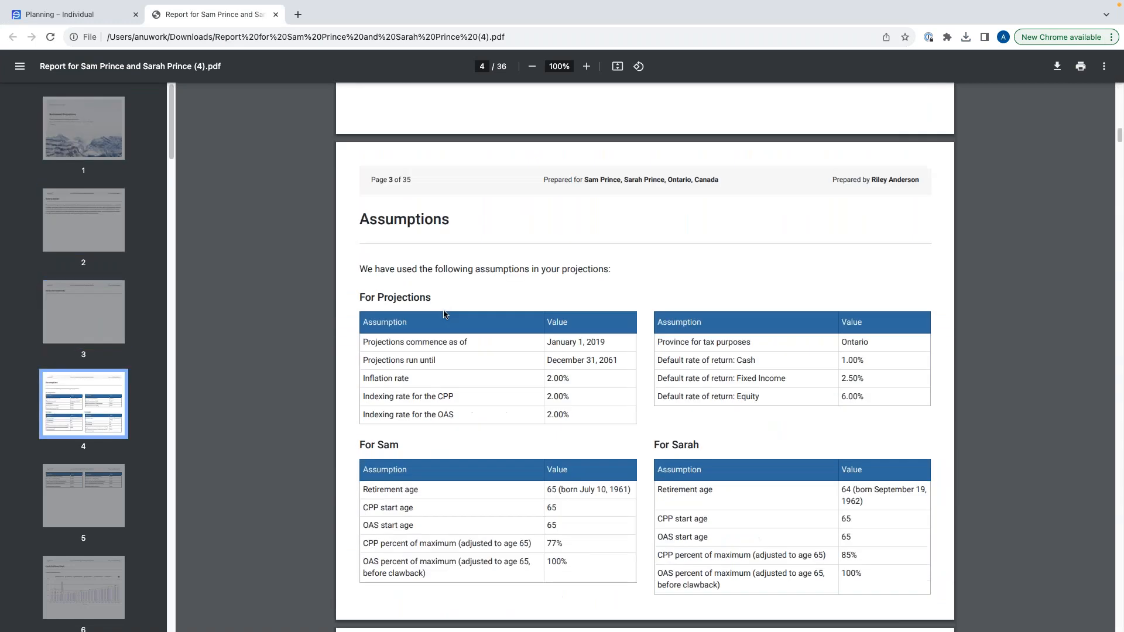
pyautogui.scroll(-20, 444, 315)
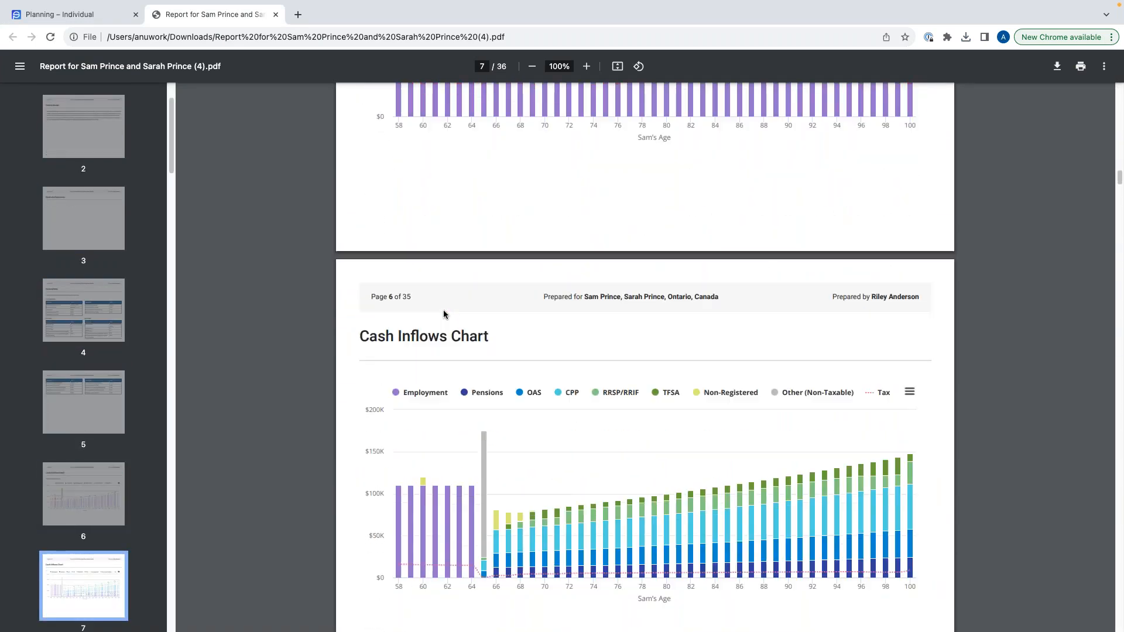
pyautogui.scroll(-13, 444, 315)
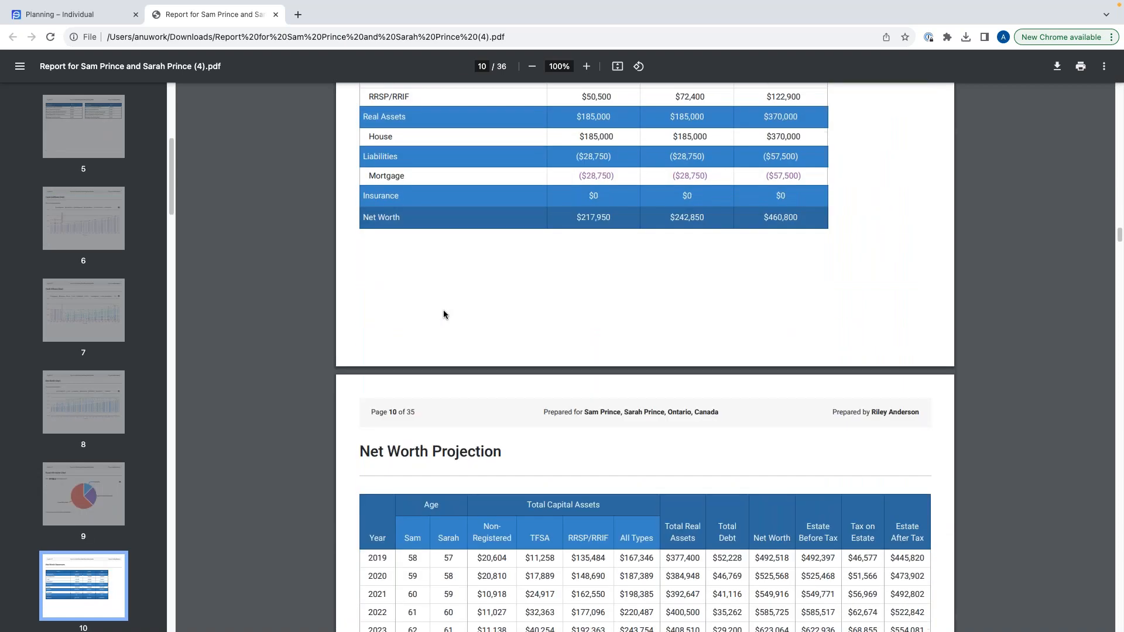
pyautogui.click(70, 14)
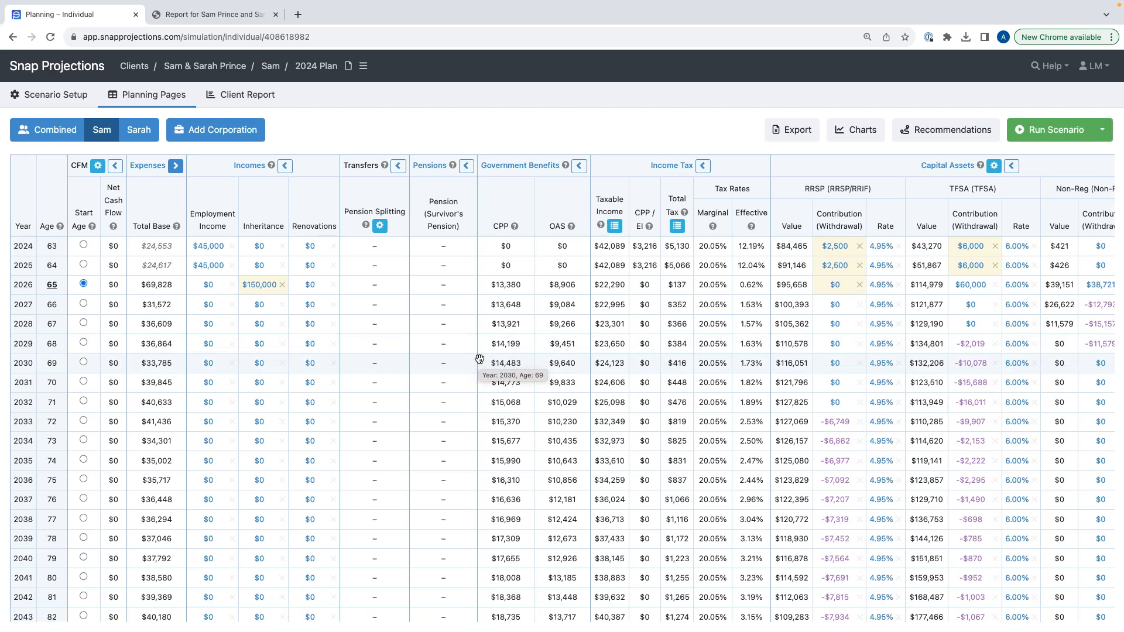
# Step: Open the Client section of the 2024 Plan's scenario setup and review the primary and spouse details
pyautogui.click(24, 95)
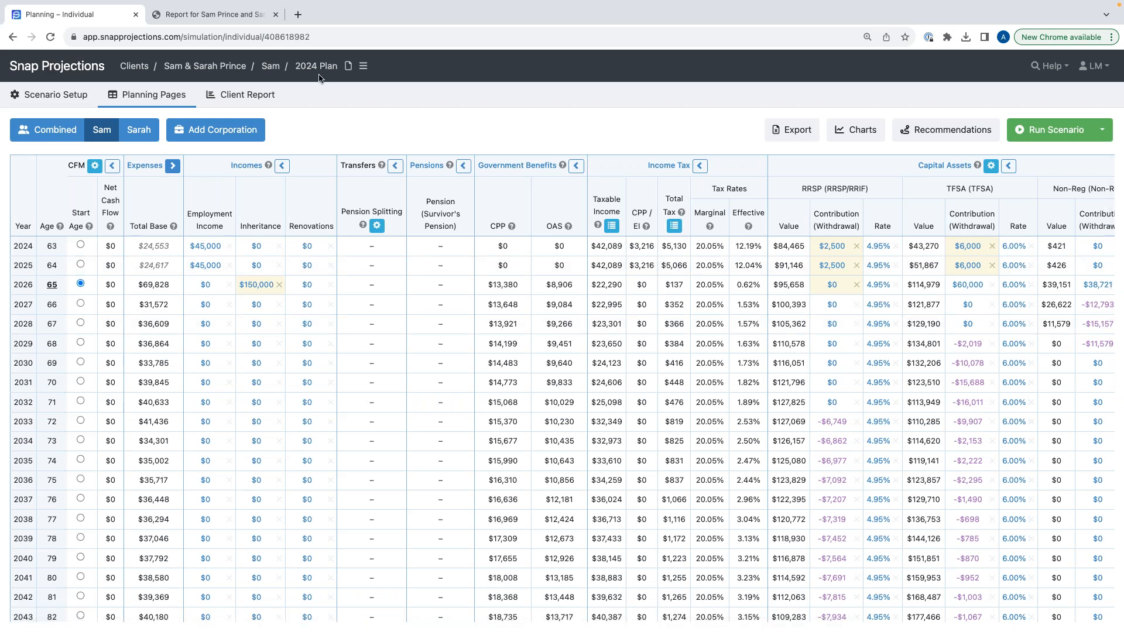
pyautogui.moveTo(24, 95)
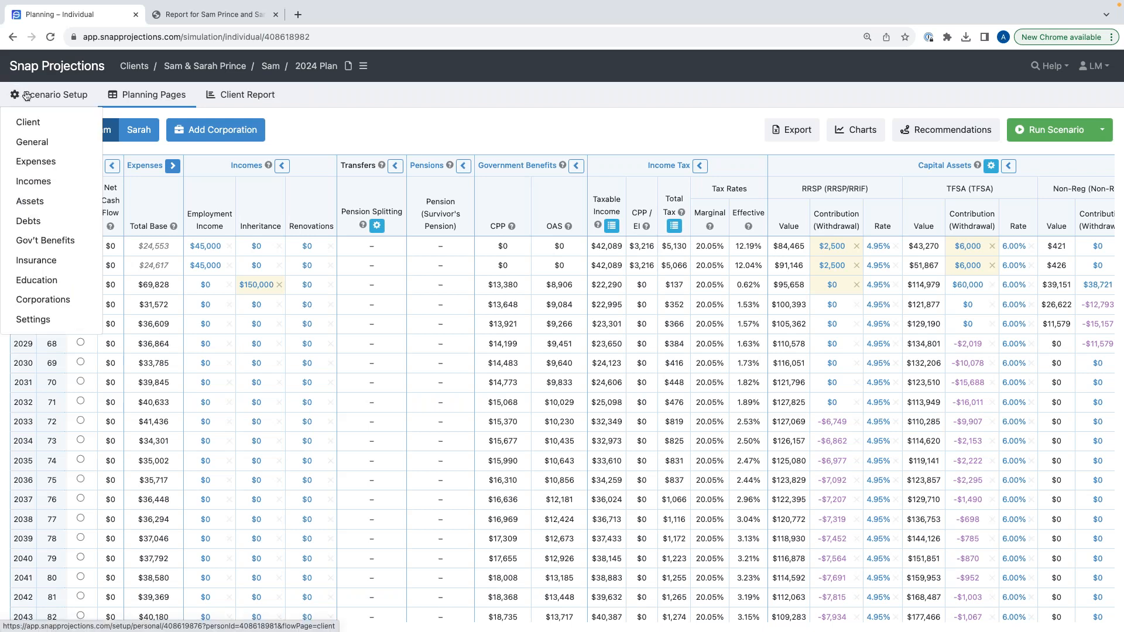
pyautogui.click(27, 122)
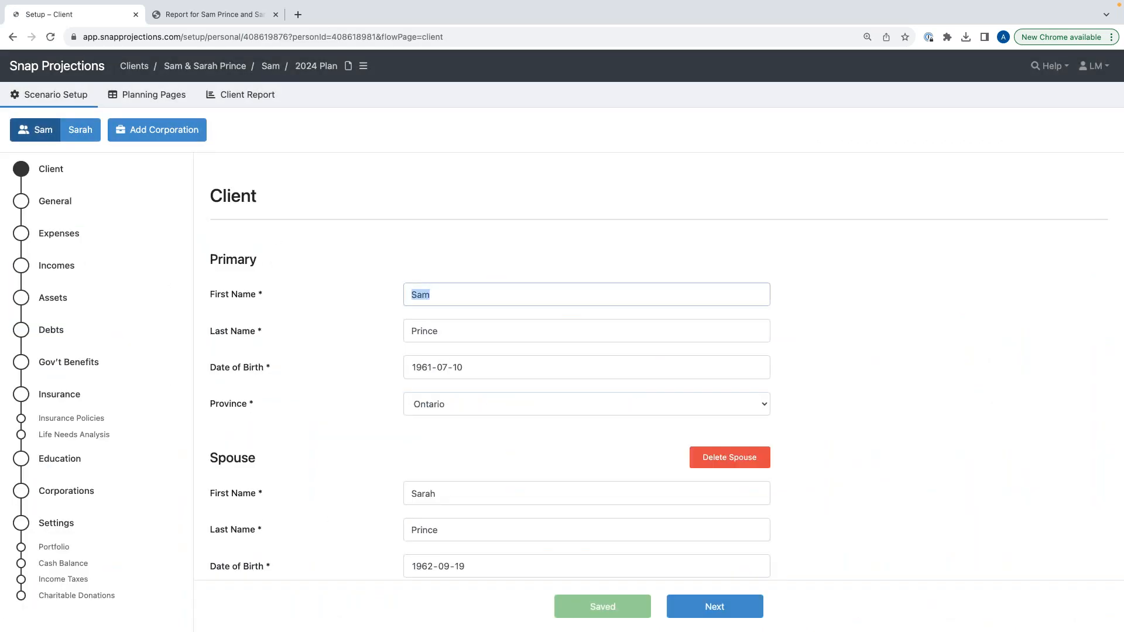
pyautogui.scroll(-1, 738, 363)
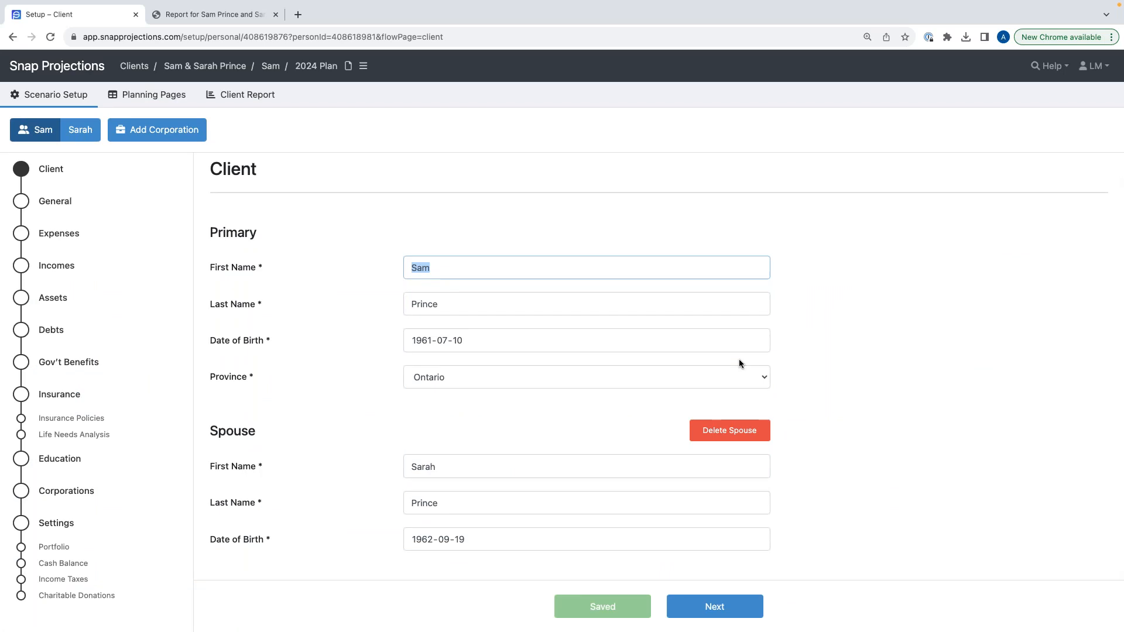
pyautogui.click(820, 261)
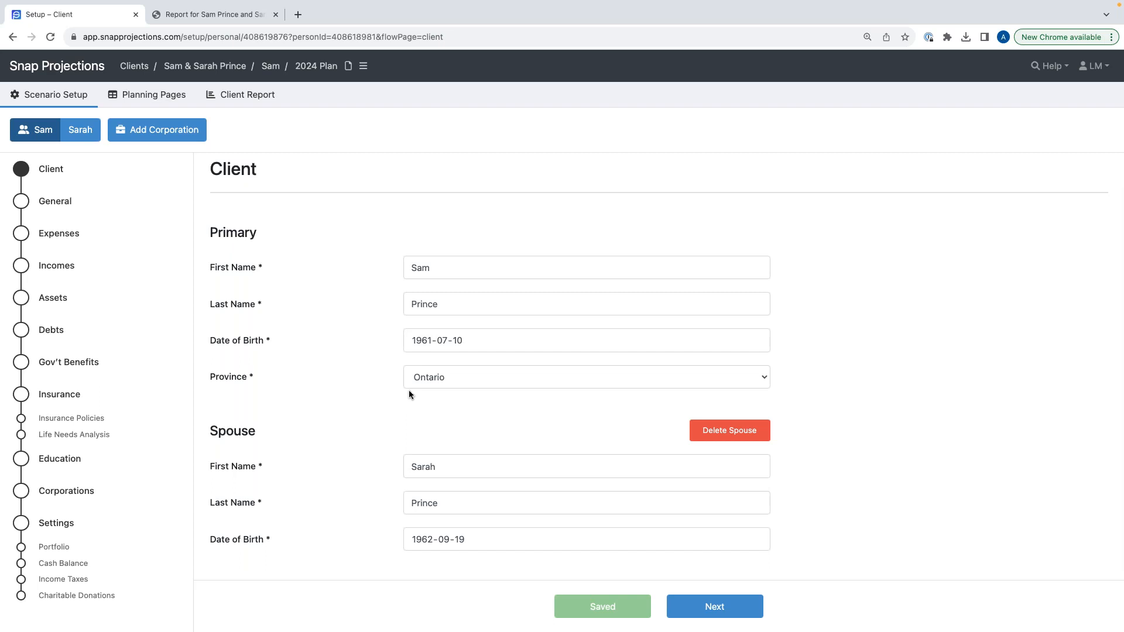
# Step: Proceed to the General setup section and review the ages, inflation rates and default rates of return
pyautogui.click(689, 600)
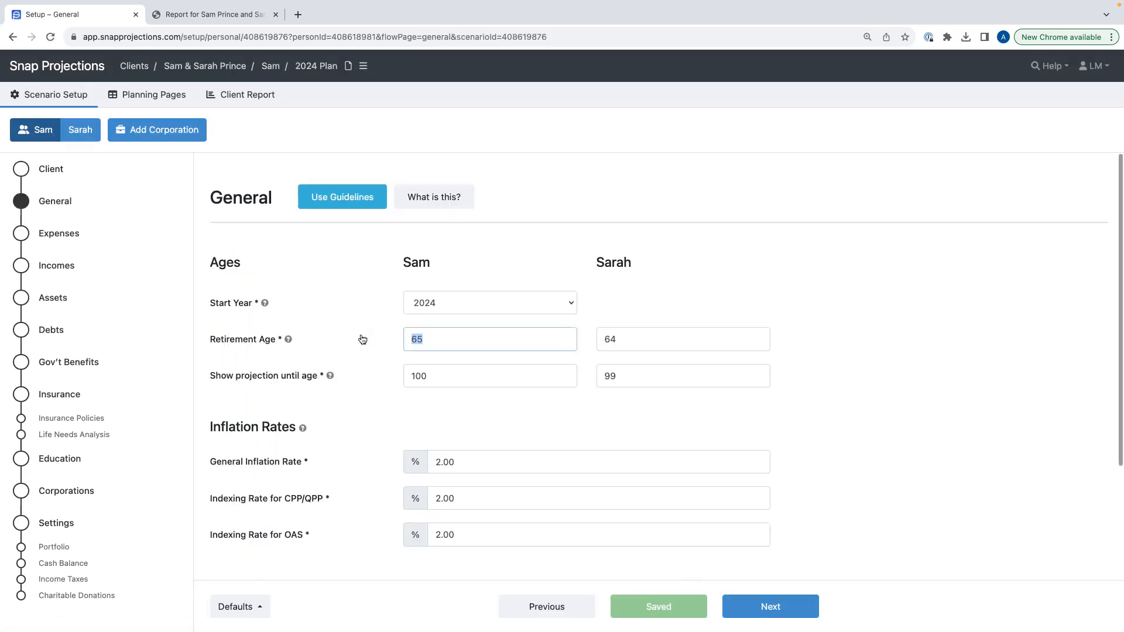
pyautogui.scroll(-2, 360, 345)
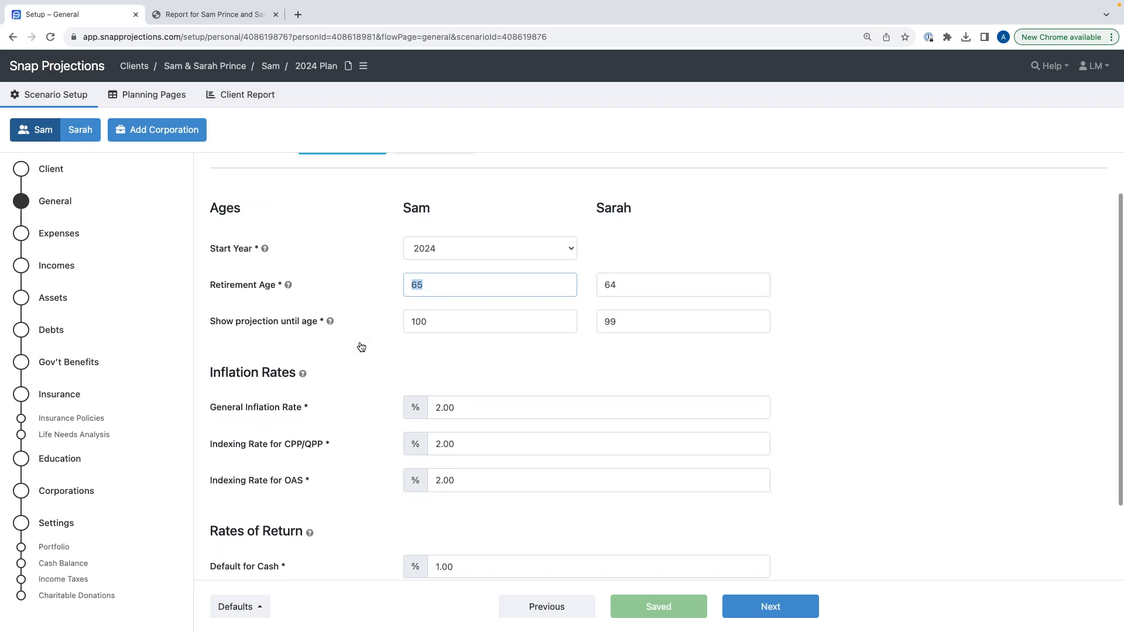
pyautogui.scroll(-1, 361, 347)
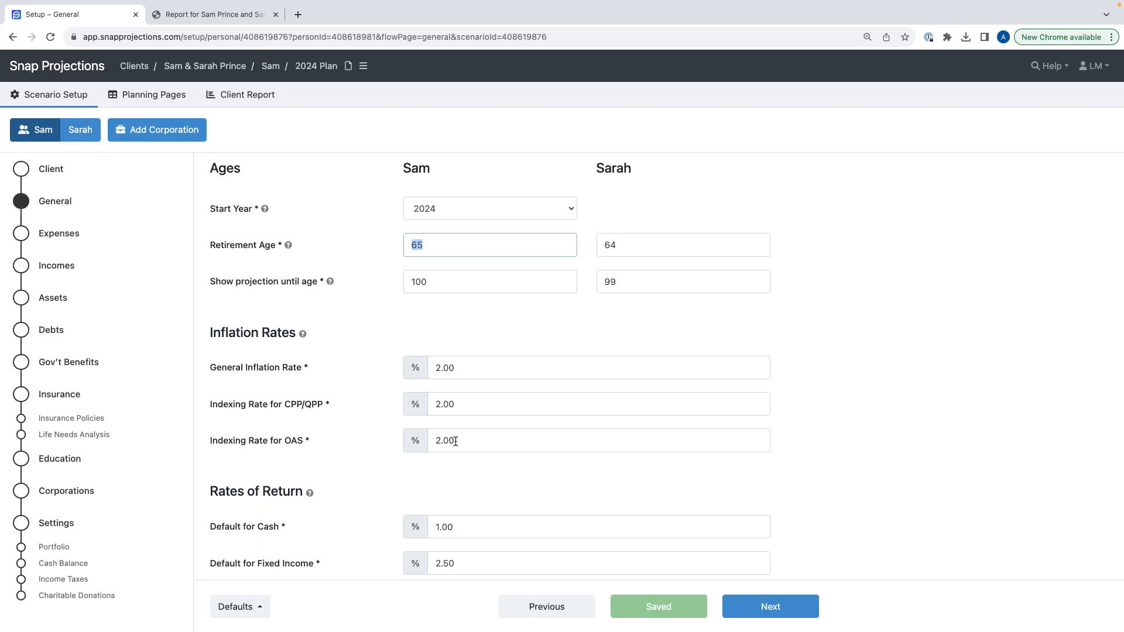
pyautogui.scroll(-2, 456, 442)
pyautogui.scroll(-1, 422, 514)
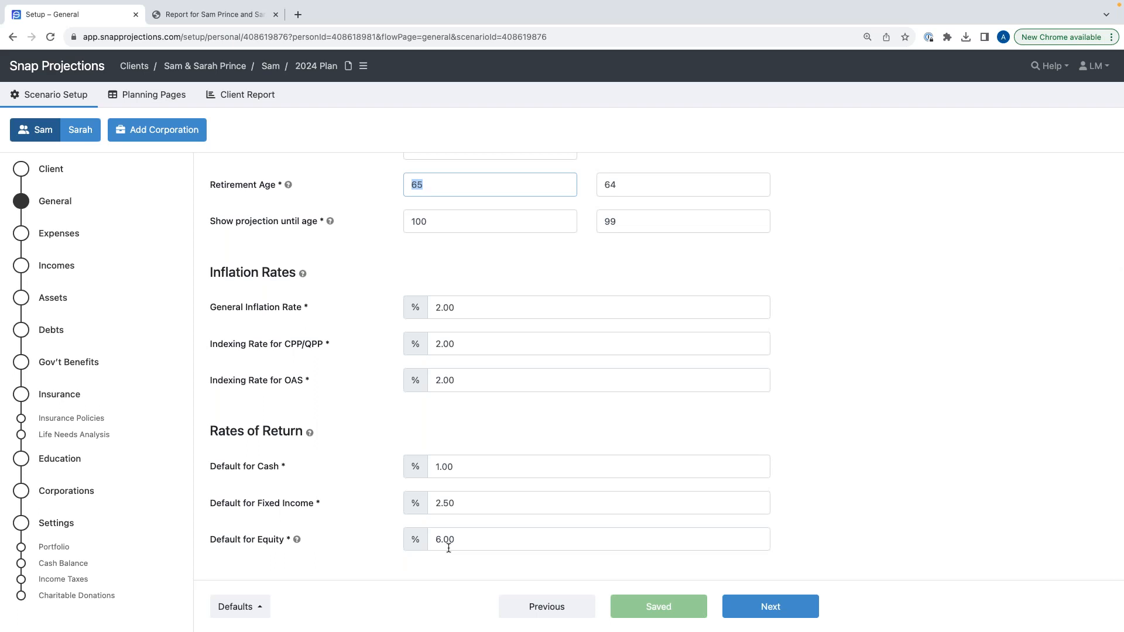
pyautogui.scroll(3, 487, 410)
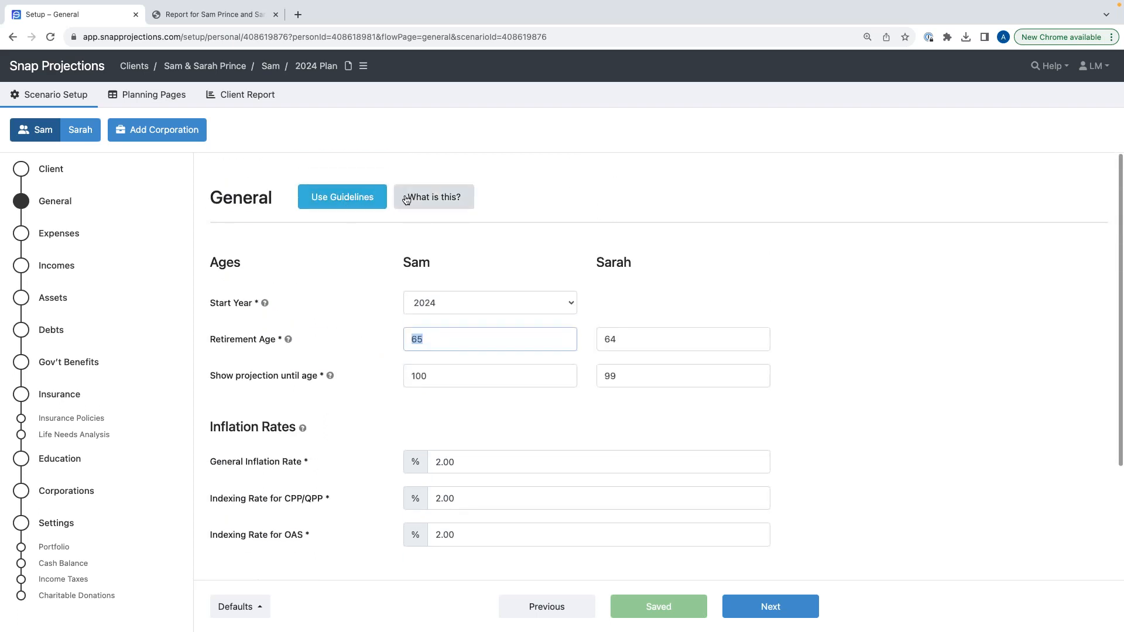
# Step: Read the explanation of the Projection Assumption Guidelines and apply the guidelines to the scenario's General settings
pyautogui.click(406, 199)
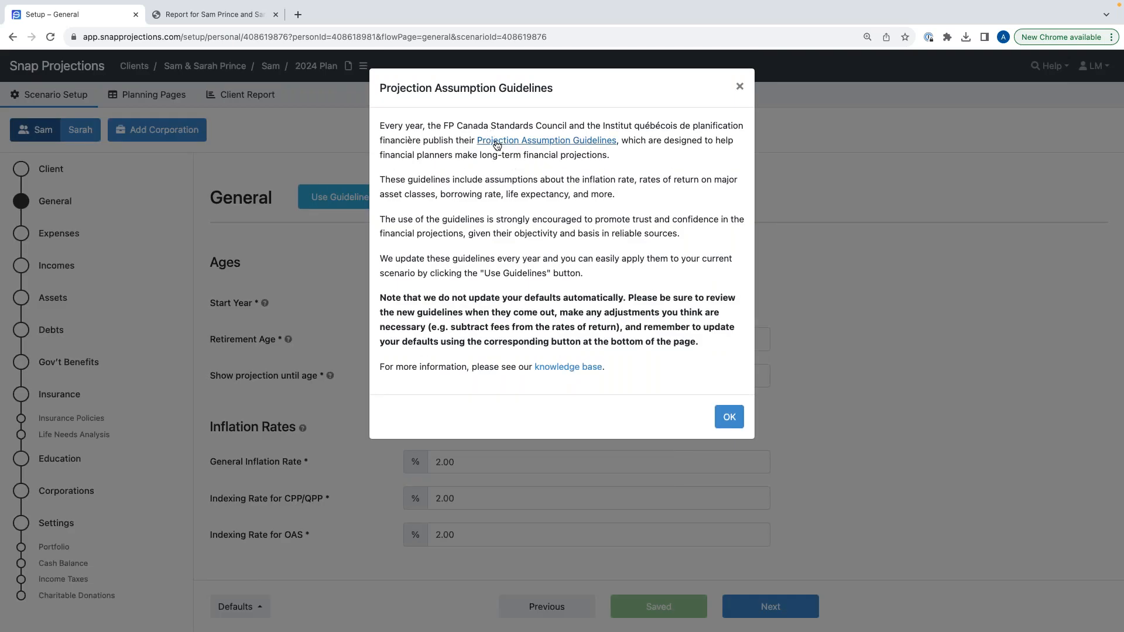
pyautogui.click(729, 416)
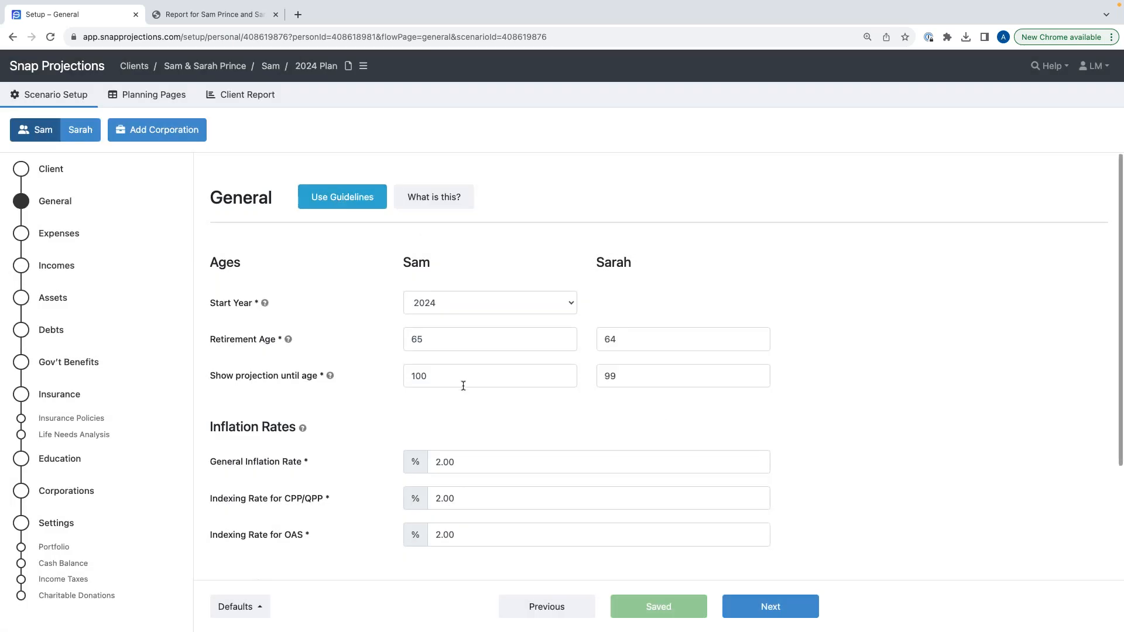
pyautogui.scroll(-2, 455, 361)
pyautogui.scroll(-1, 454, 622)
pyautogui.scroll(2, 454, 622)
pyautogui.scroll(-1, 432, 328)
pyautogui.scroll(3, 421, 310)
pyautogui.click(368, 206)
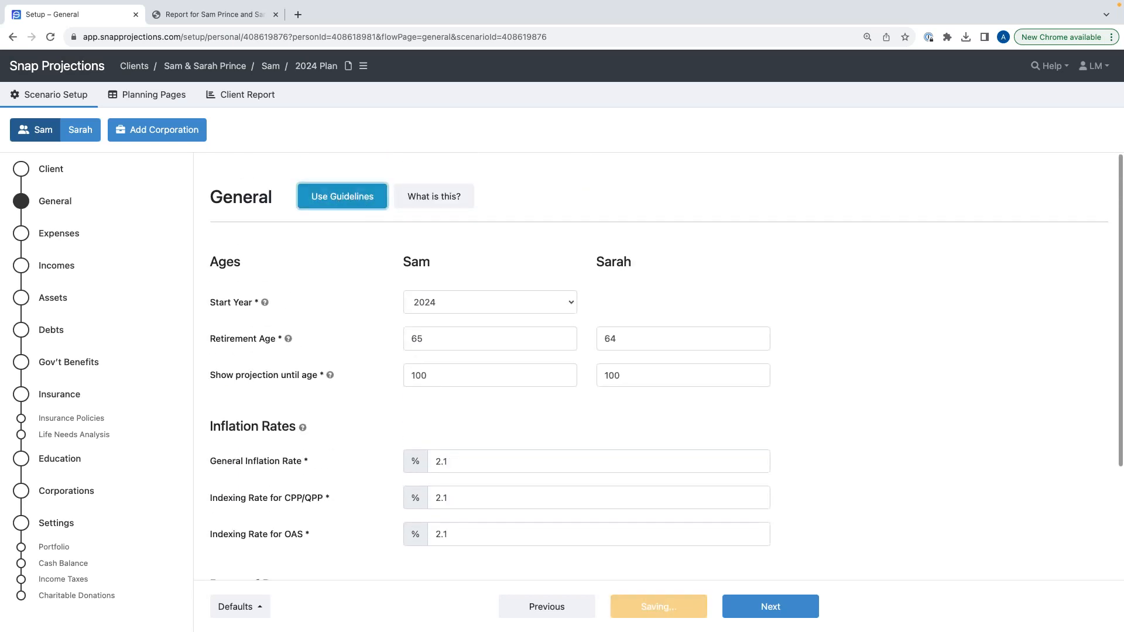
pyautogui.scroll(-3, 369, 405)
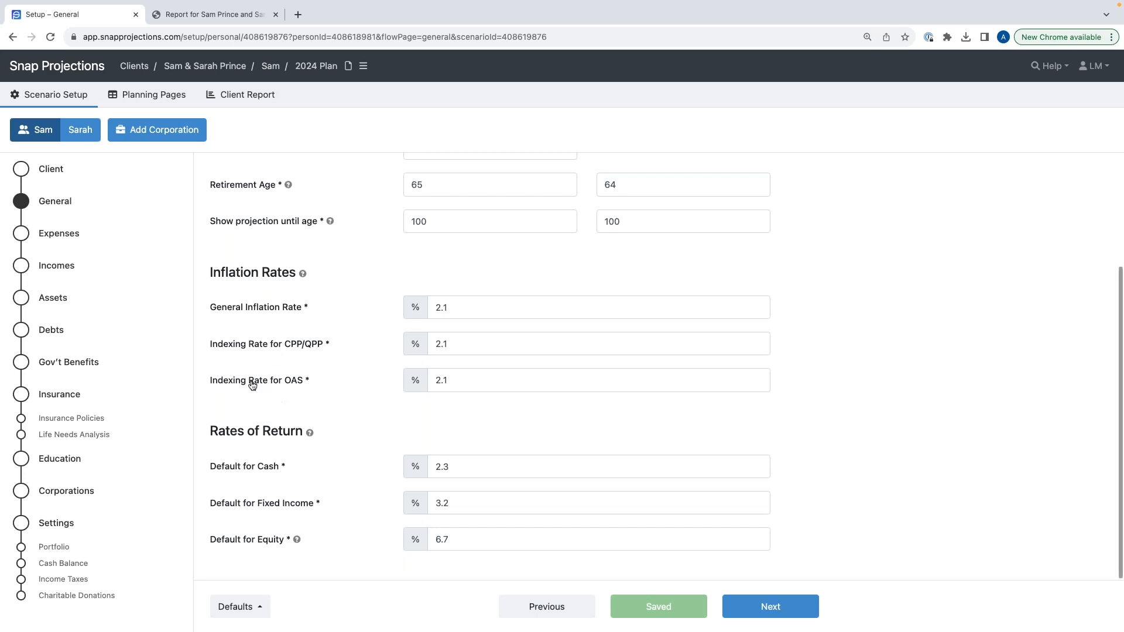
# Step: Set the default rates of return to 1.00% for cash, 3.00% for fixed income and 5.00% for equity
pyautogui.click(453, 471)
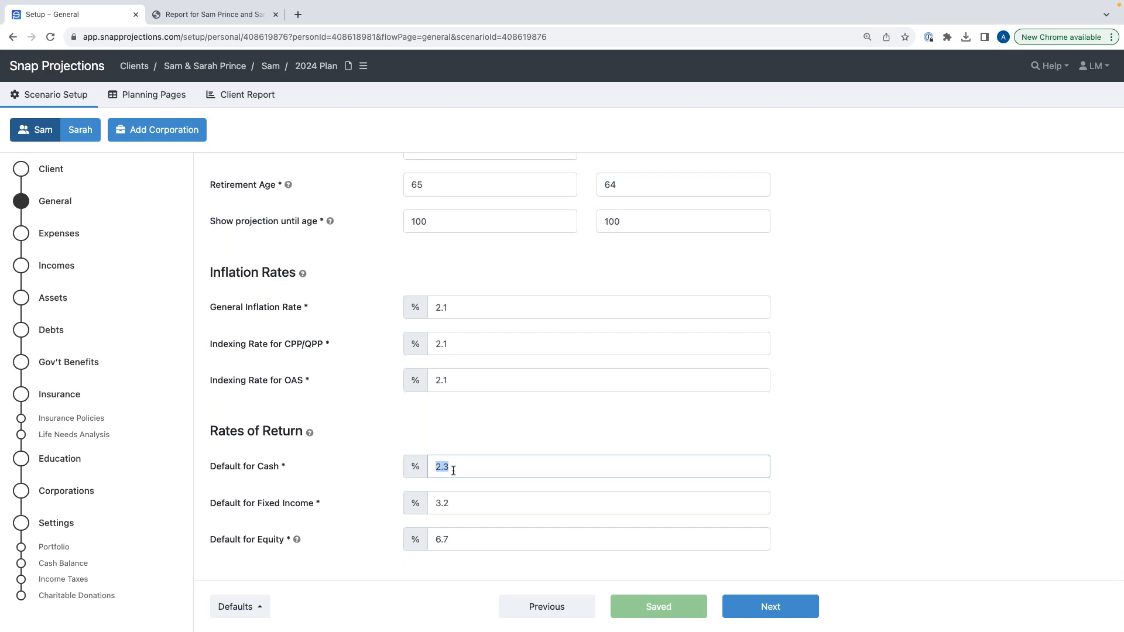
pyautogui.write('1.00')
pyautogui.click(480, 507)
pyautogui.write('3.00')
pyautogui.click(474, 538)
pyautogui.write('5.00')
pyautogui.click(427, 459)
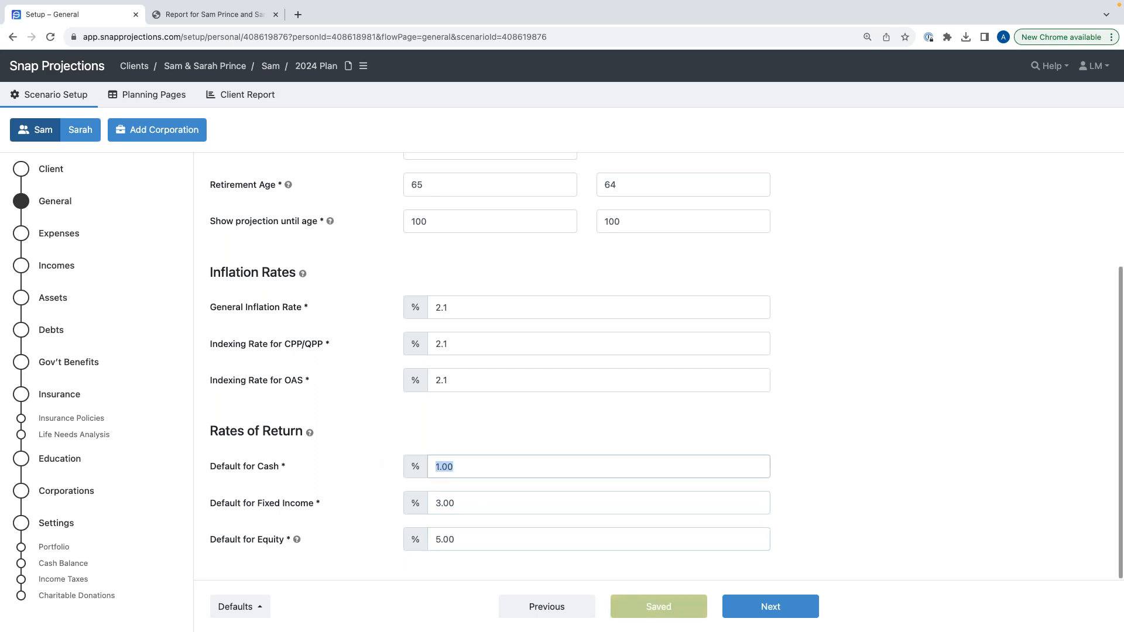
pyautogui.click(504, 439)
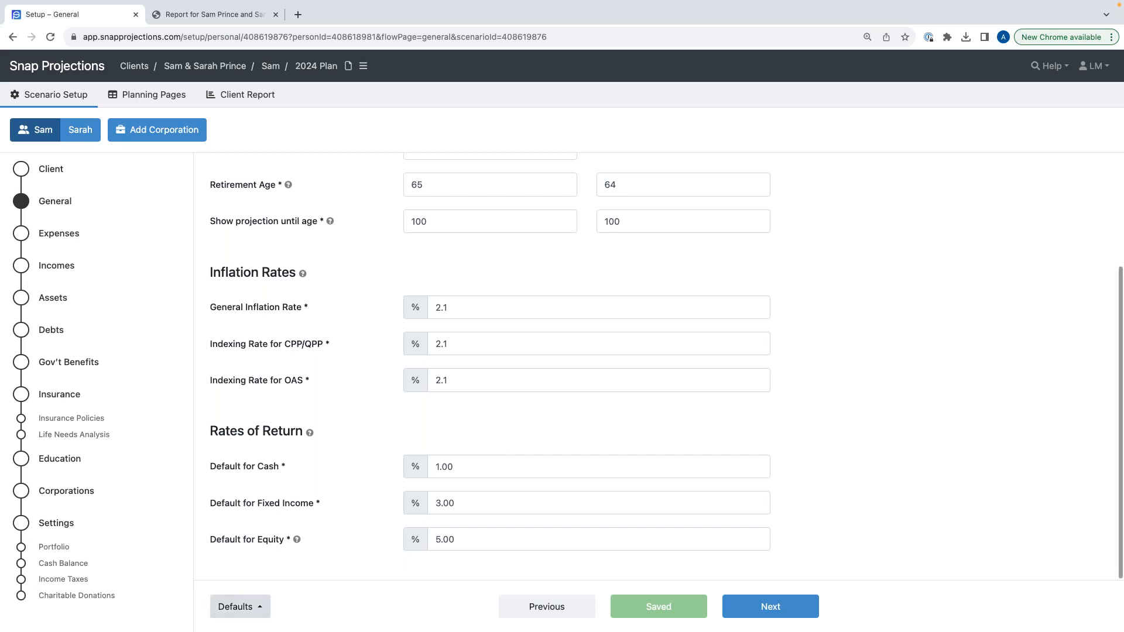
# Step: Review the options for saving or resetting the General page defaults, and check the start year, retirement and projection ages
pyautogui.click(237, 606)
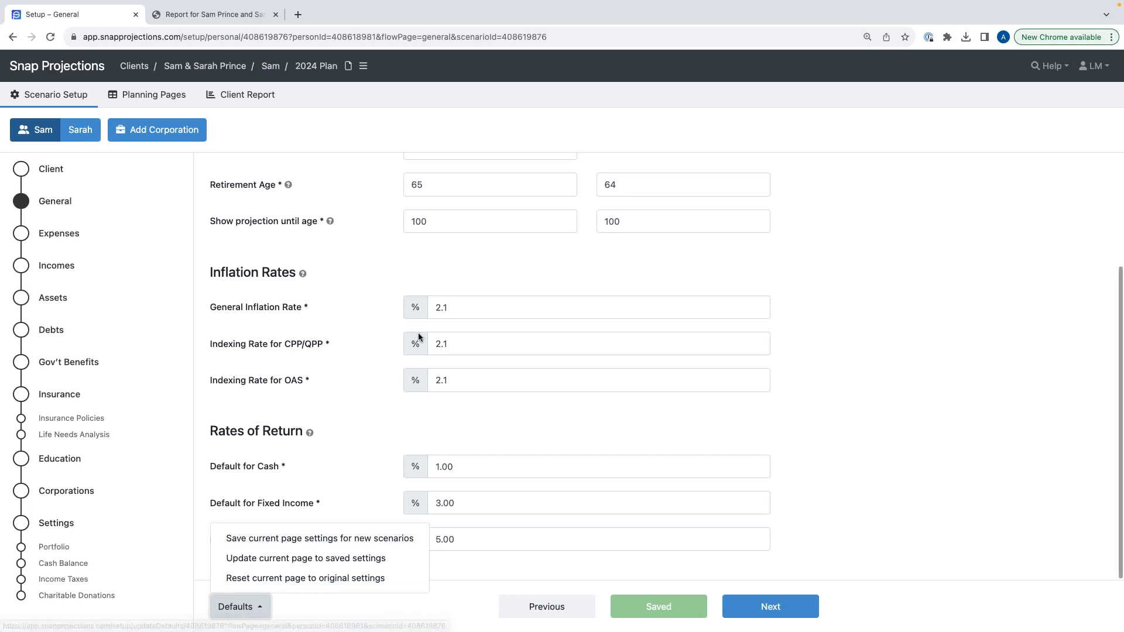
pyautogui.click(345, 479)
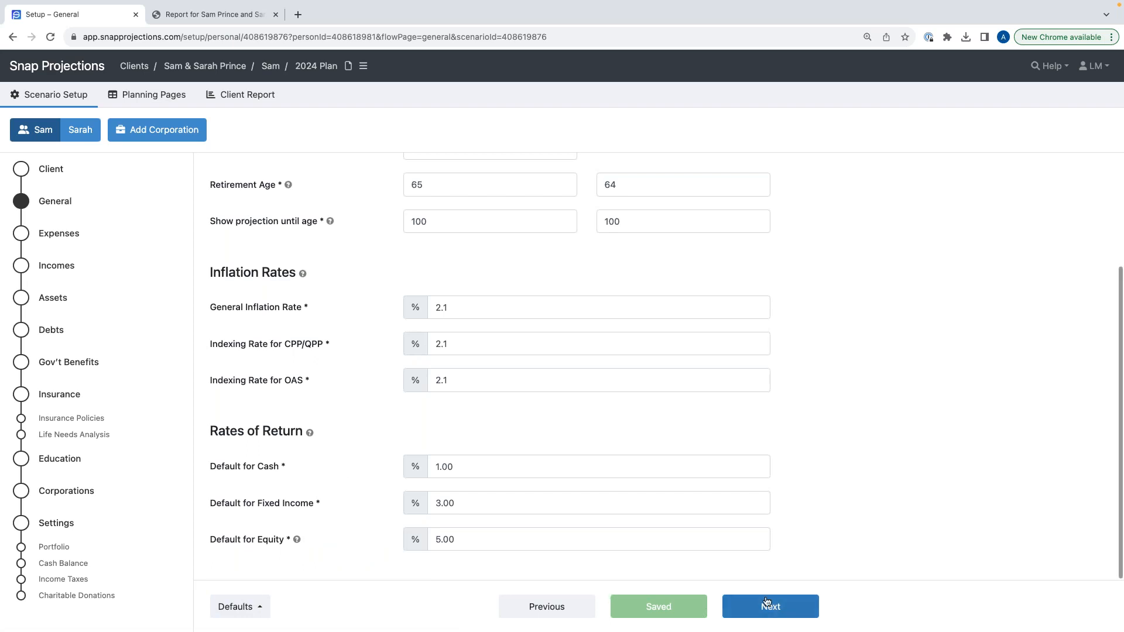
pyautogui.scroll(2, 618, 394)
pyautogui.scroll(2, 618, 394)
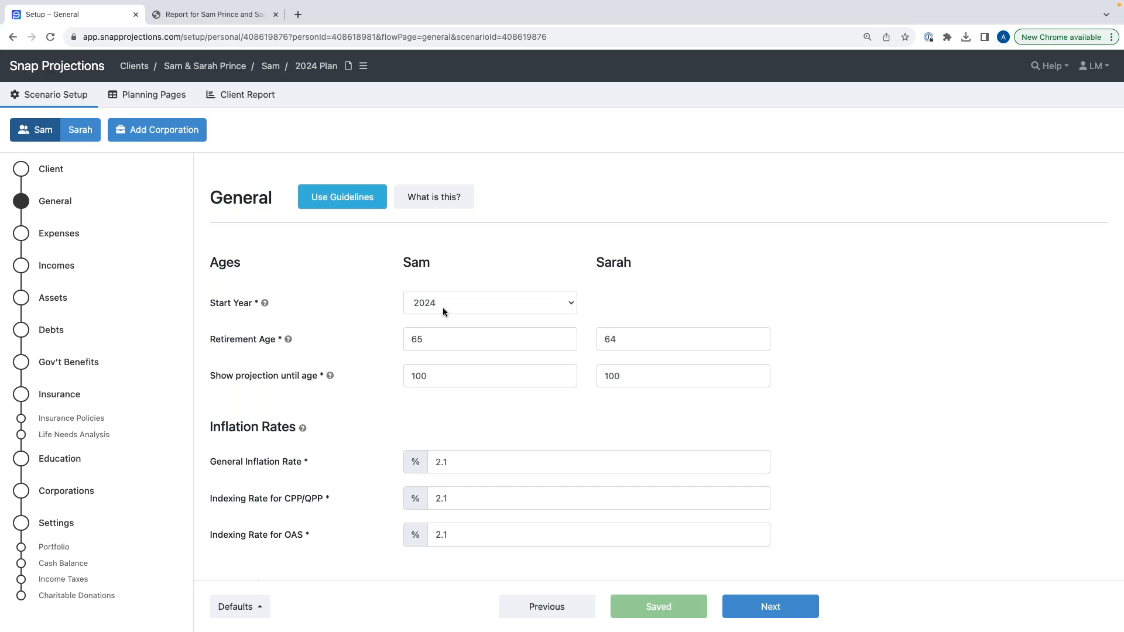
pyautogui.click(432, 375)
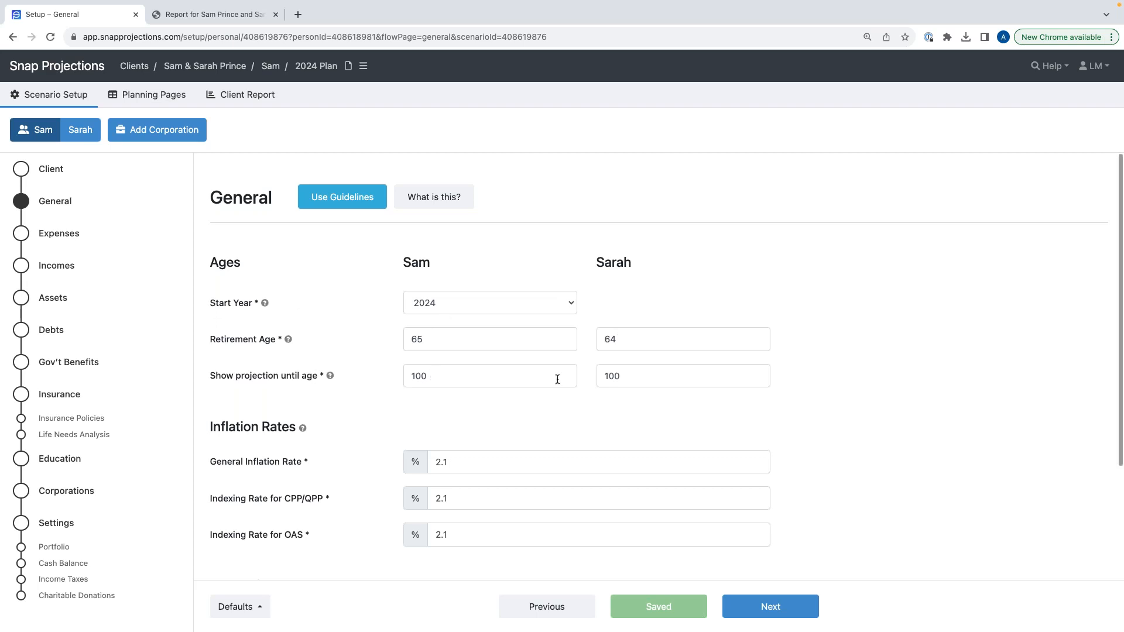
pyautogui.scroll(-3, 577, 413)
# Step: Proceed to the Expenses section and set the combined base expenses amount to $65,000
pyautogui.click(794, 607)
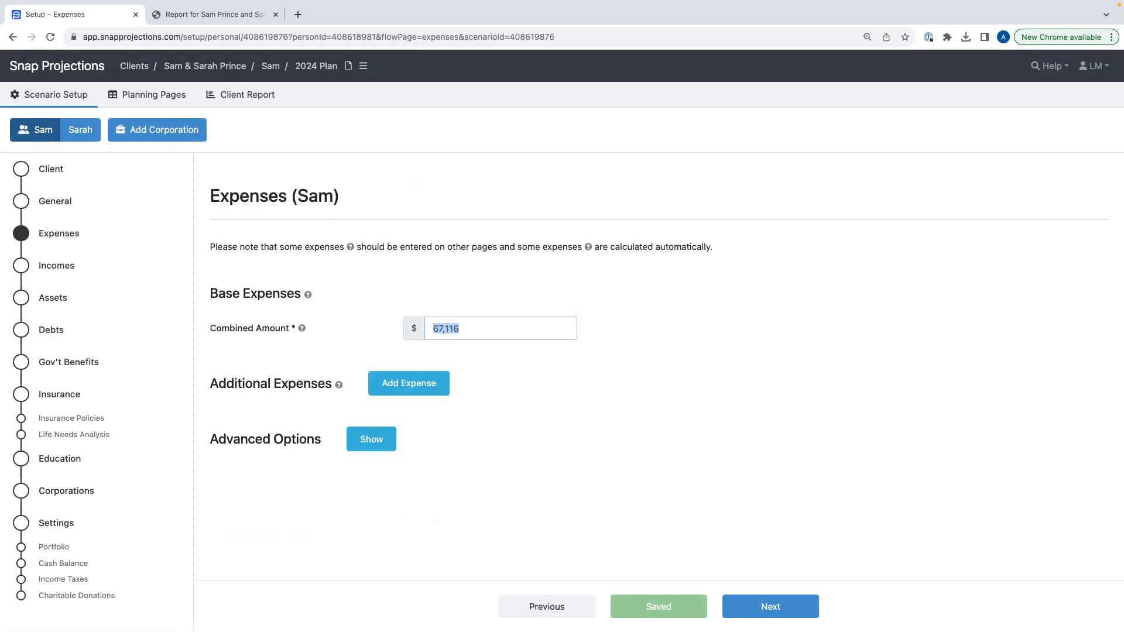
pyautogui.click(552, 424)
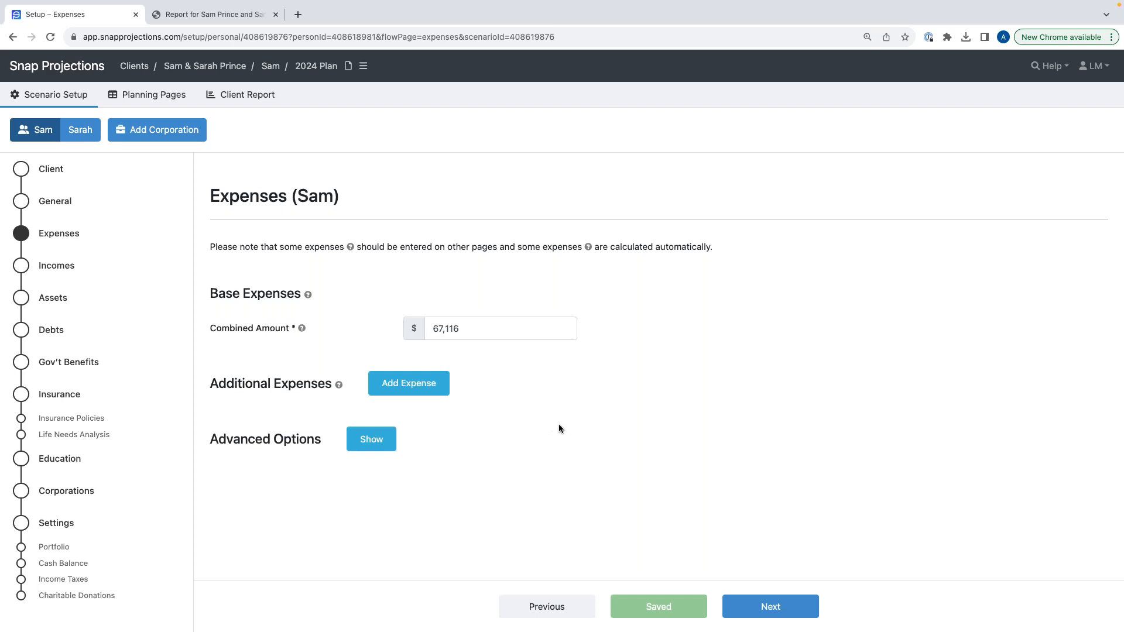
pyautogui.click(473, 324)
pyautogui.write('65000')
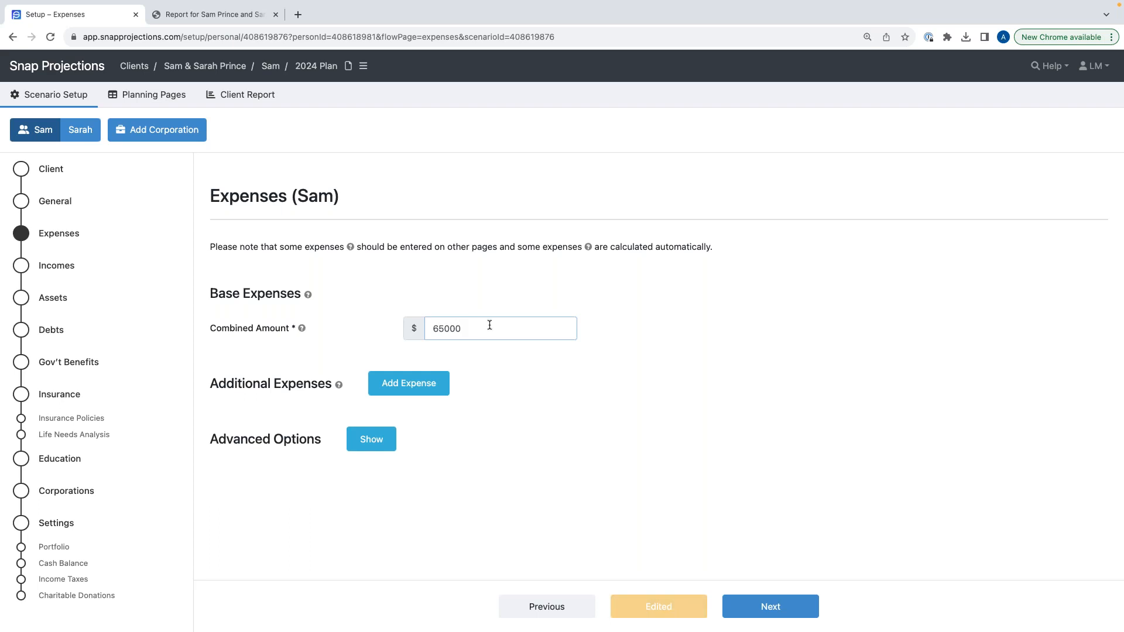
pyautogui.click(611, 384)
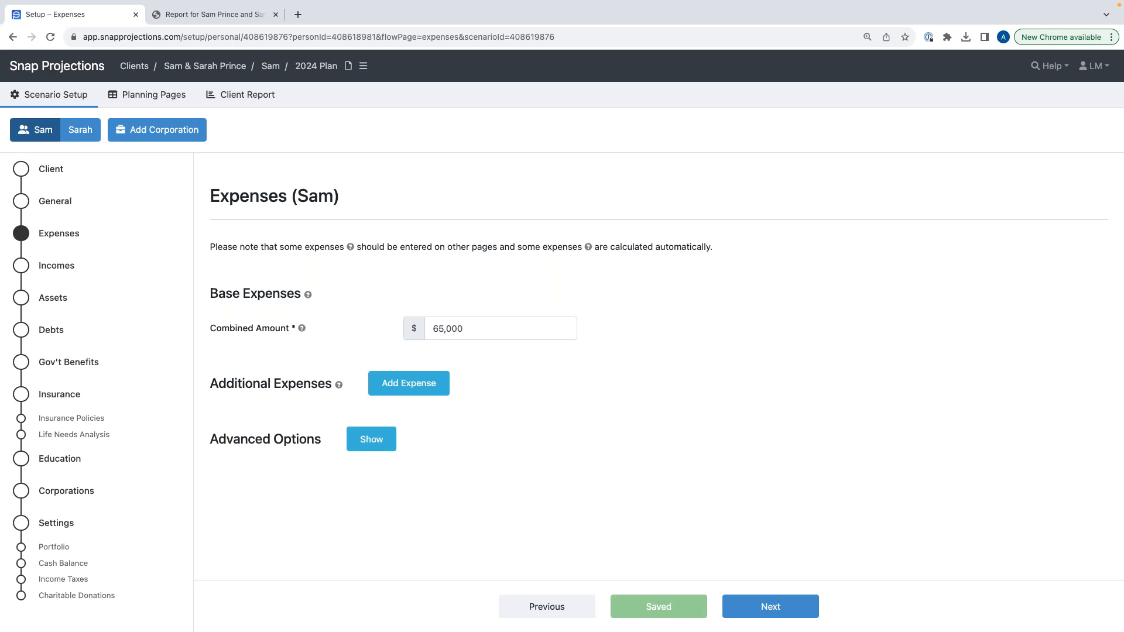
# Step: Add an additional expense described as Gift to Children with an amount of $150,000, and mark it as joint
pyautogui.click(399, 385)
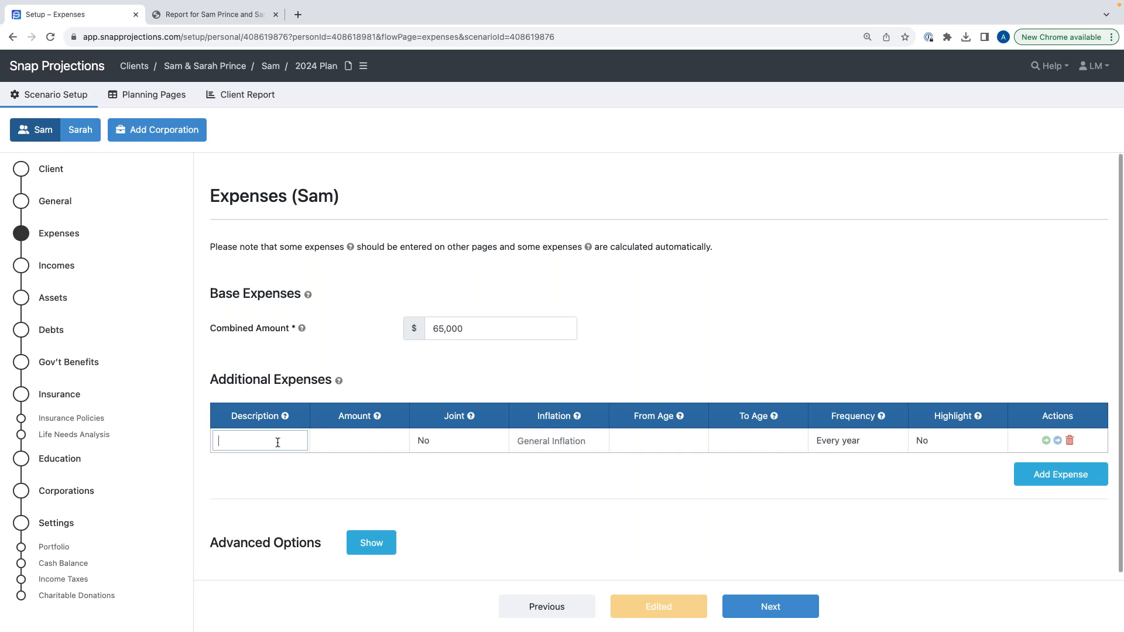
pyautogui.write('Gift to Children')
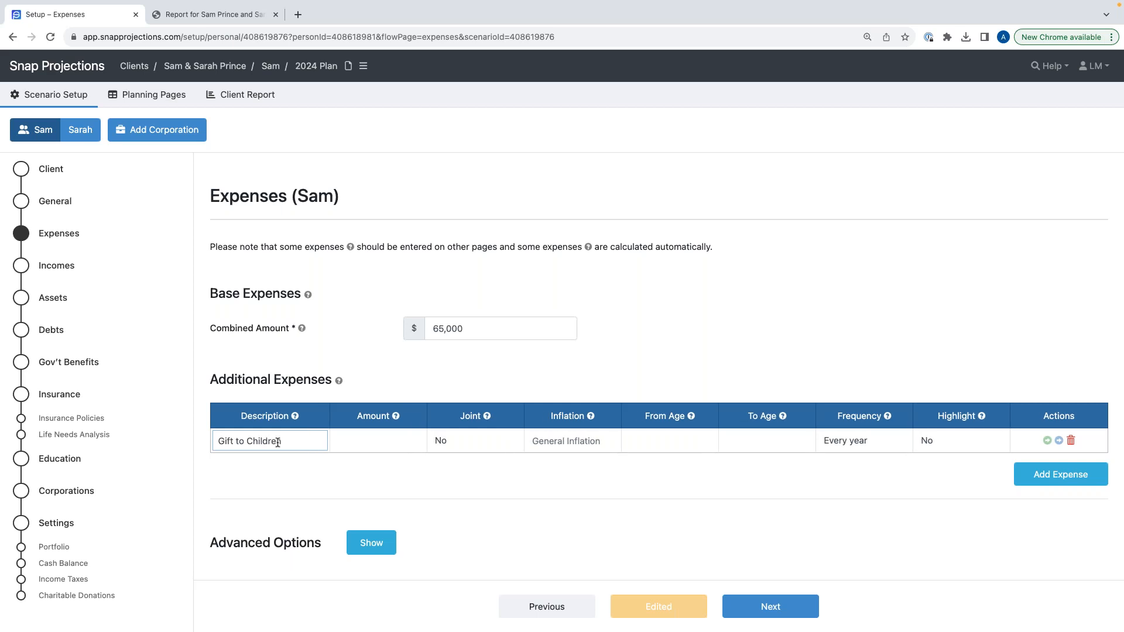
pyautogui.click(346, 442)
pyautogui.write('15')
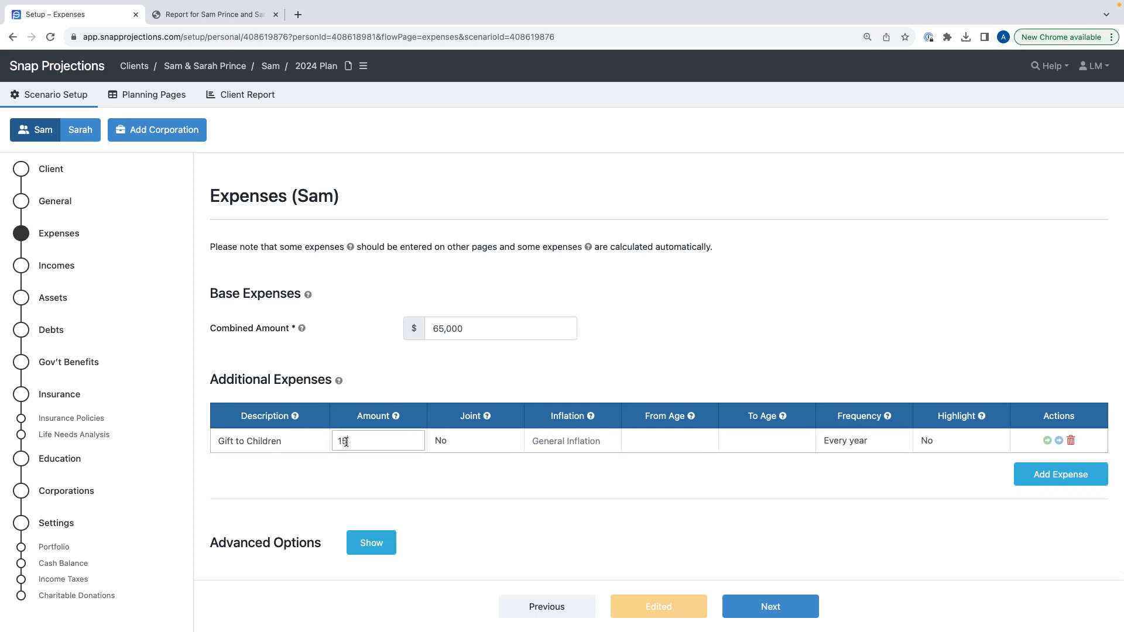
pyautogui.write('0,000')
pyautogui.click(457, 446)
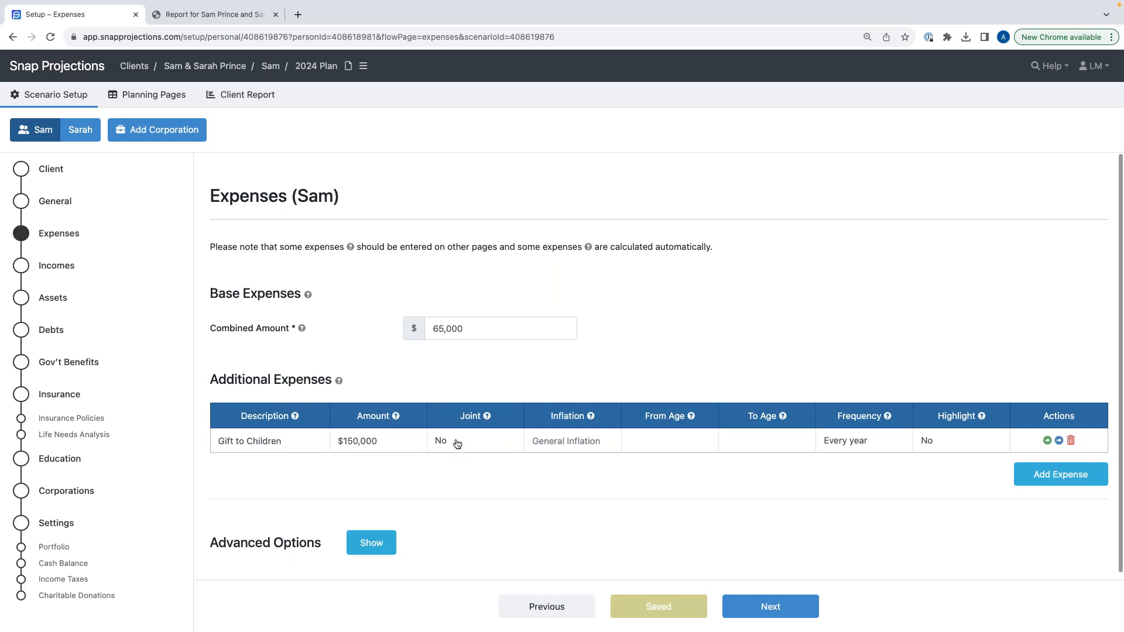
pyautogui.click(456, 442)
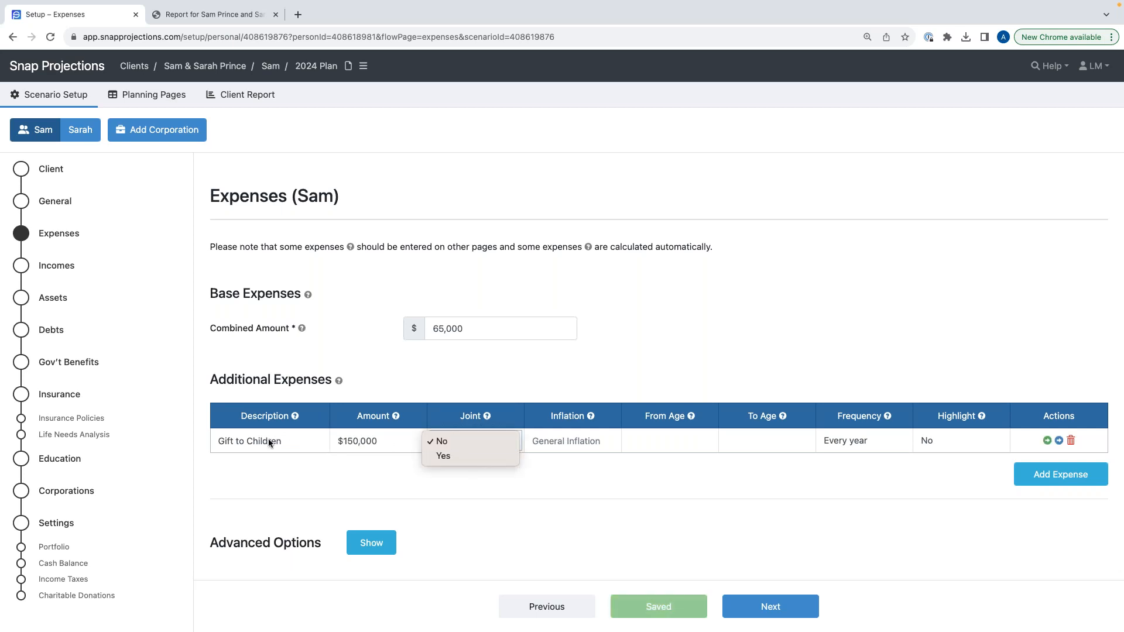
pyautogui.click(456, 457)
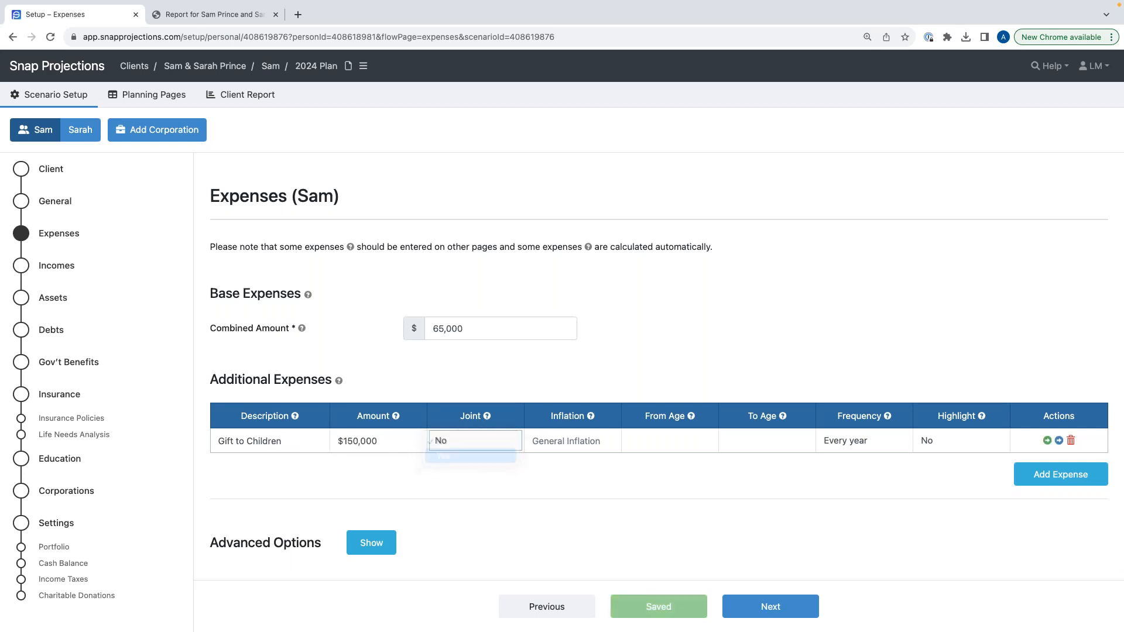
# Step: Try a custom inflation rate of 3.00% on the Gift to Children expense, and clear it to use general inflation
pyautogui.click(590, 444)
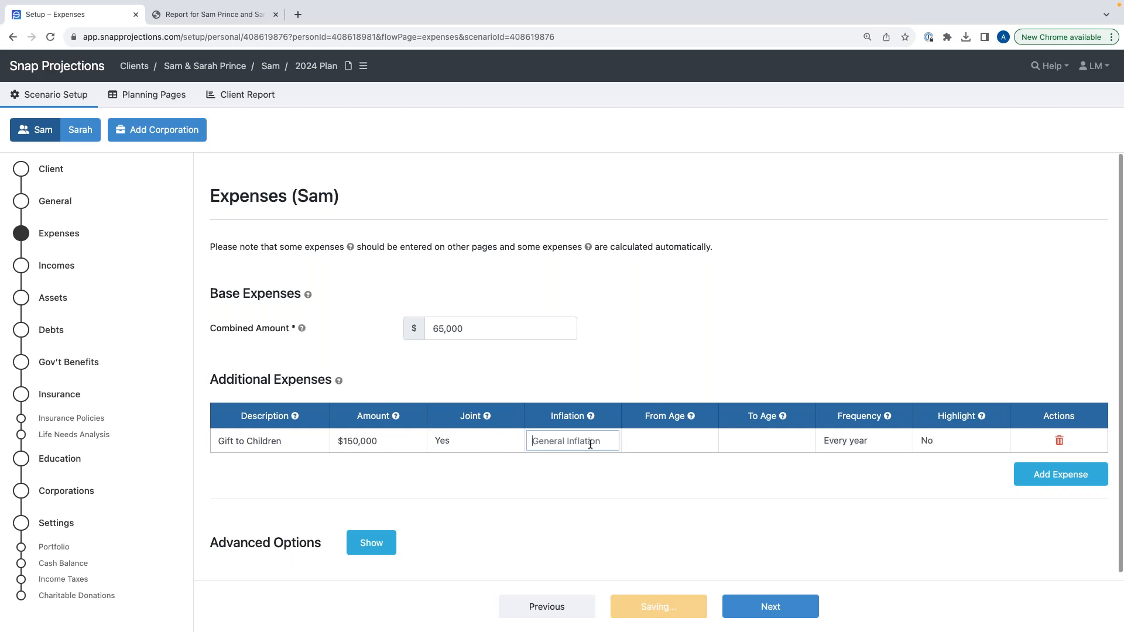
pyautogui.scroll(-1, 590, 444)
pyautogui.write('3.00')
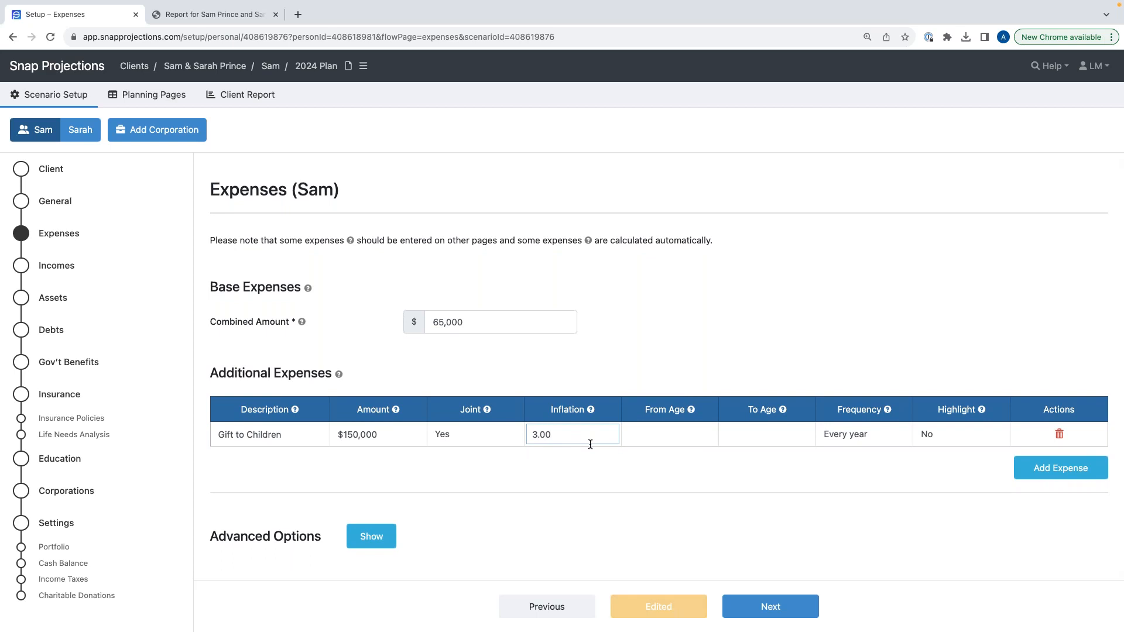
pyautogui.click(589, 458)
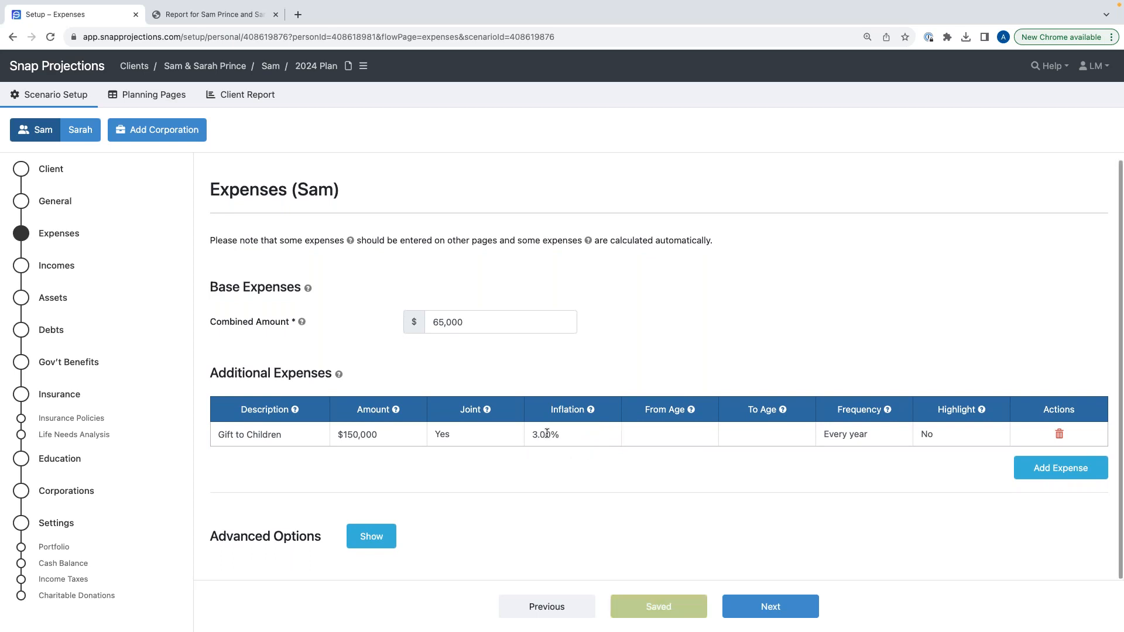
pyautogui.click(559, 436)
pyautogui.press('BackSpace')
pyautogui.click(552, 435)
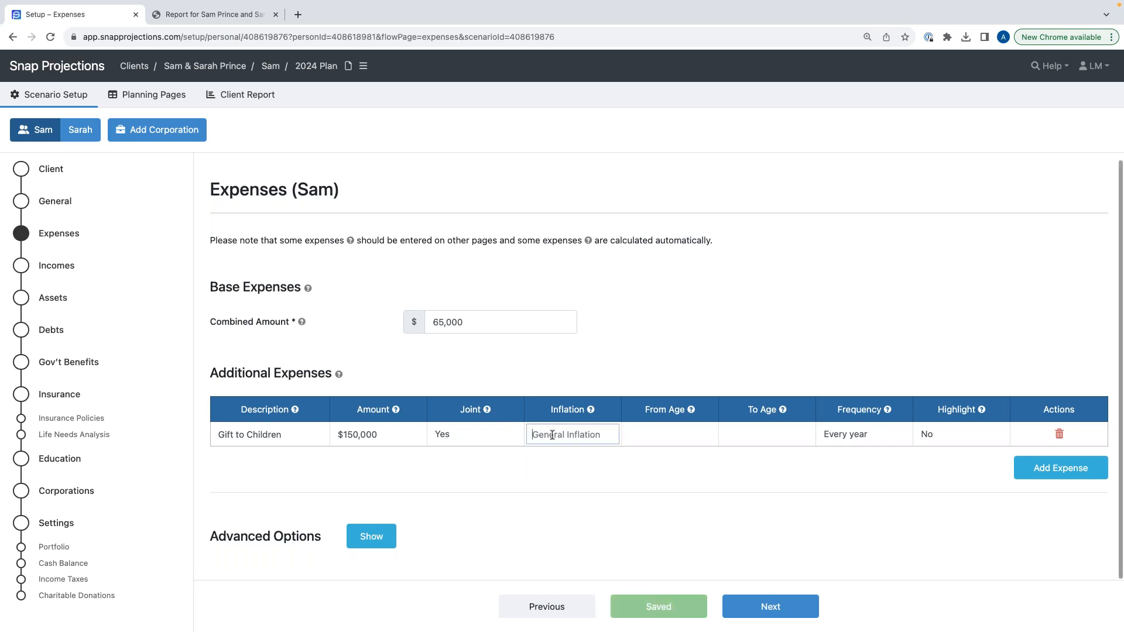
pyautogui.click(560, 467)
# Step: Set both the start and end age of the Gift to Children expense to 75, and check the corresponding dates
pyautogui.click(678, 439)
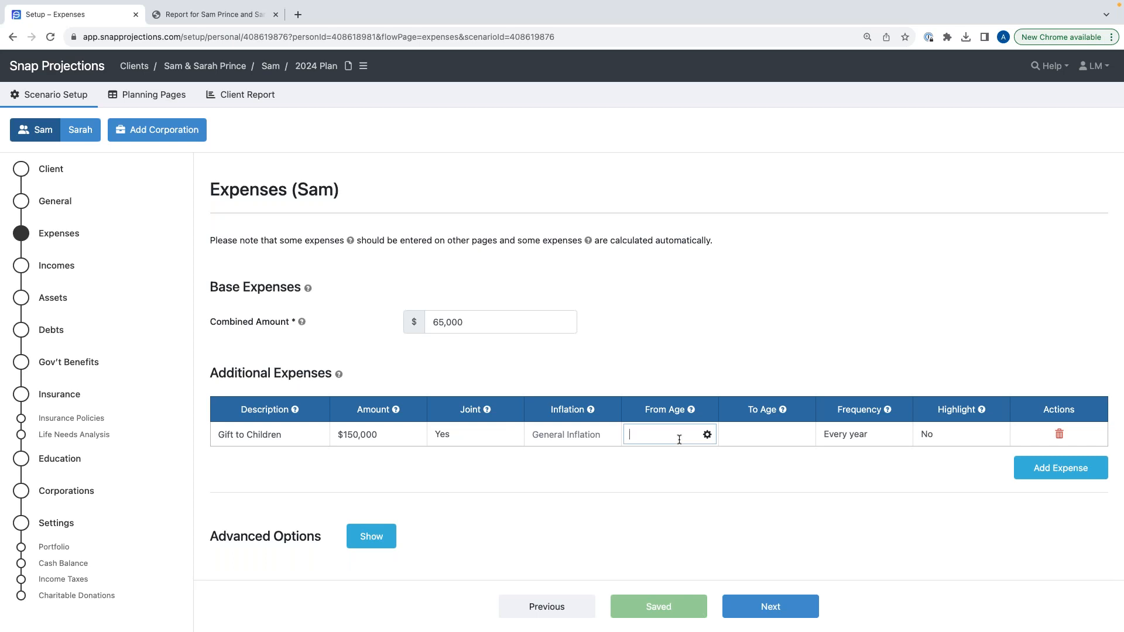
pyautogui.write('75')
pyautogui.click(755, 439)
pyautogui.write('75')
pyautogui.click(752, 470)
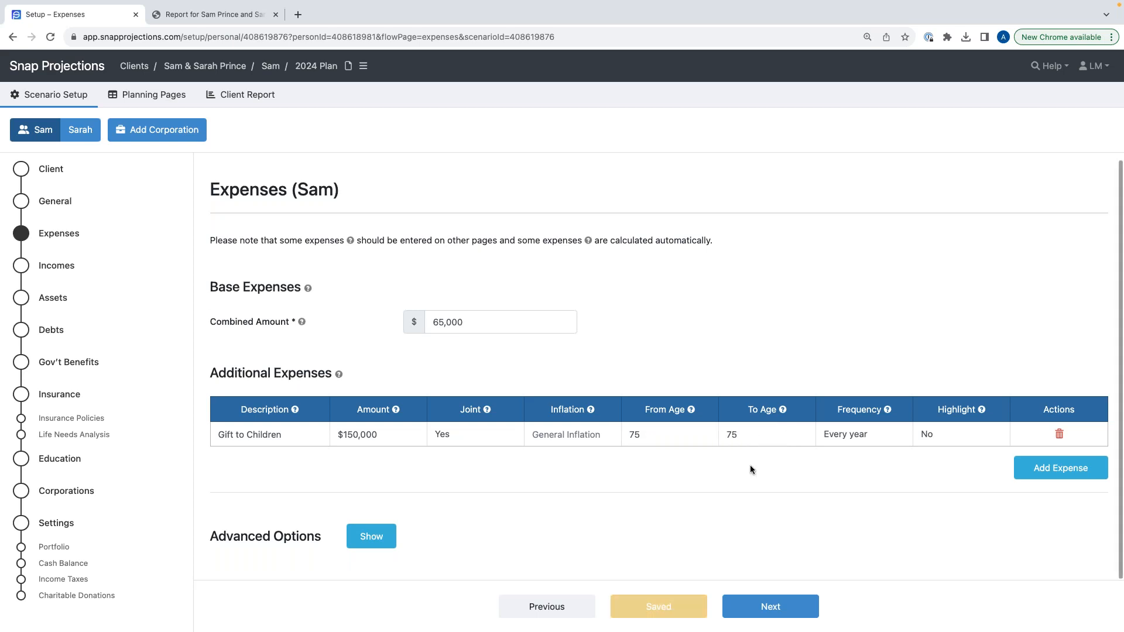
pyautogui.click(707, 434)
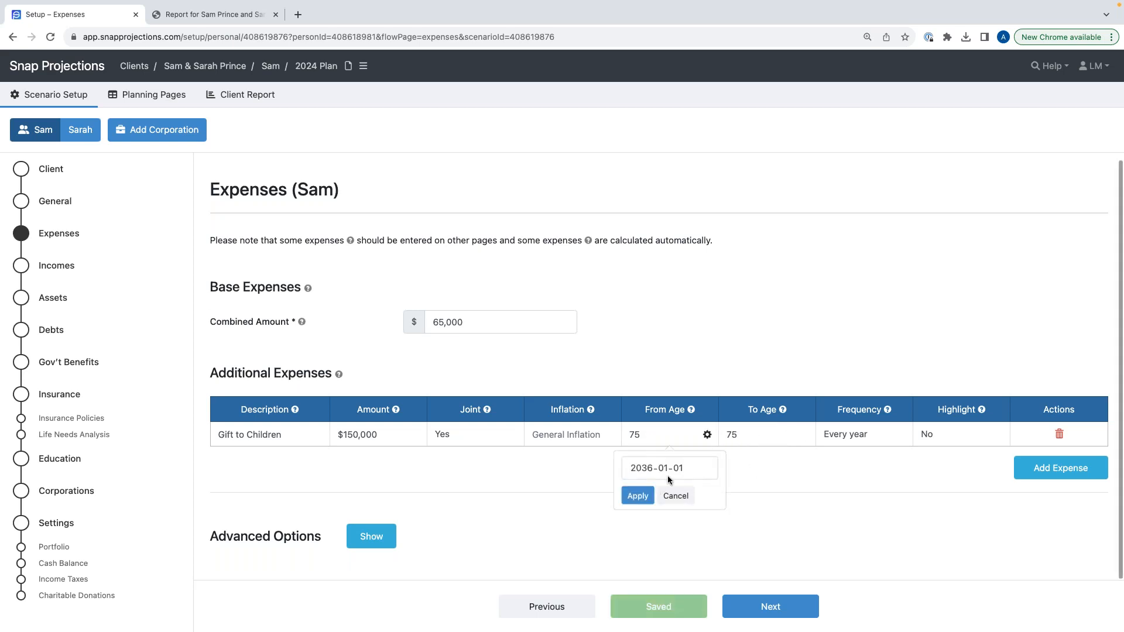
pyautogui.click(673, 495)
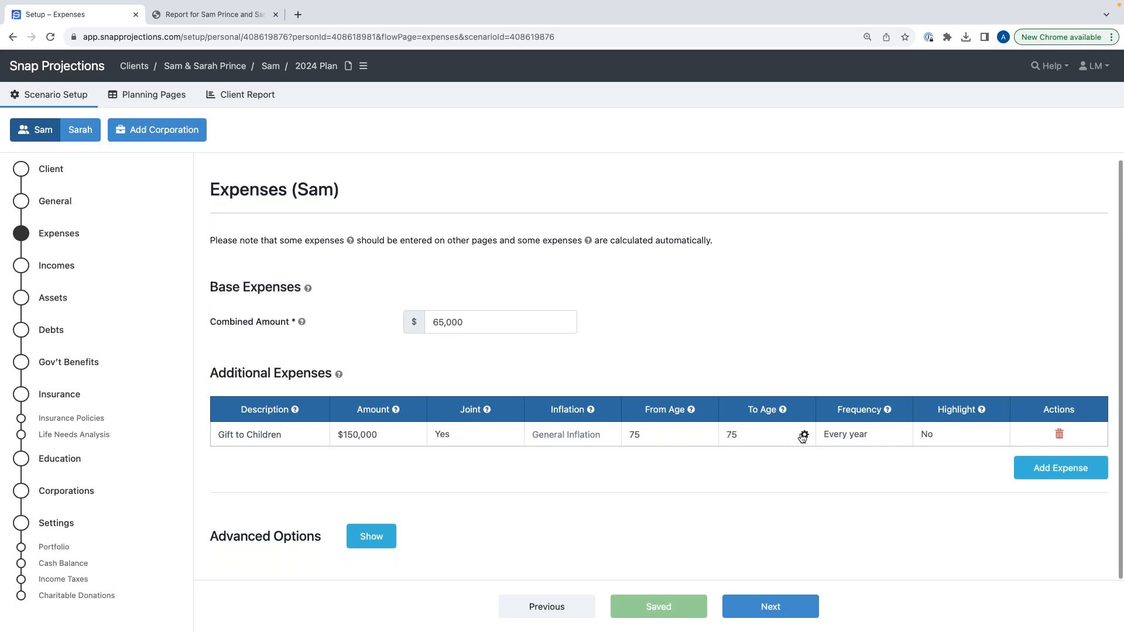
pyautogui.click(804, 434)
pyautogui.click(772, 496)
# Step: Check the frequency choices for the Gift to Children expense, keep Every year, and set its highlight option to Yes
pyautogui.click(858, 434)
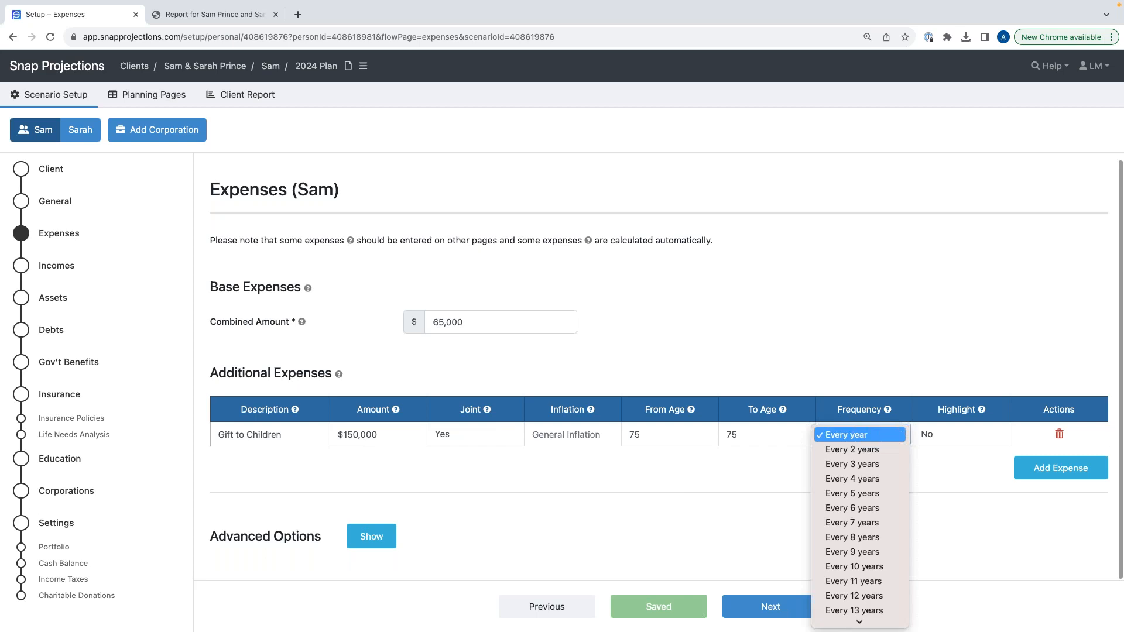
pyautogui.click(750, 464)
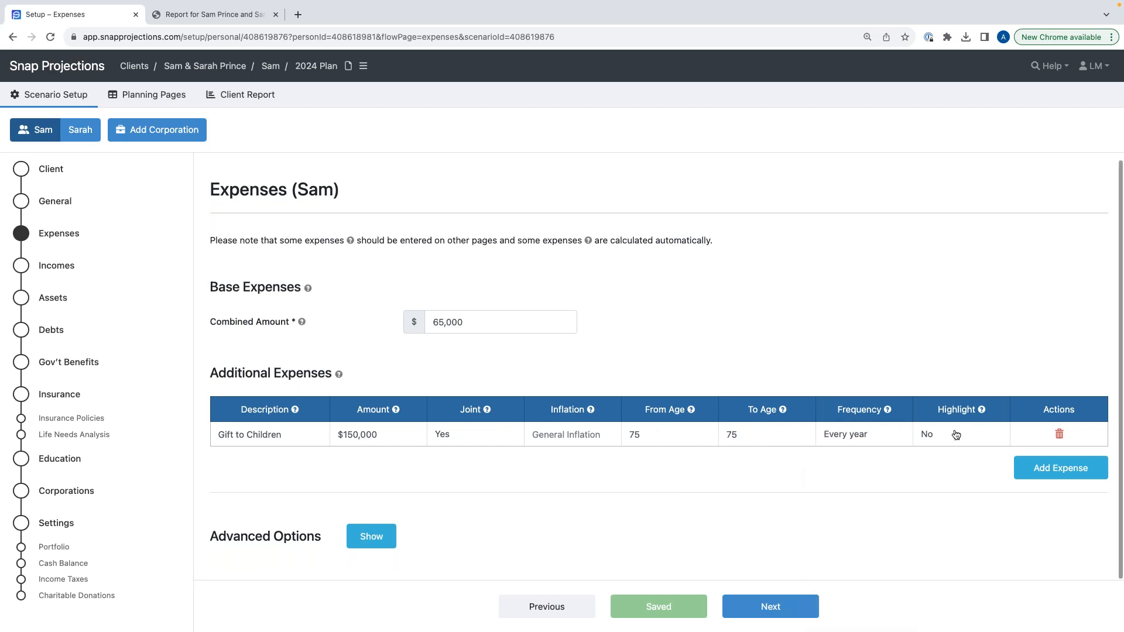
pyautogui.click(952, 433)
pyautogui.click(947, 449)
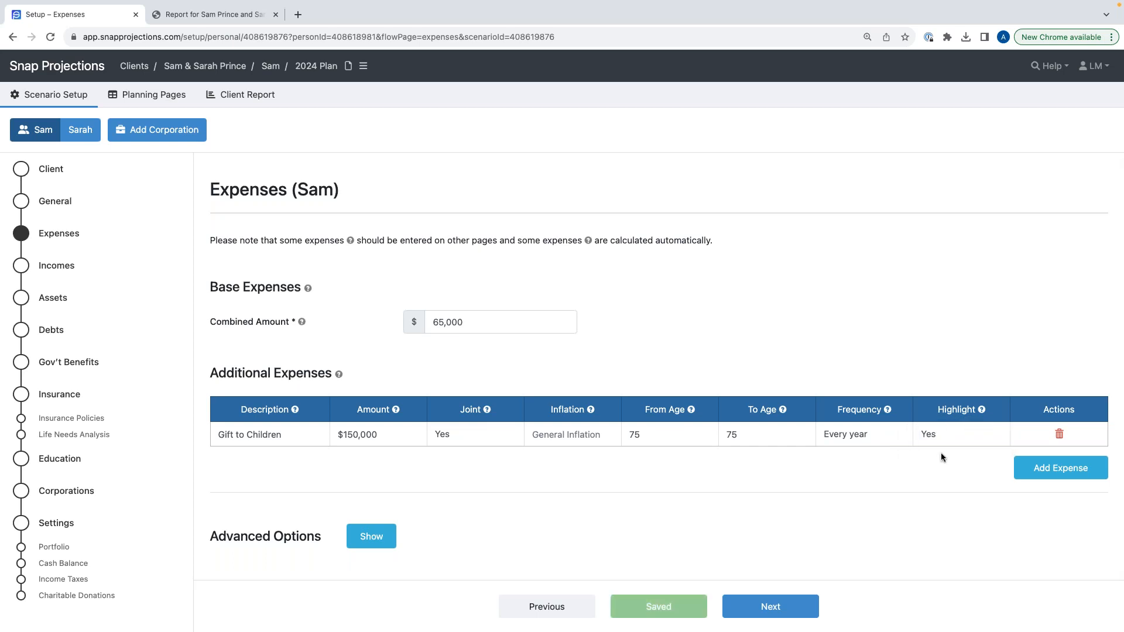
# Step: Add a second additional expense described as Vacation with an amount of $10,000, and mark it as joint
pyautogui.click(1048, 477)
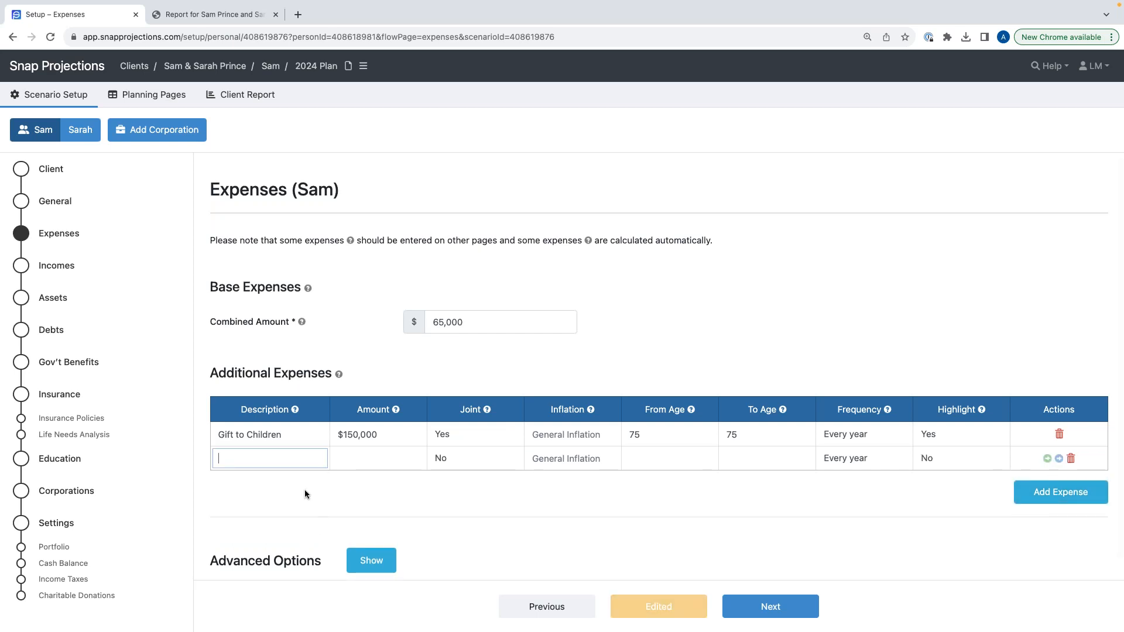
pyautogui.write('Vacation')
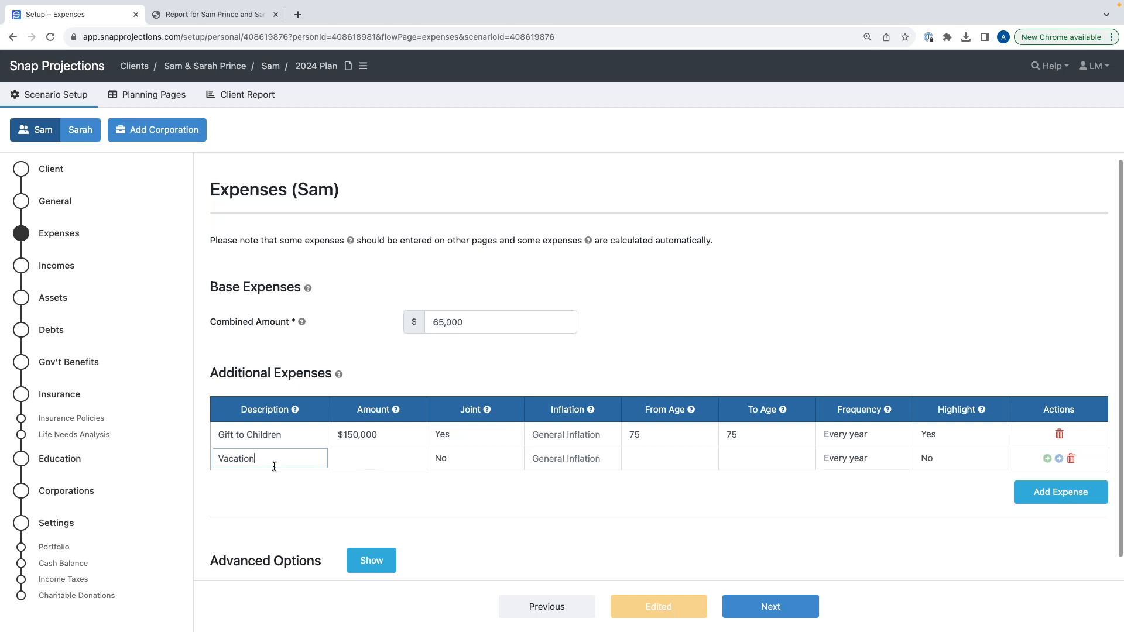
pyautogui.click(342, 459)
pyautogui.write('10000')
pyautogui.click(364, 490)
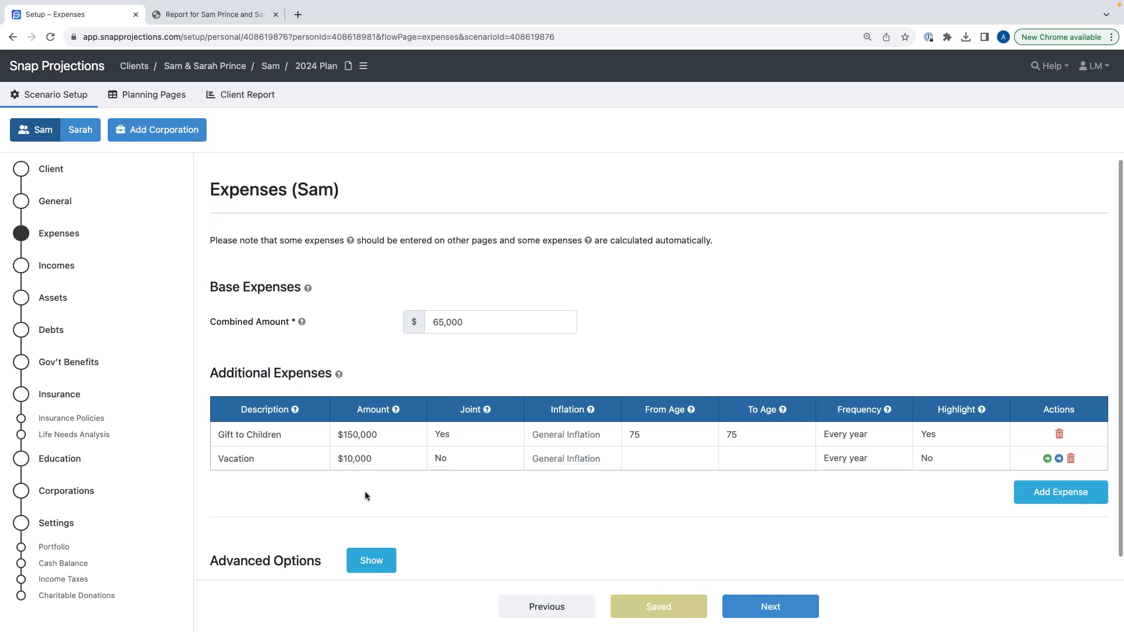
pyautogui.click(447, 464)
pyautogui.click(444, 473)
pyautogui.click(465, 471)
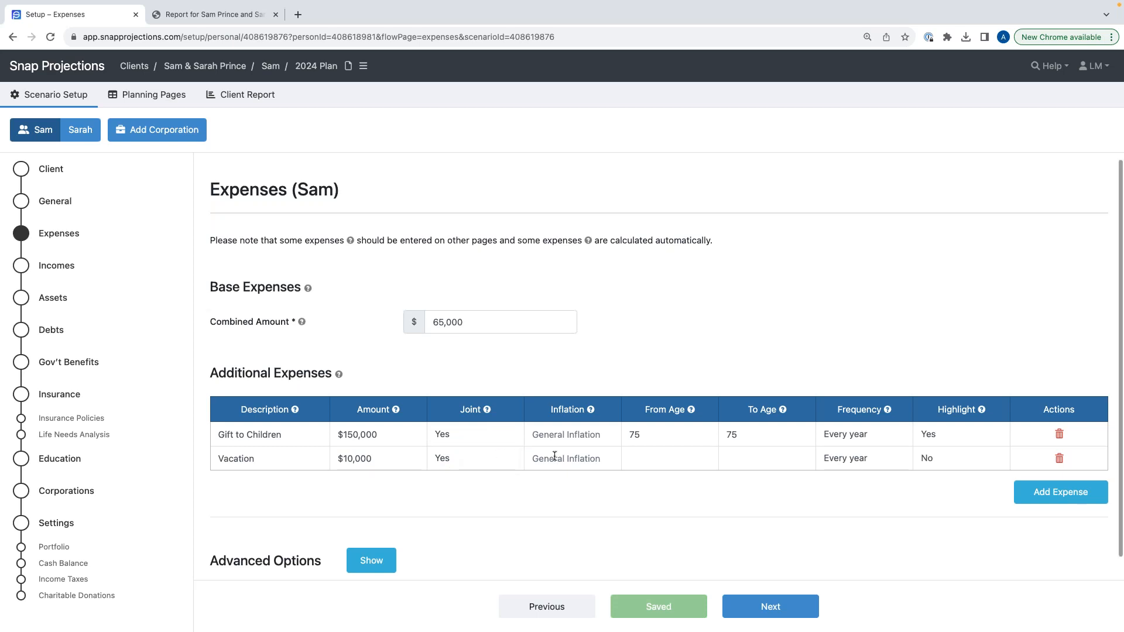
# Step: Leave the Vacation expense's start age blank and set its end age to 74
pyautogui.click(657, 459)
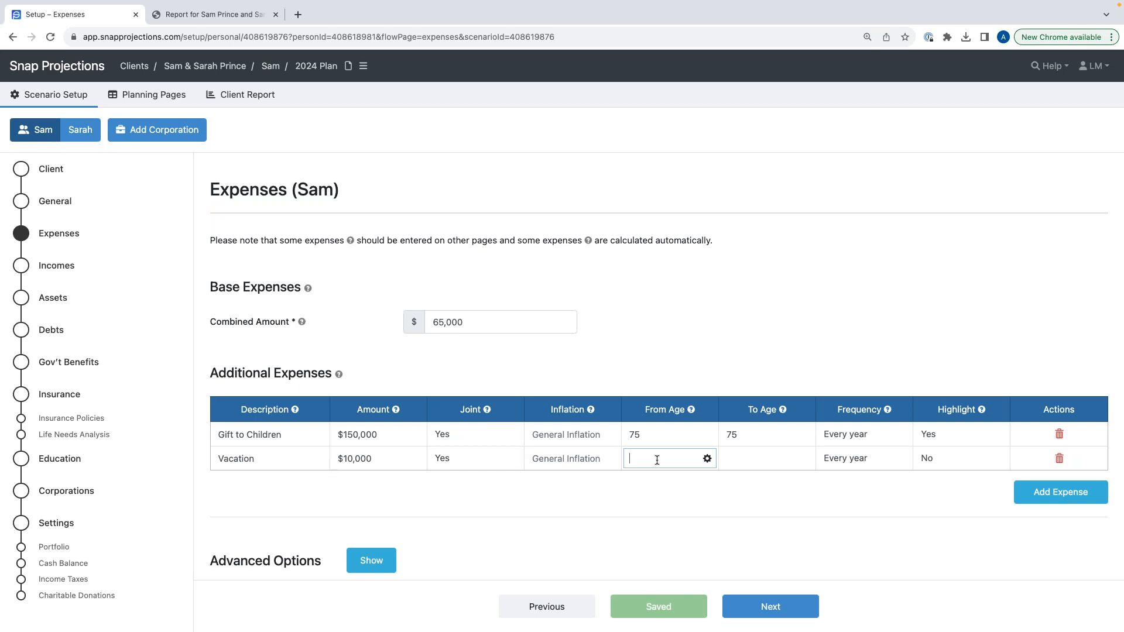
pyautogui.click(647, 486)
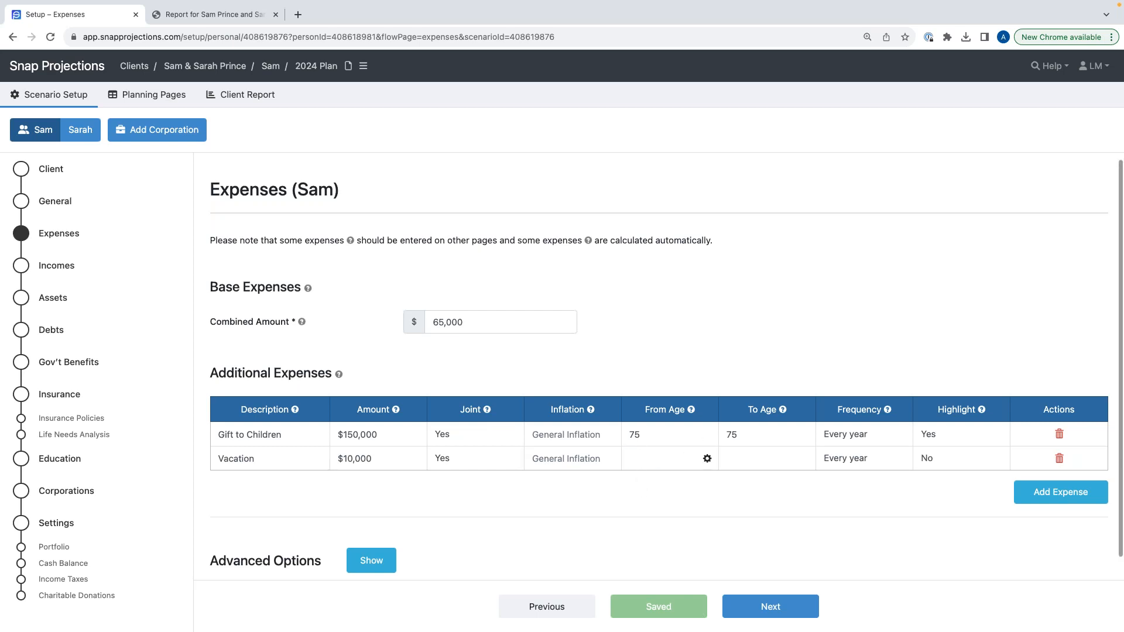
pyautogui.click(738, 465)
pyautogui.write('74')
pyautogui.press('Return')
pyautogui.moveTo(299, 191); pyautogui.dragTo(332, 191)
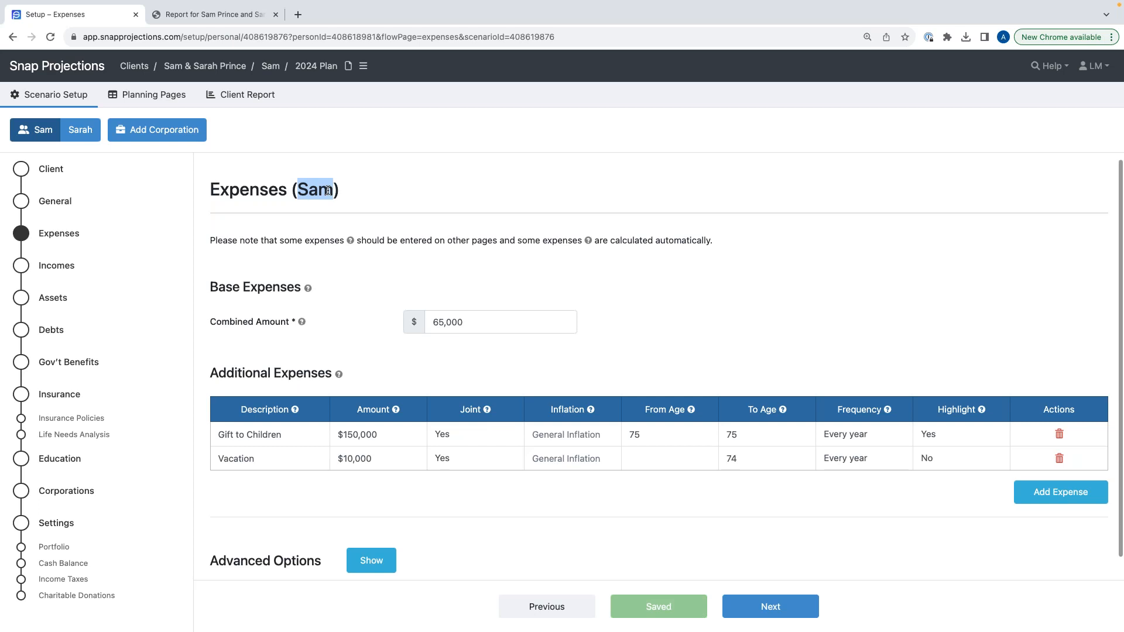
# Step: Set the Vacation expense's frequency to Every 2 years and its highlight option to Yes
pyautogui.click(416, 205)
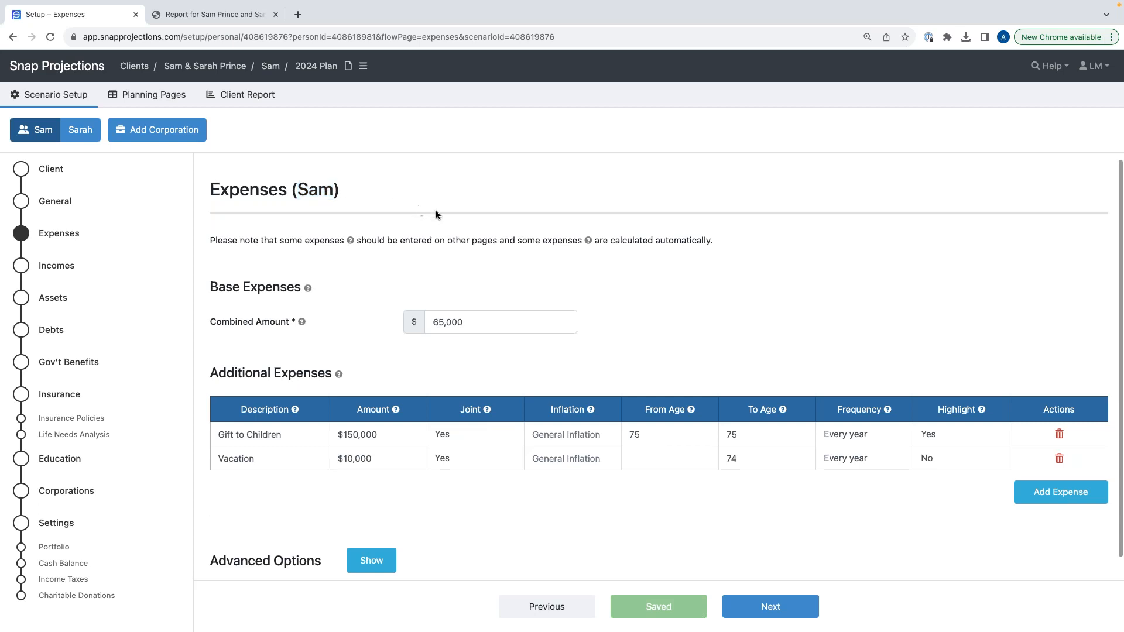
pyautogui.click(864, 463)
pyautogui.click(867, 474)
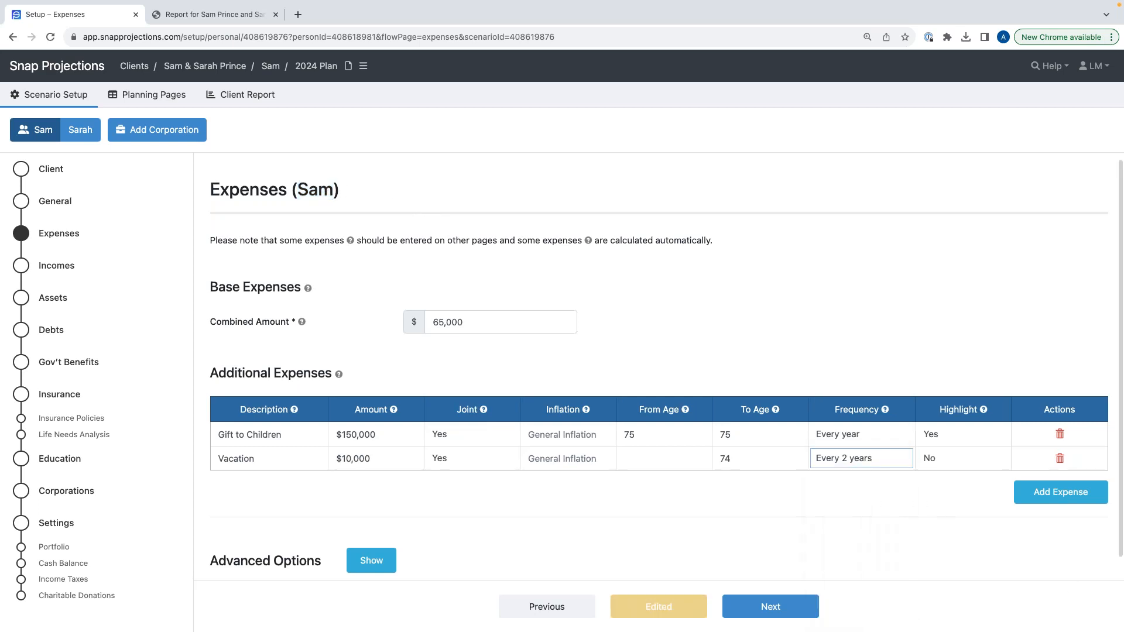
pyautogui.click(936, 466)
pyautogui.click(932, 473)
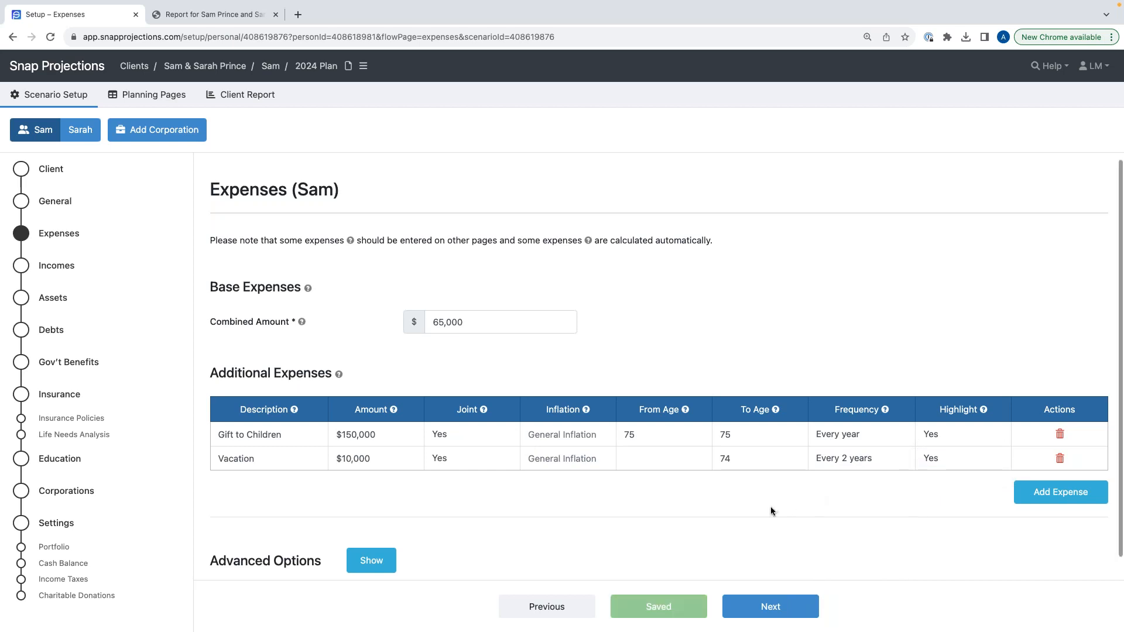
pyautogui.scroll(-1, 770, 511)
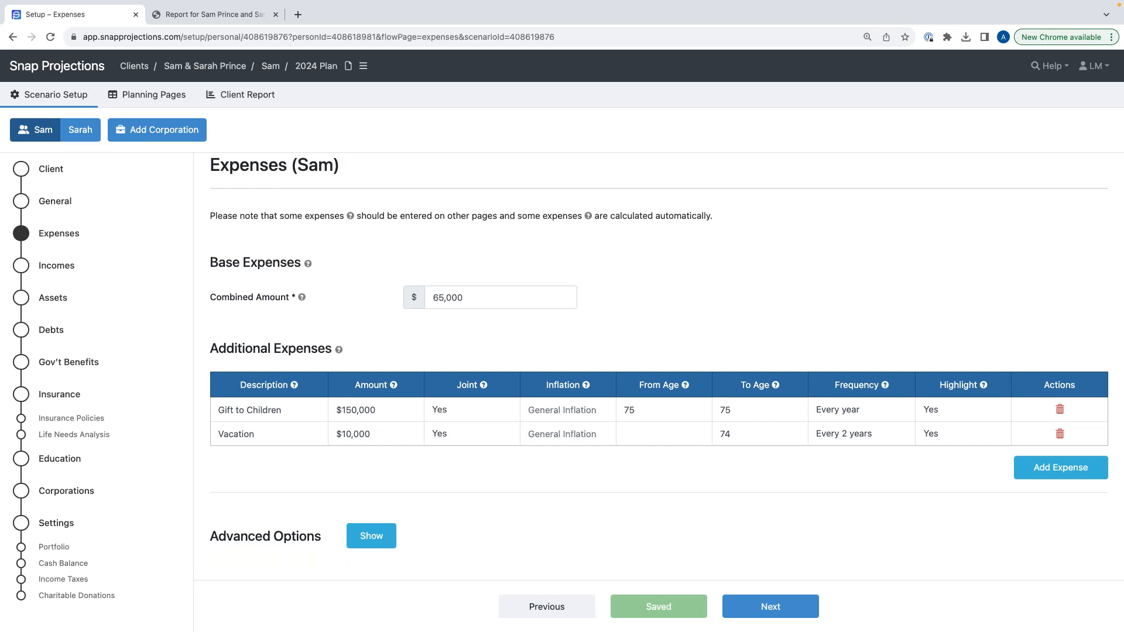
pyautogui.scroll(-1, 524, 348)
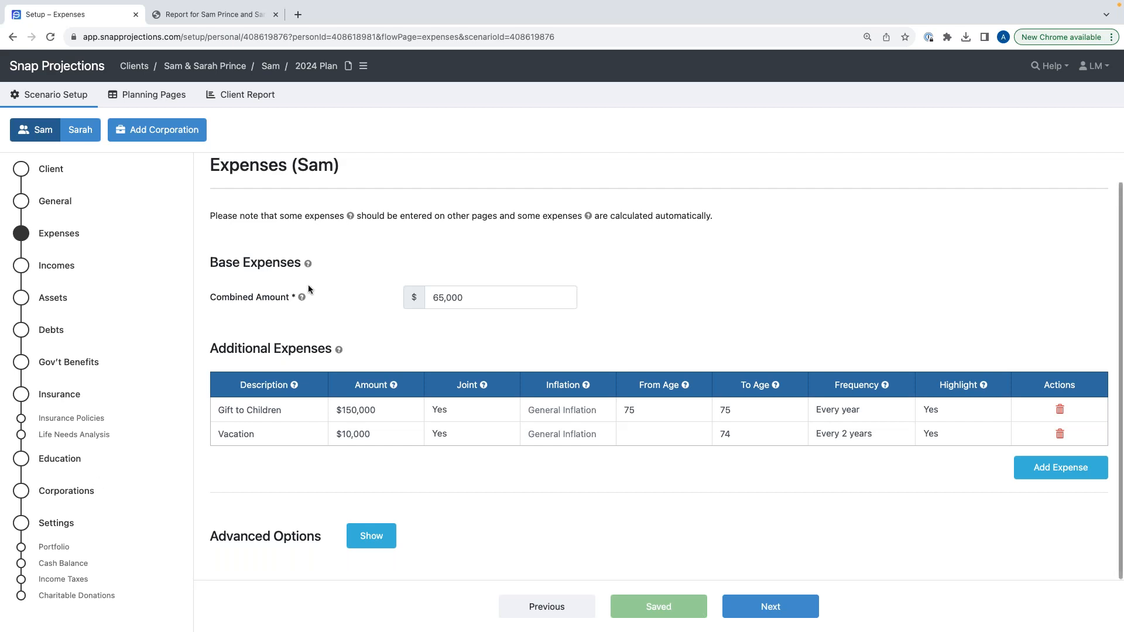
# Step: On the Incomes page, index the first client's employment income to General Inflation, and check the date behind its end age
pyautogui.click(784, 611)
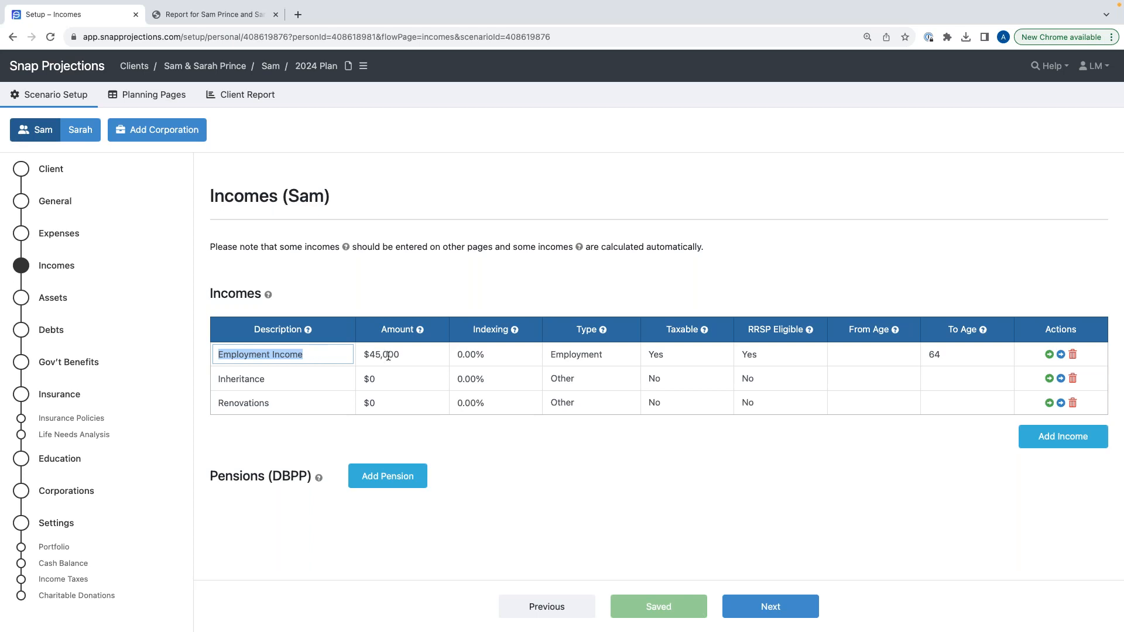
pyautogui.click(403, 357)
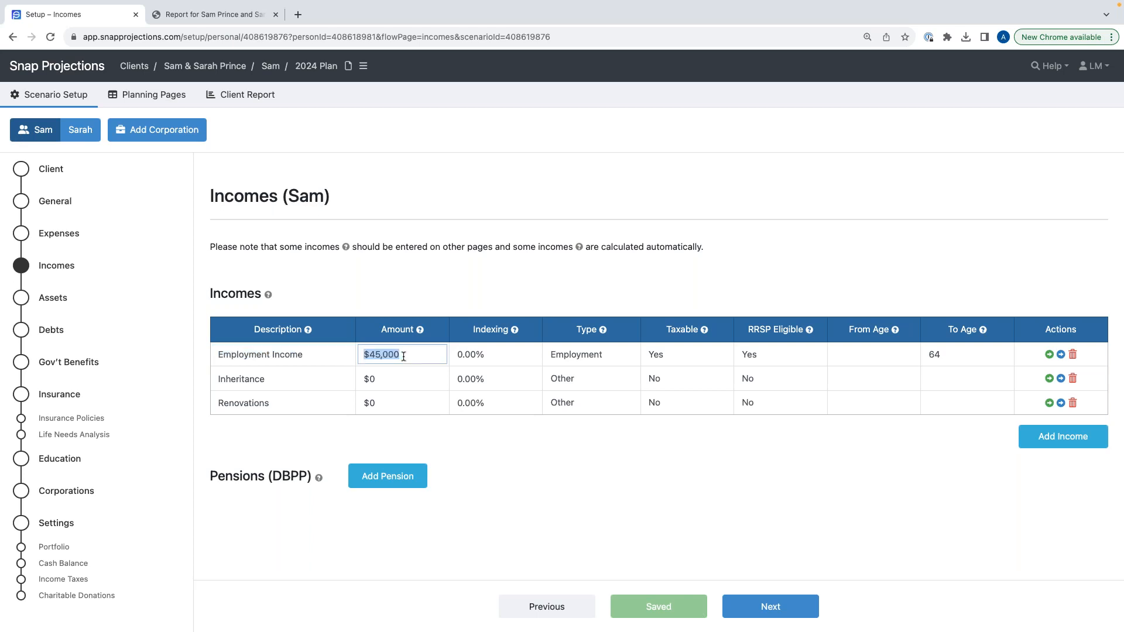
pyautogui.click(494, 355)
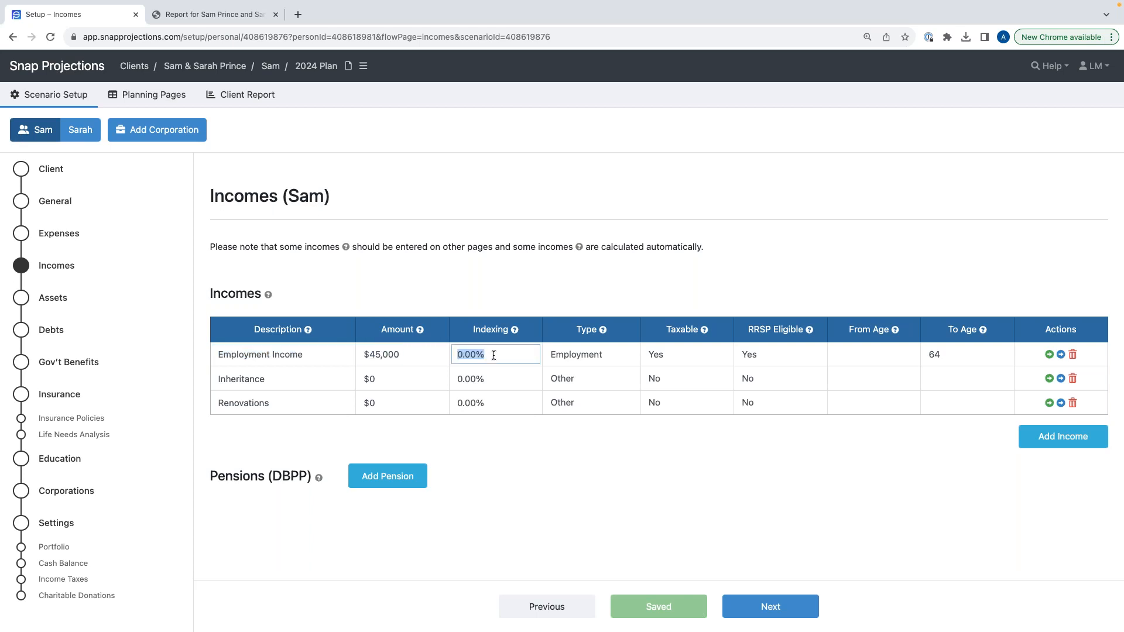
pyautogui.press('BackSpace')
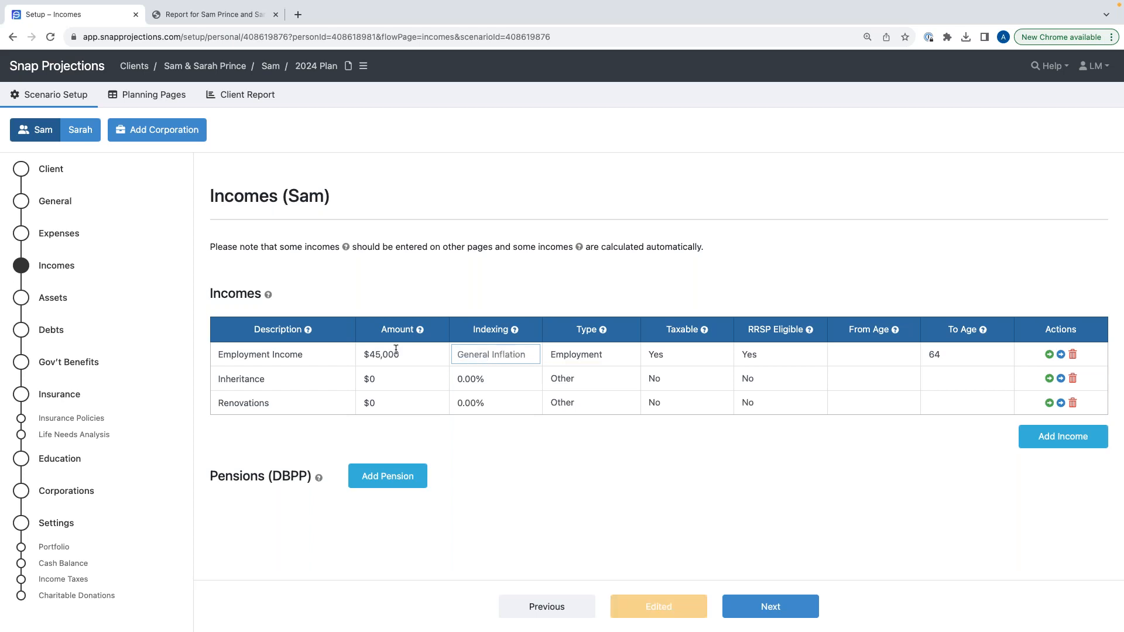
pyautogui.click(439, 301)
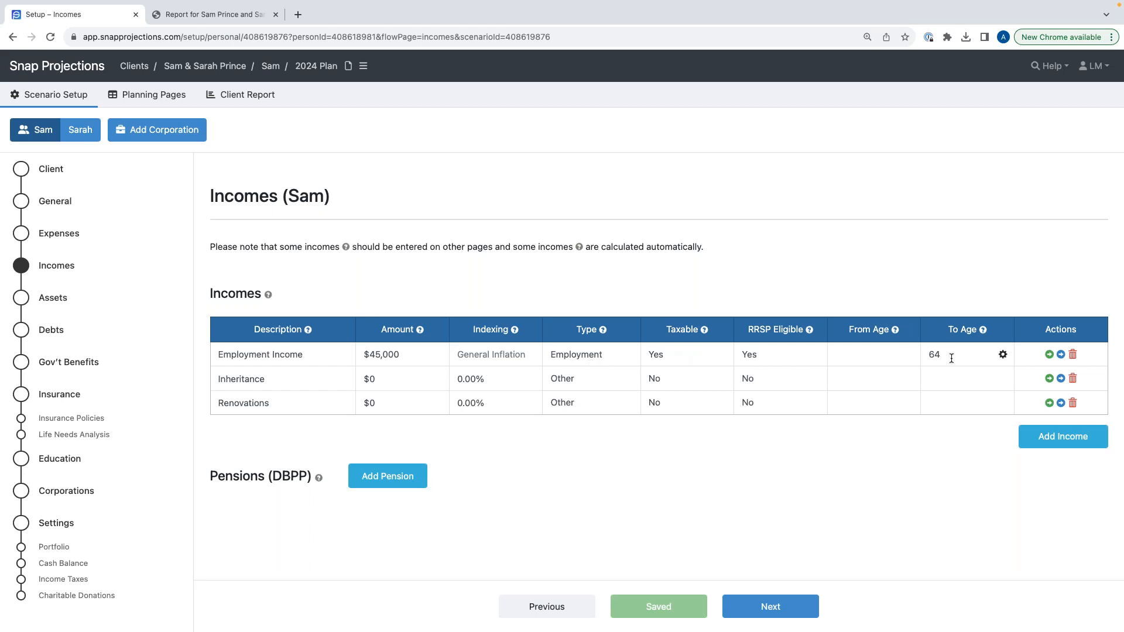
pyautogui.click(1003, 354)
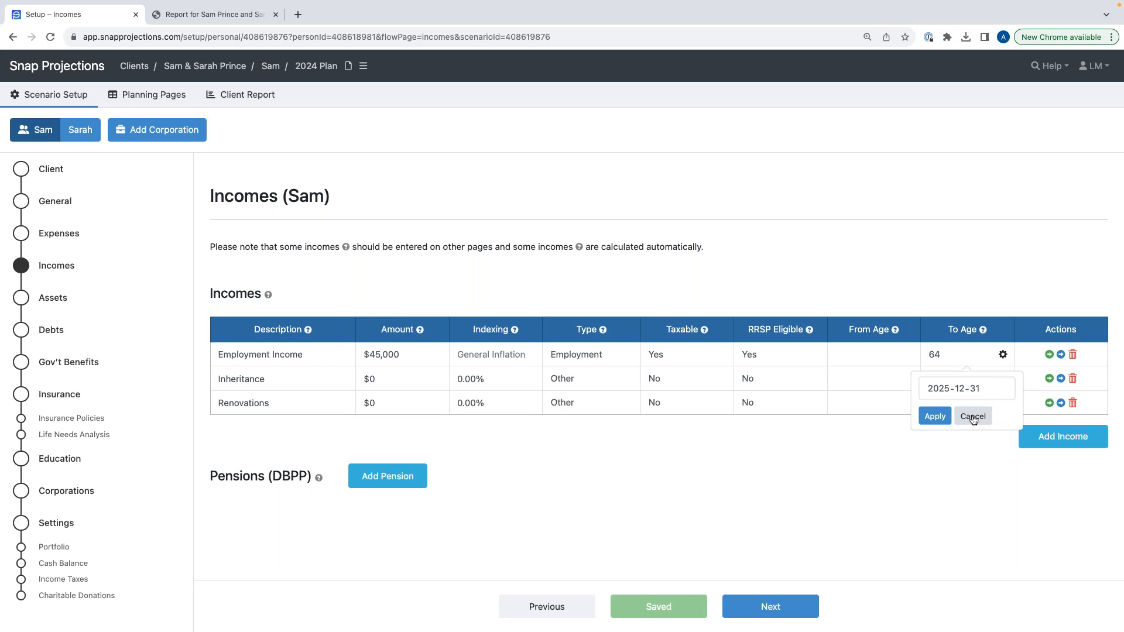
pyautogui.click(972, 417)
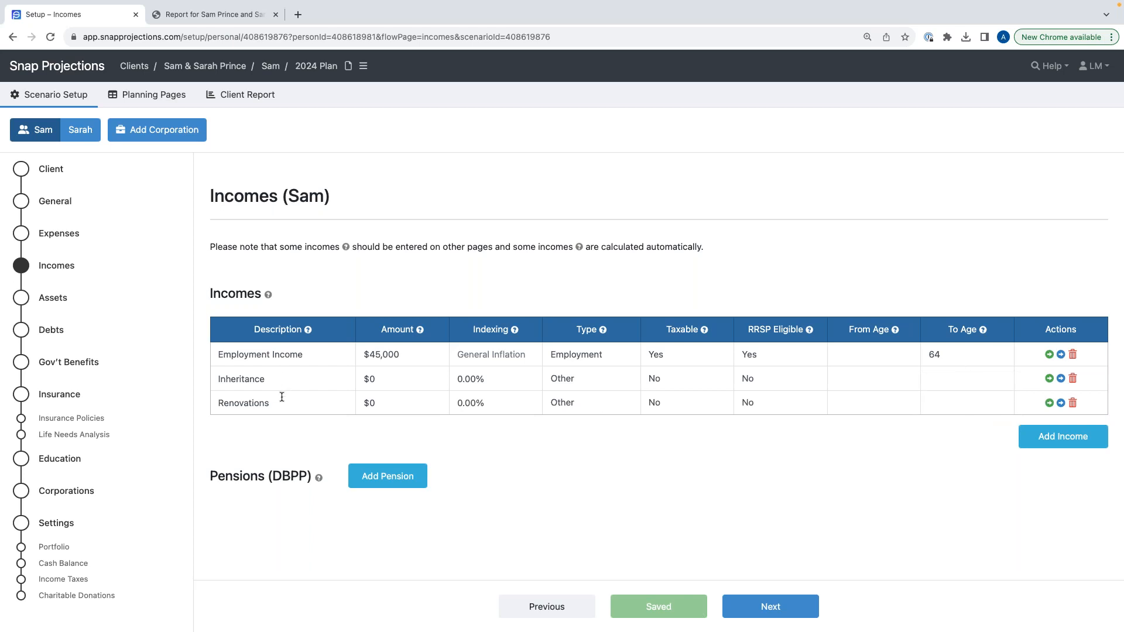
# Step: Delete the Inheritance and Renovations incomes from the first client's income list
pyautogui.click(1071, 380)
pyautogui.click(688, 206)
pyautogui.click(1072, 379)
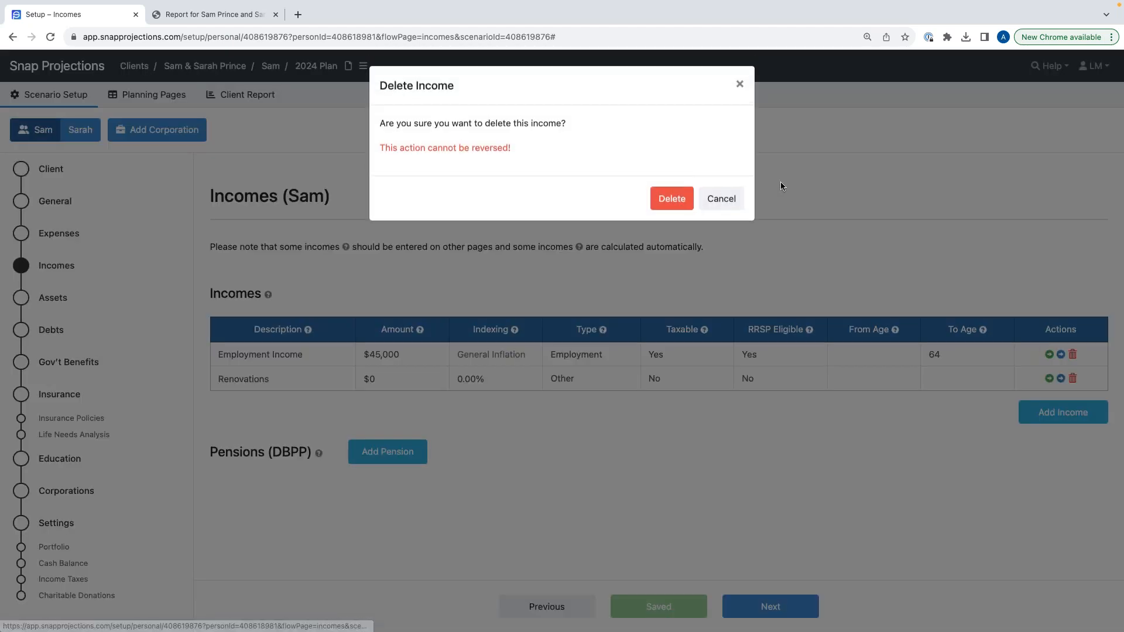
pyautogui.click(672, 201)
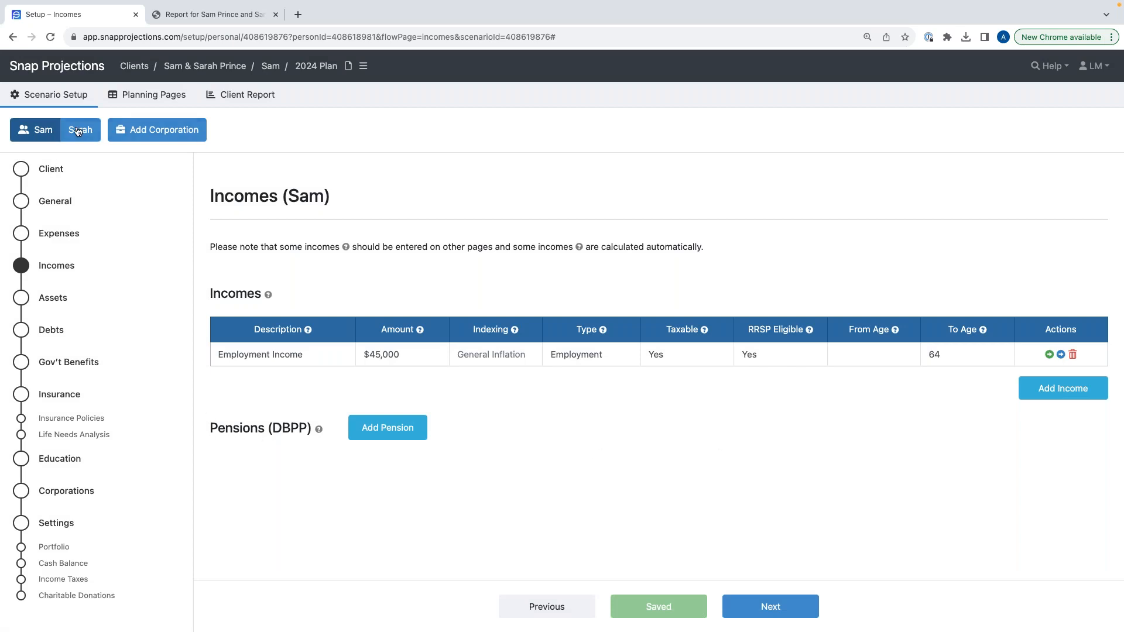
# Step: Switch to the spouse's incomes and index the employment income to General Inflation by clearing its fixed rate
pyautogui.click(80, 131)
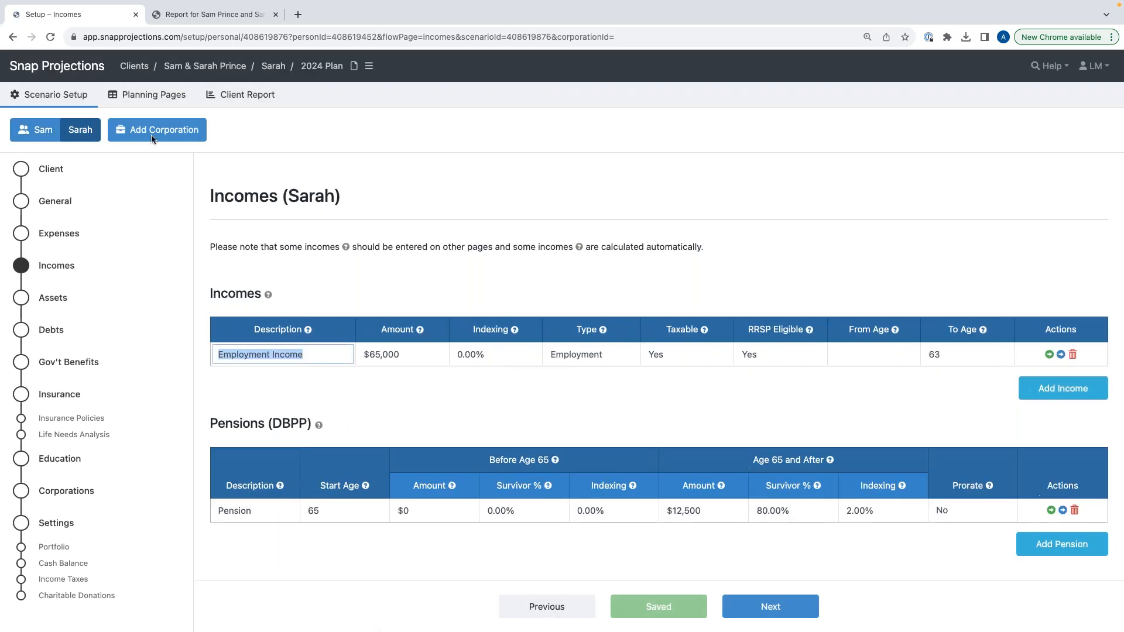
pyautogui.click(476, 273)
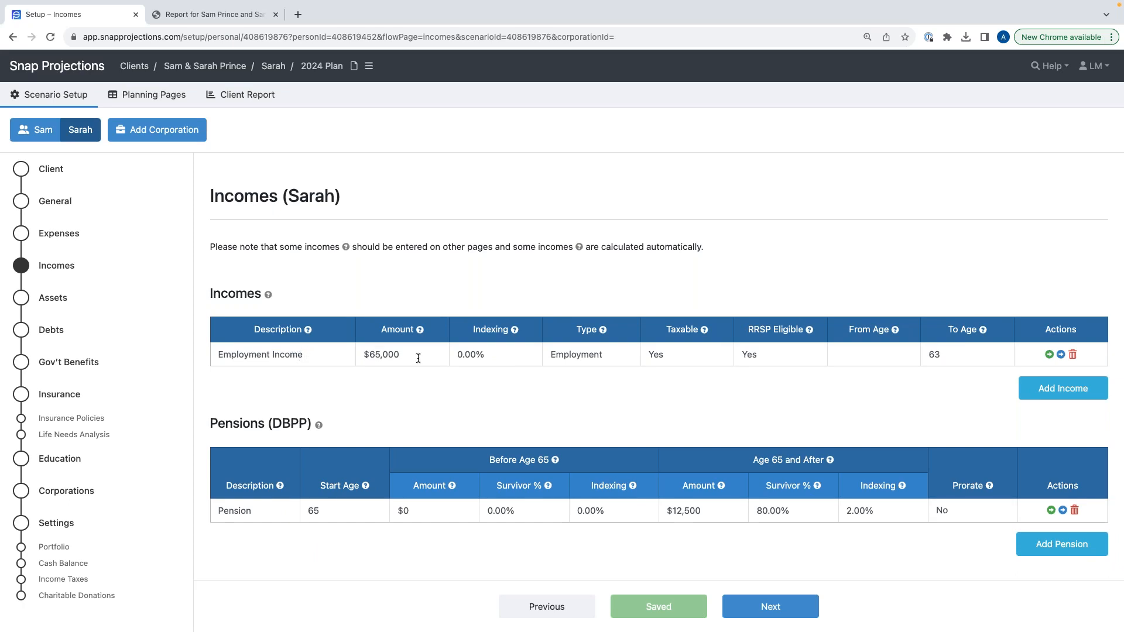
pyautogui.click(499, 356)
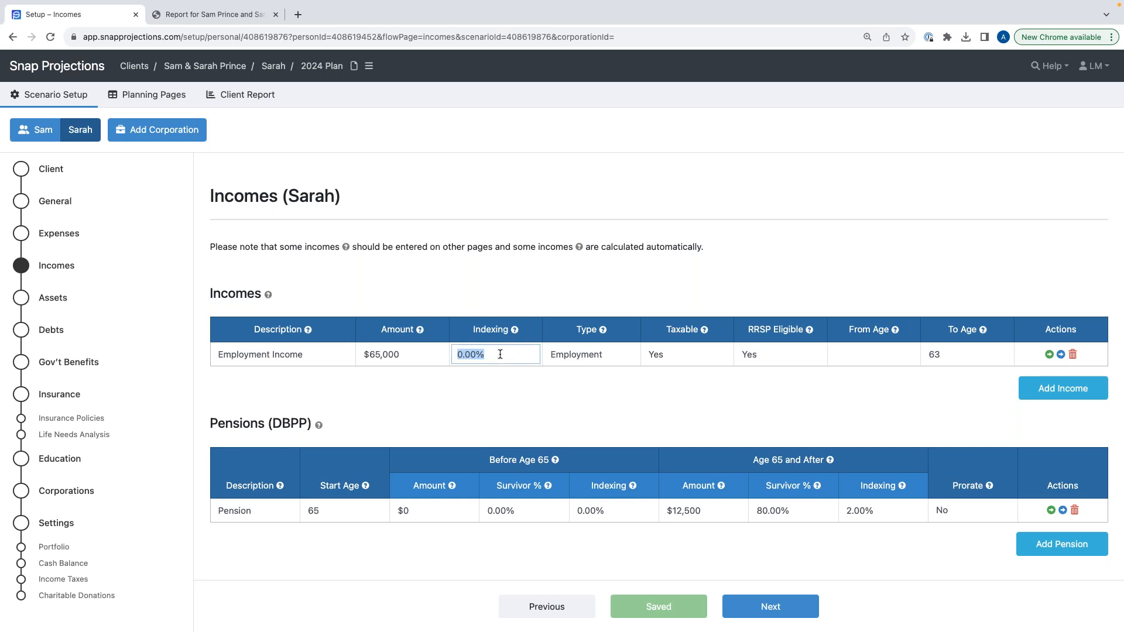
pyautogui.press('BackSpace')
pyautogui.click(501, 381)
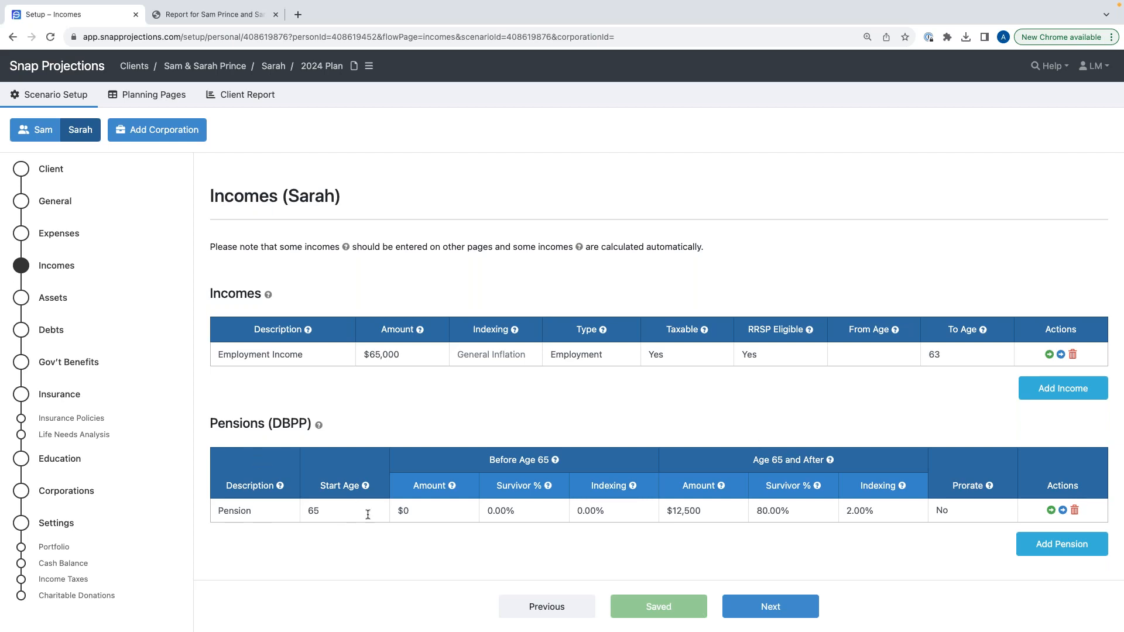
# Step: Set the spouse's pension indexing for age 65 and after to 2.1%
pyautogui.moveTo(753, 462); pyautogui.dragTo(826, 460)
pyautogui.click(778, 432)
pyautogui.click(874, 513)
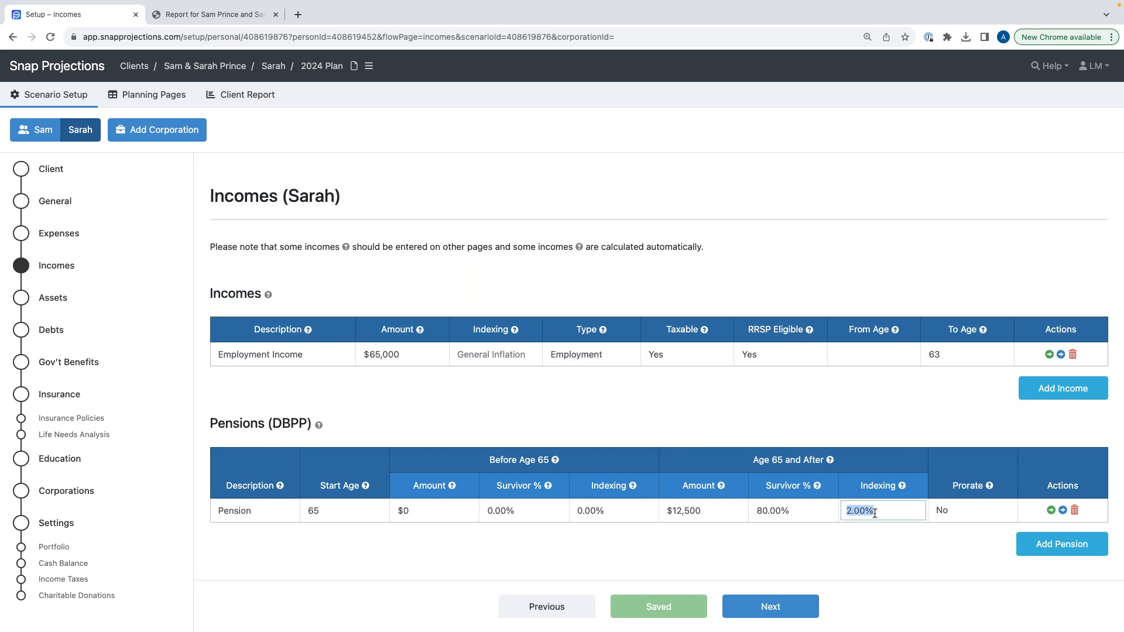
pyautogui.write('2.1')
pyautogui.click(859, 532)
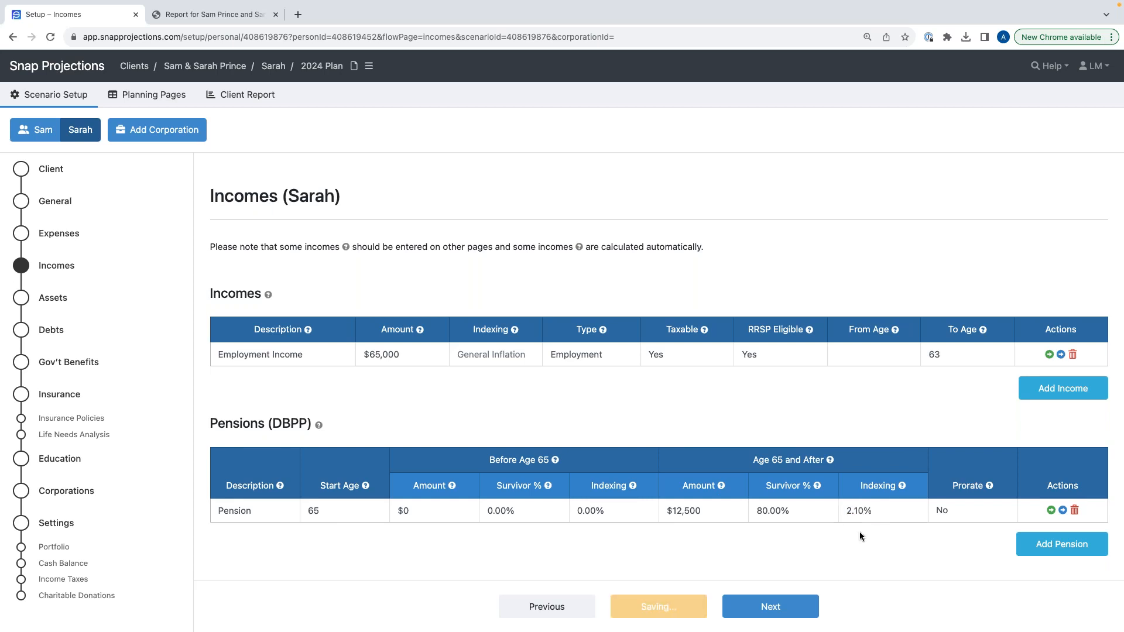
# Step: Set the spouse's pension to be prorated, and read the explanation of the Prorate option
pyautogui.click(944, 514)
pyautogui.click(943, 527)
pyautogui.moveTo(988, 489)
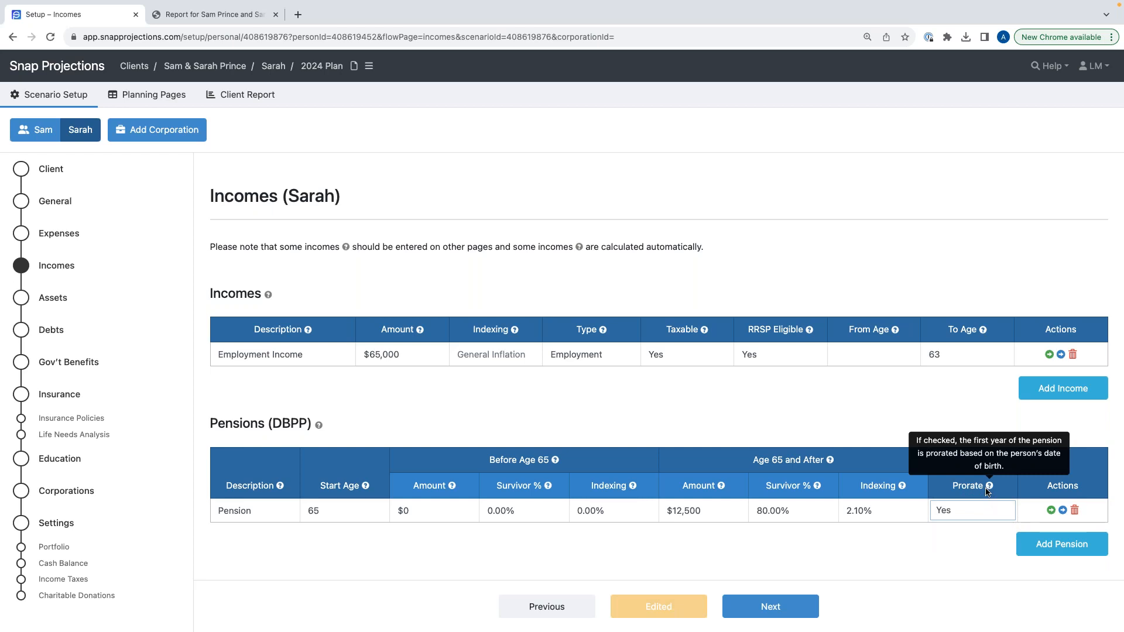
pyautogui.click(929, 533)
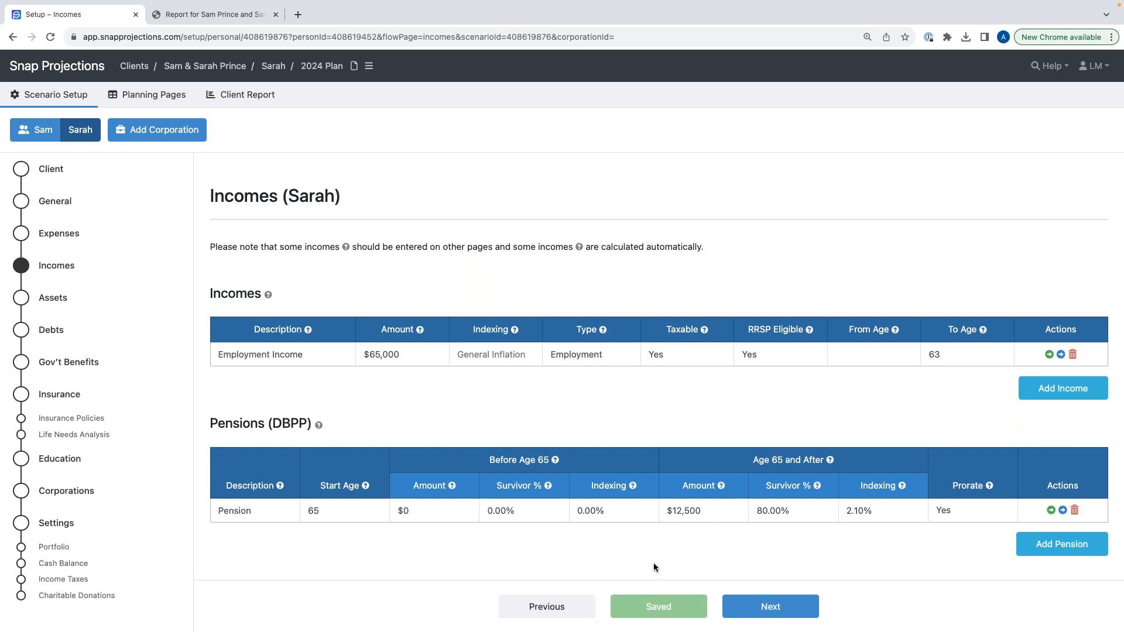
# Step: On the first client's Assets page, set the RRSP value to $120,000 and the TFSA value to $95,000
pyautogui.click(770, 608)
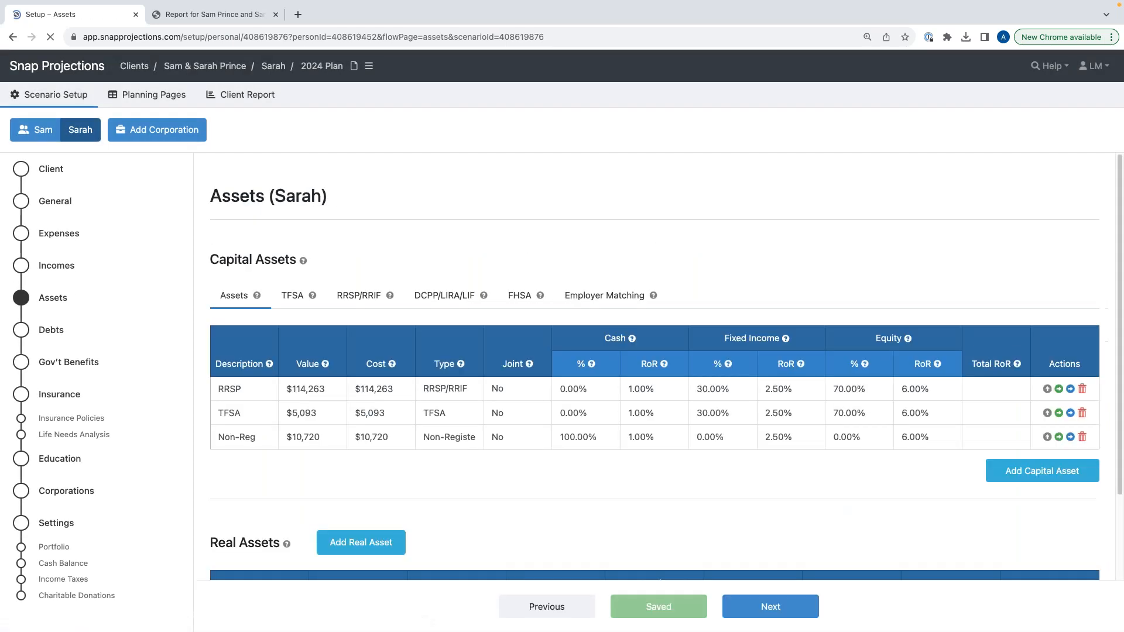
pyautogui.click(559, 501)
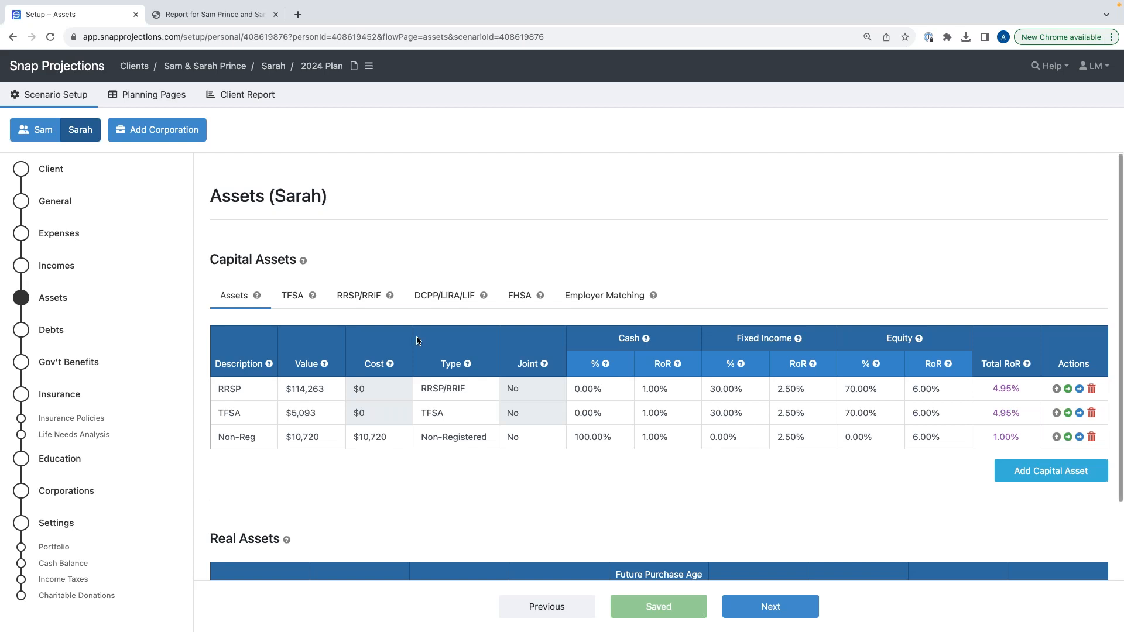
pyautogui.click(30, 127)
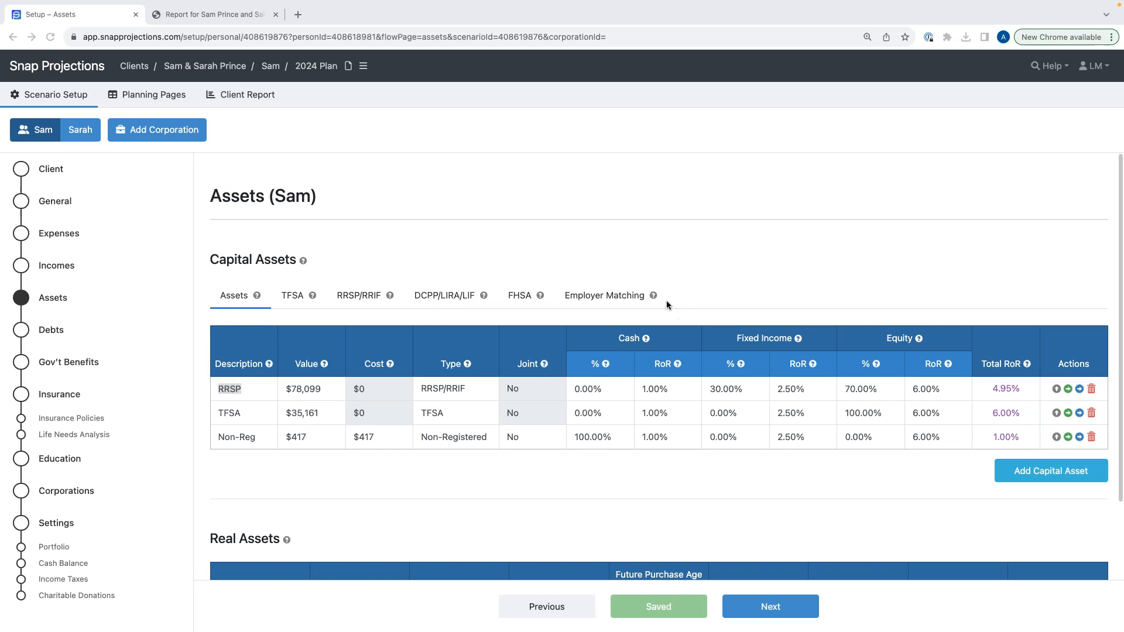
pyautogui.click(405, 241)
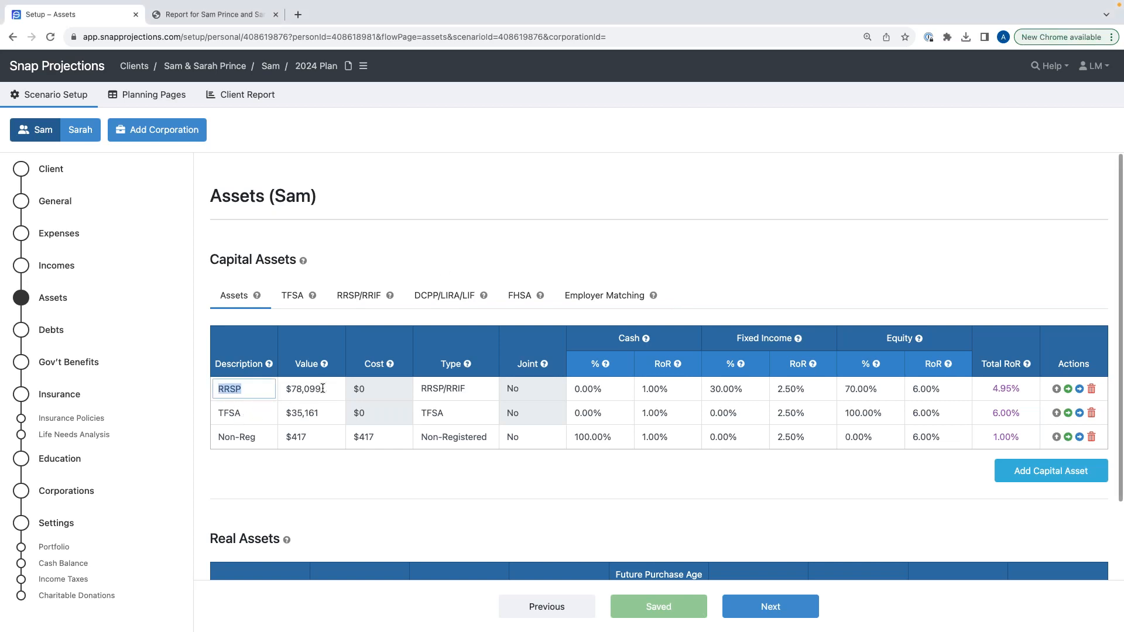
pyautogui.click(323, 389)
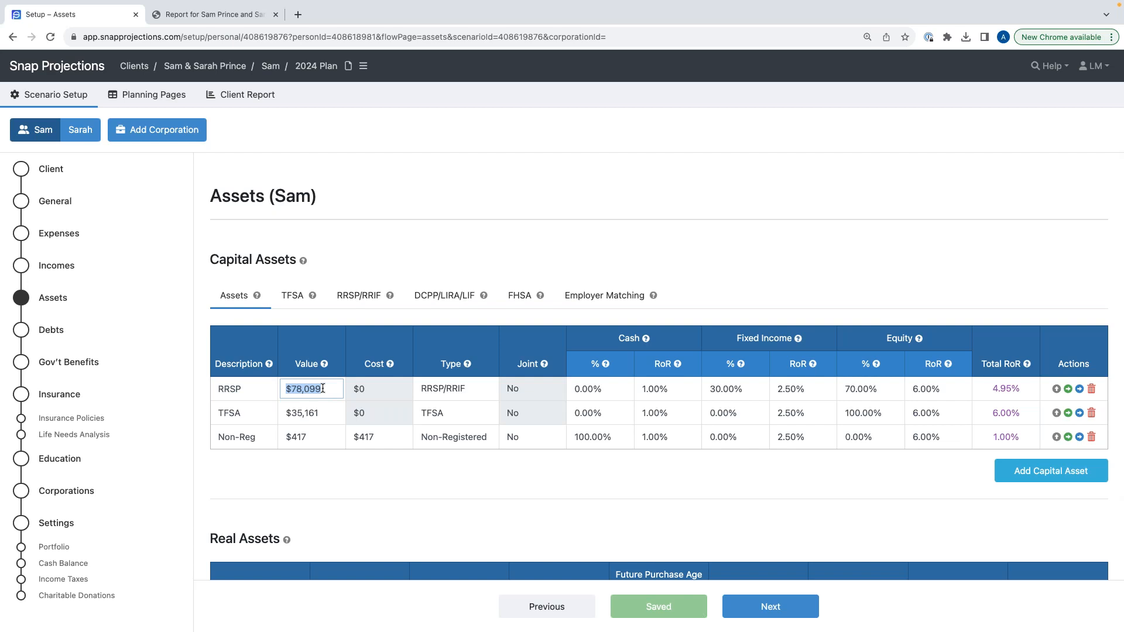
pyautogui.write('120000')
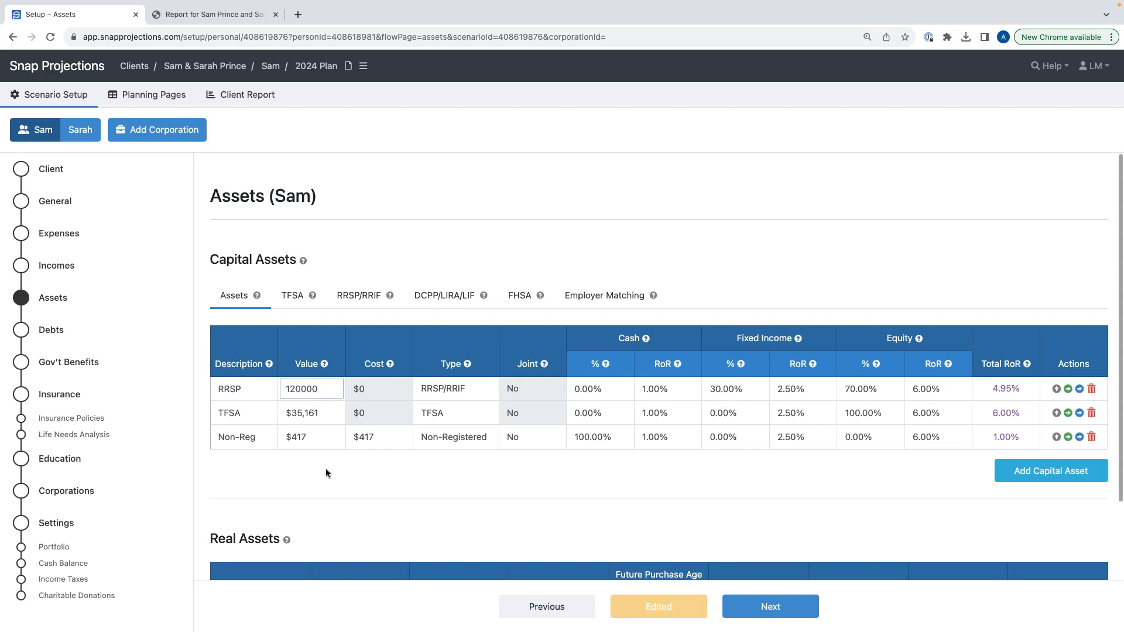
pyautogui.press('Return')
pyautogui.click(328, 415)
pyautogui.write('95000')
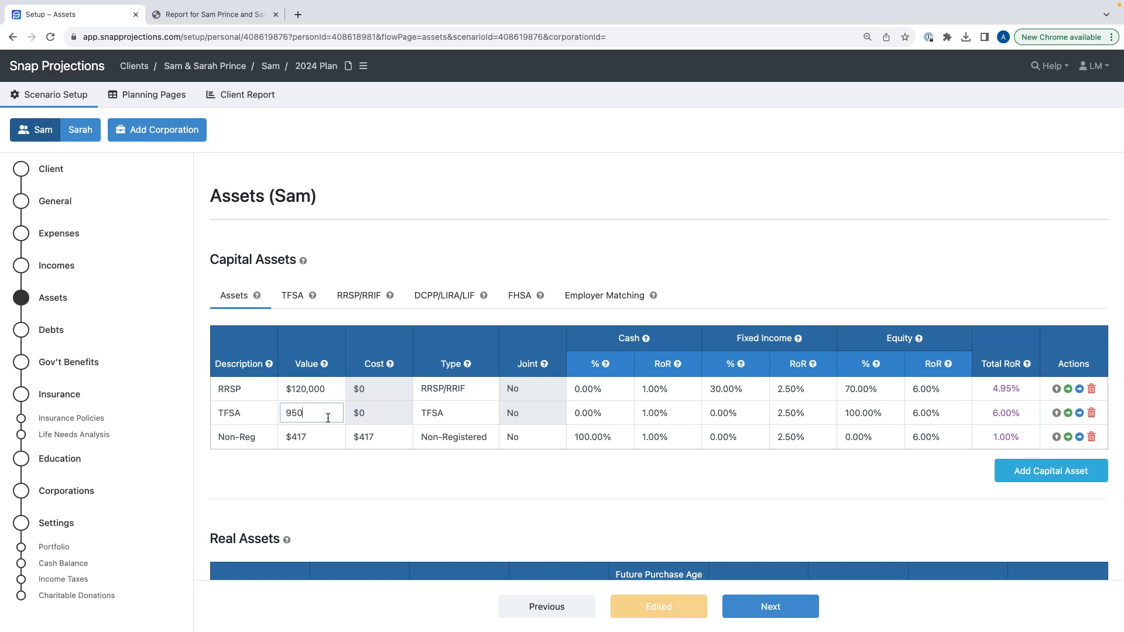
pyautogui.press('Return')
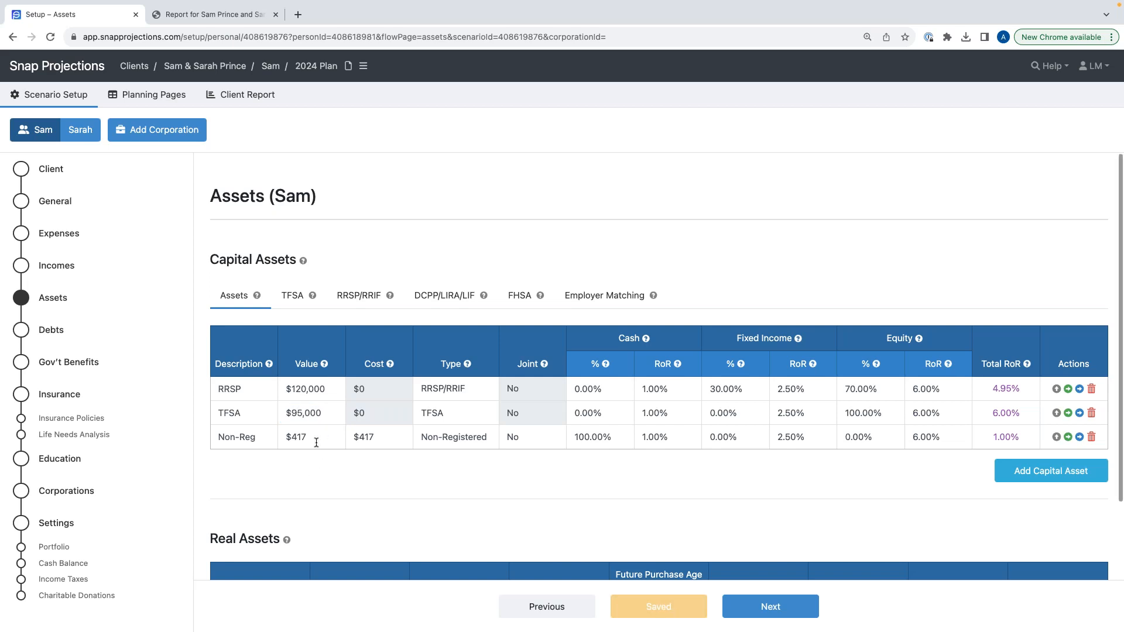
# Step: Set both the value and the cost of the first client's Non-Reg asset to $10,000
pyautogui.click(315, 442)
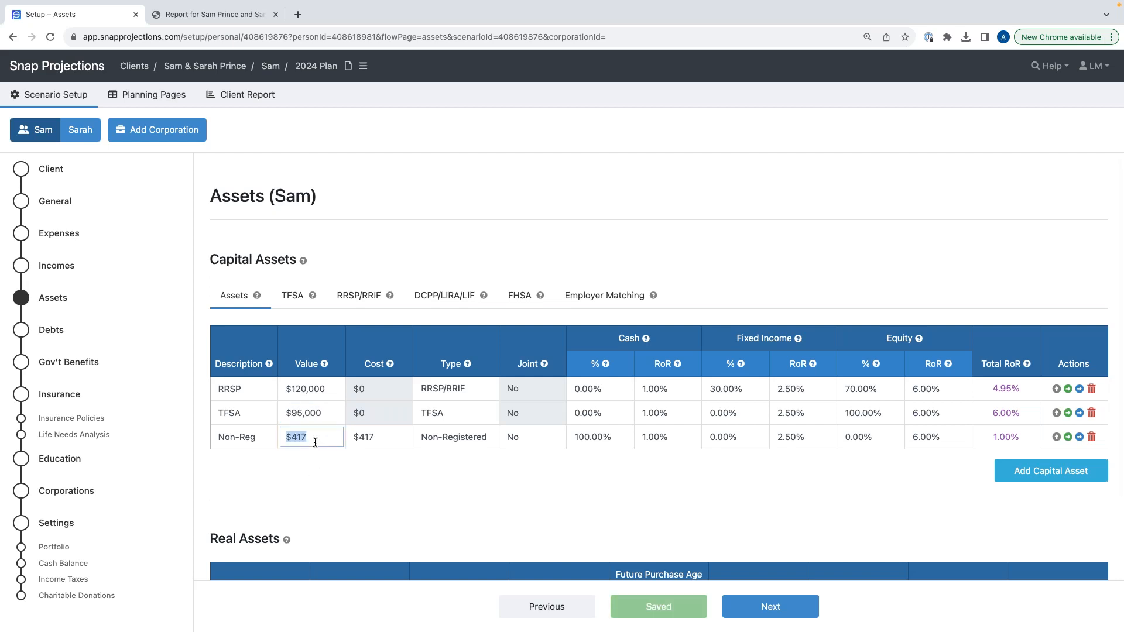
pyautogui.write('10000')
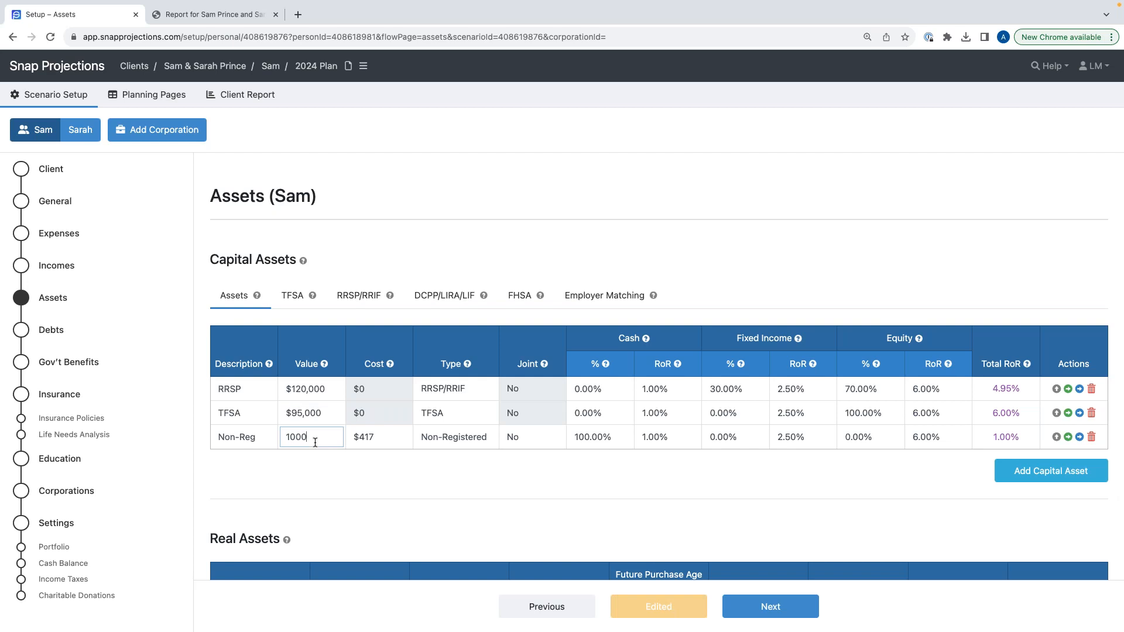
pyautogui.click(374, 442)
pyautogui.write('10000')
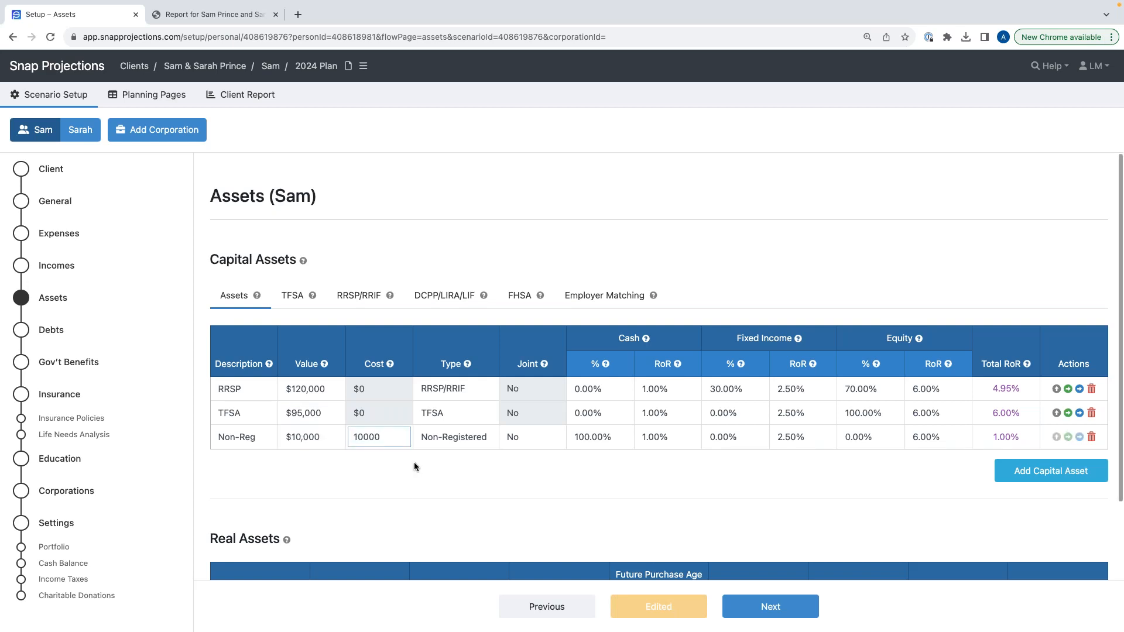
pyautogui.click(413, 461)
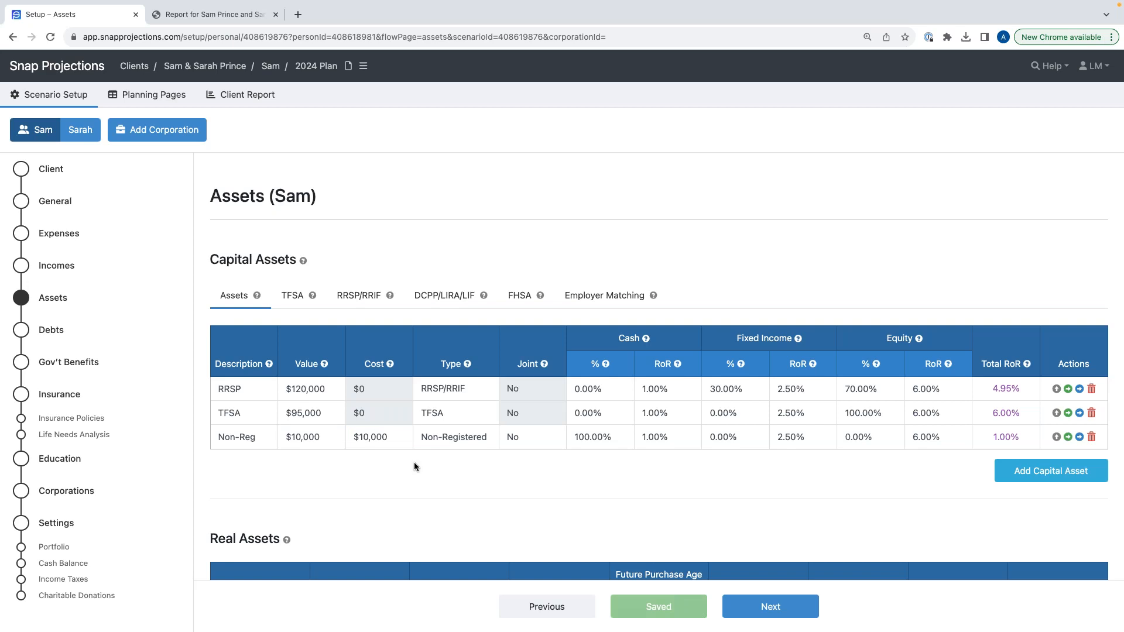
# Step: Set the first client's RRSP asset mix to 40% fixed income and 60% equity
pyautogui.click(855, 392)
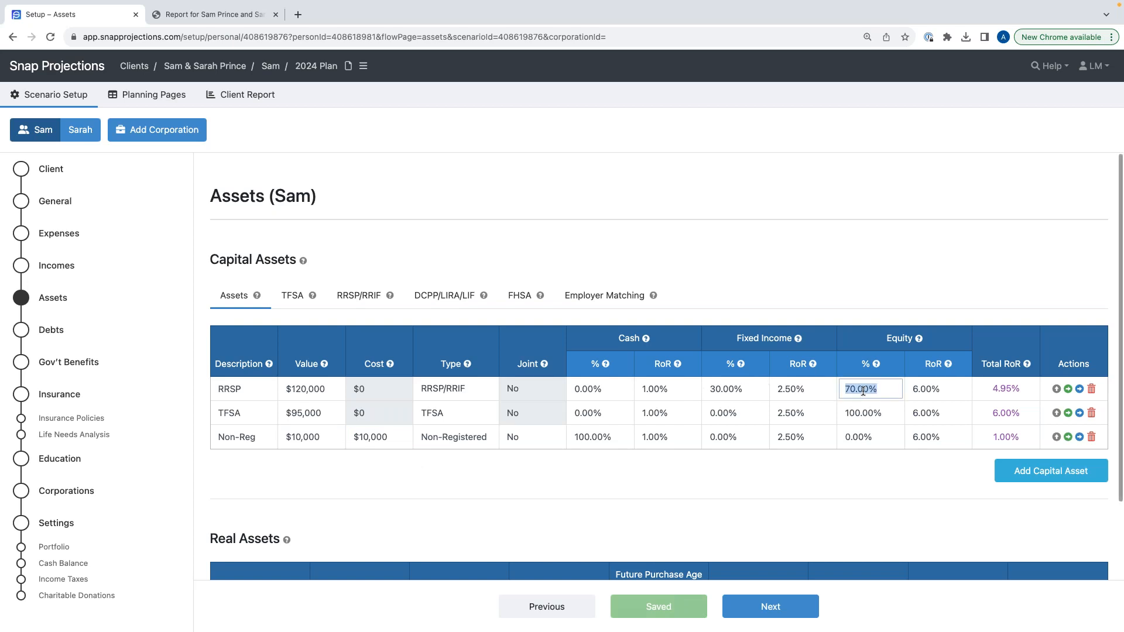
pyautogui.click(867, 413)
pyautogui.click(869, 393)
pyautogui.click(869, 413)
pyautogui.click(871, 393)
pyautogui.click(725, 389)
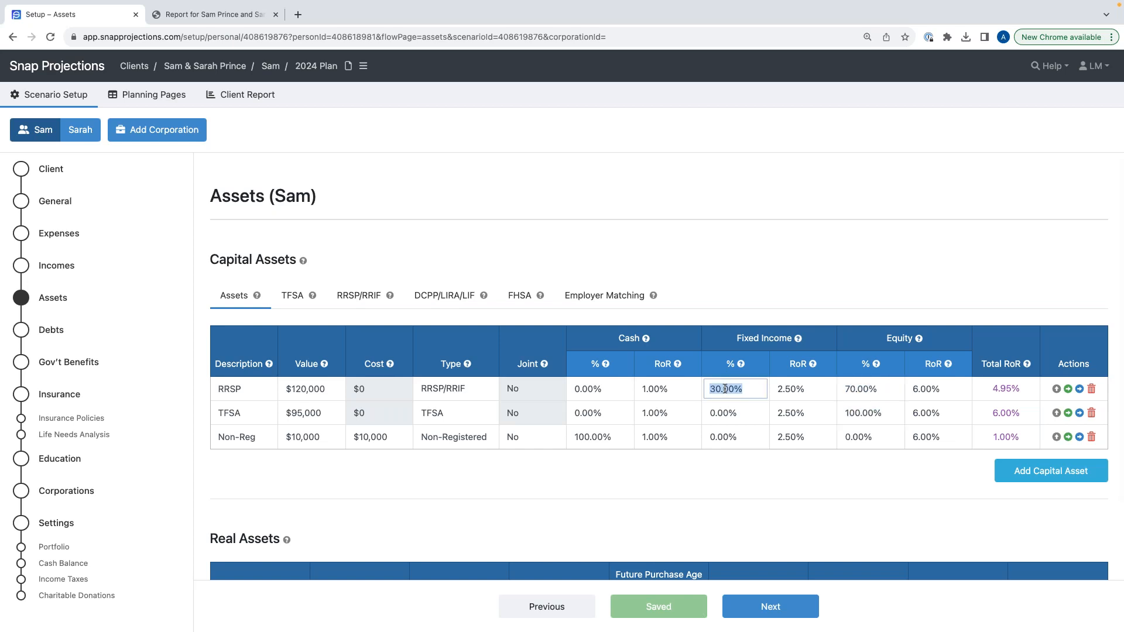
pyautogui.write('40')
pyautogui.click(888, 383)
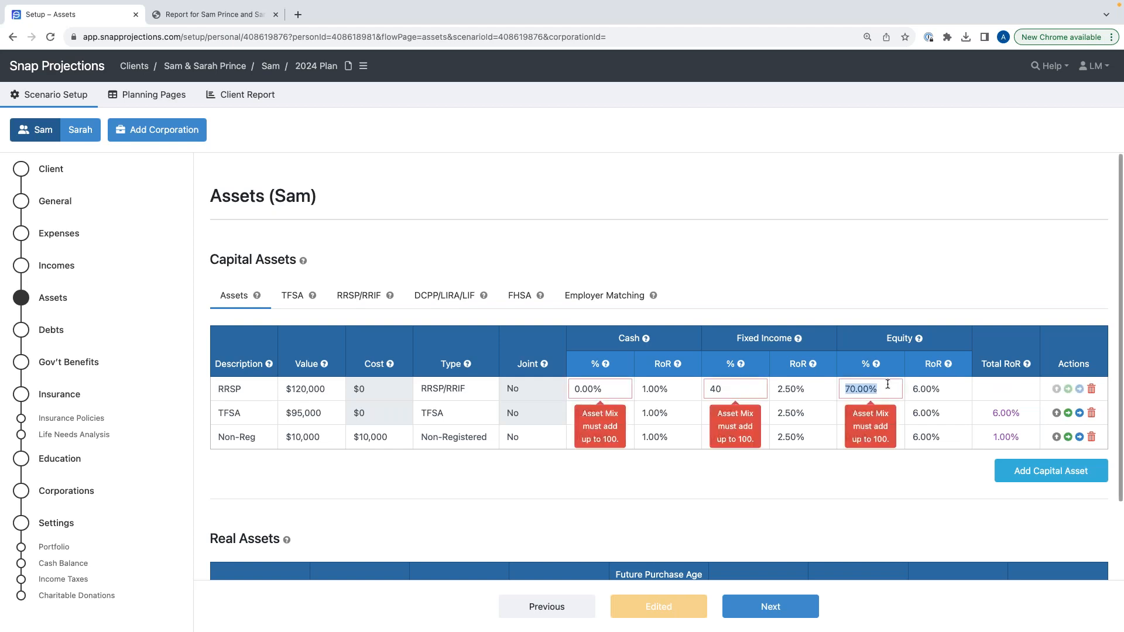
pyautogui.write('60')
# Step: Set the first client's TFSA asset mix to 40% fixed income and 60% equity
pyautogui.click(715, 413)
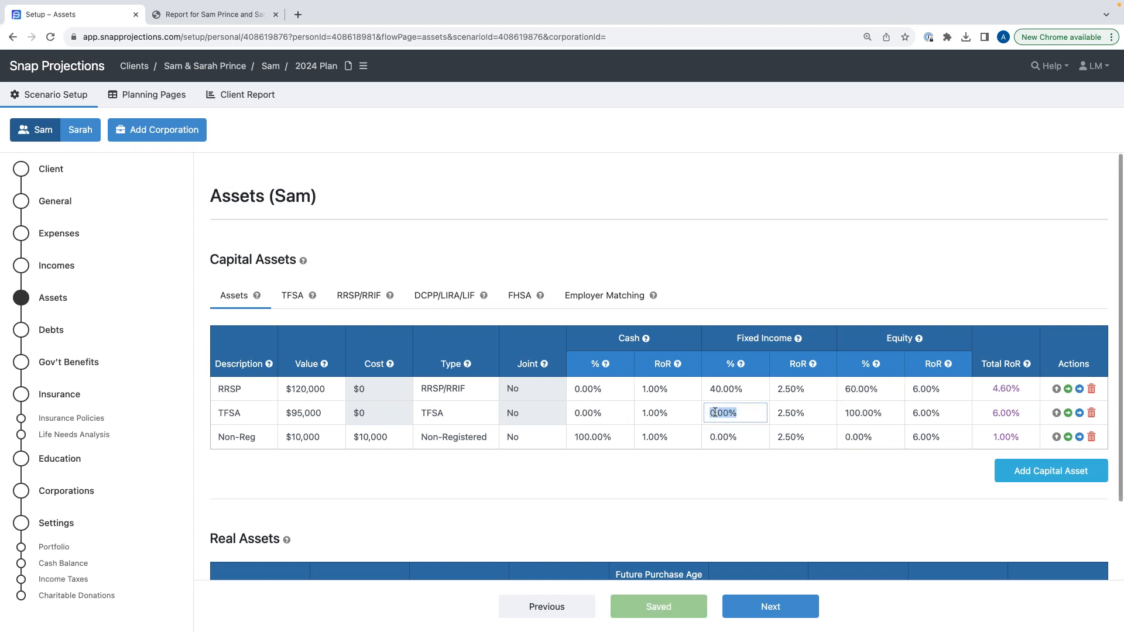
pyautogui.hotkey('ctrl', 'Left')
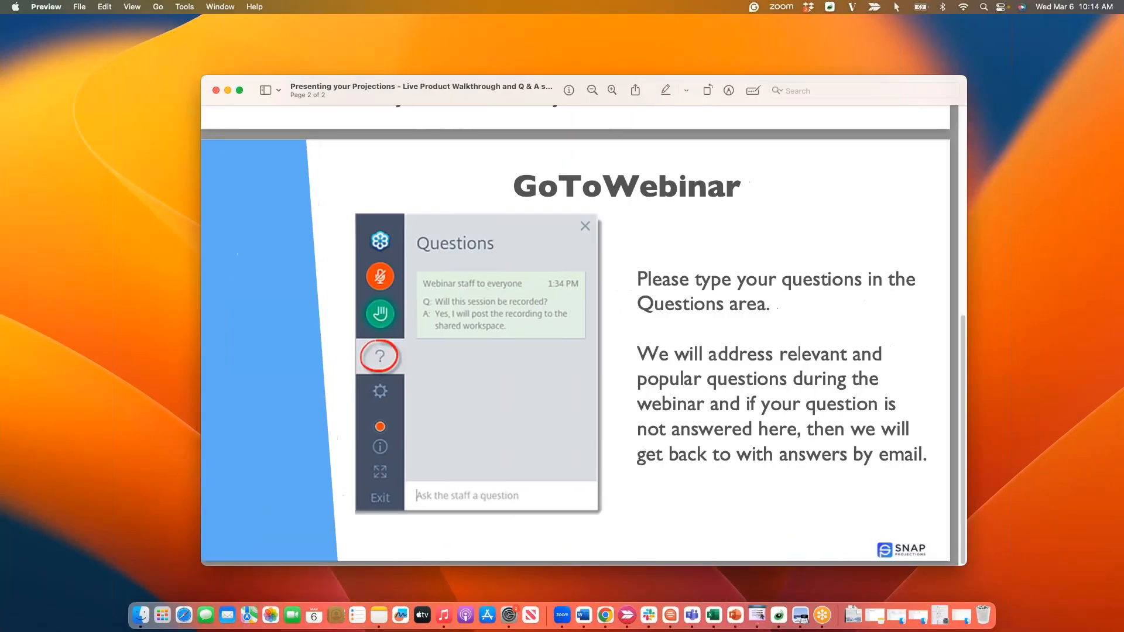
pyautogui.hotkey('ctrl', 'Right')
pyautogui.click(880, 416)
pyautogui.write('60')
# Step: Set the first client's Non-Reg asset mix to 0% cash, 40% fixed income and 60% equity
pyautogui.click(724, 437)
pyautogui.write('40')
pyautogui.click(612, 441)
pyautogui.write('0')
pyautogui.click(872, 438)
pyautogui.write('60')
pyautogui.click(809, 474)
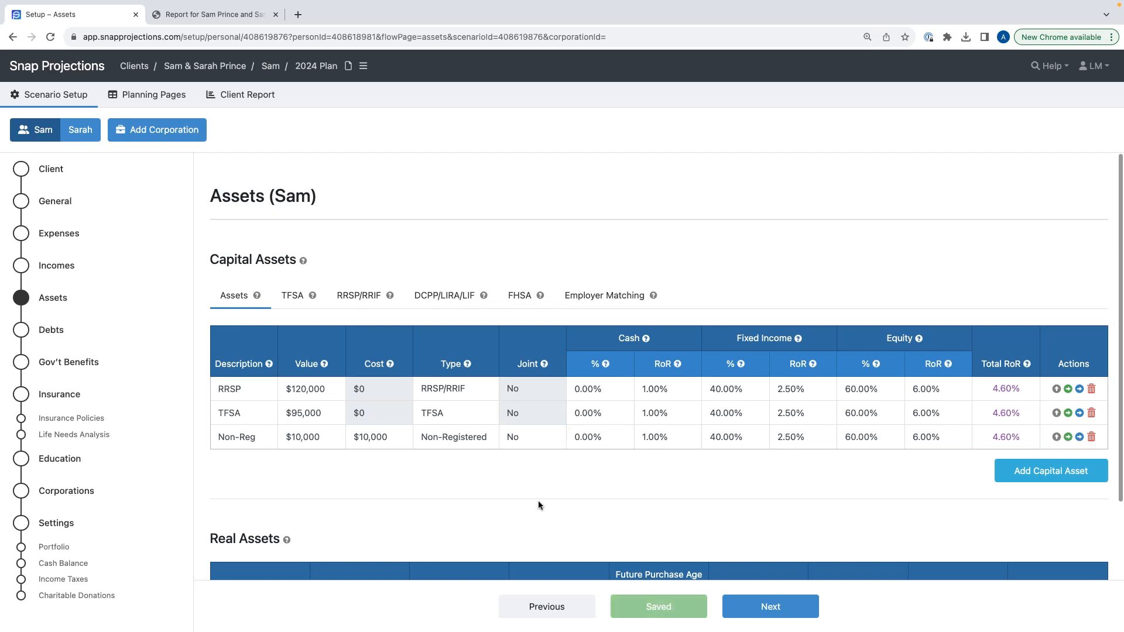
# Step: Set the appreciation rate of the House real asset to 2.1%
pyautogui.scroll(-3, 539, 502)
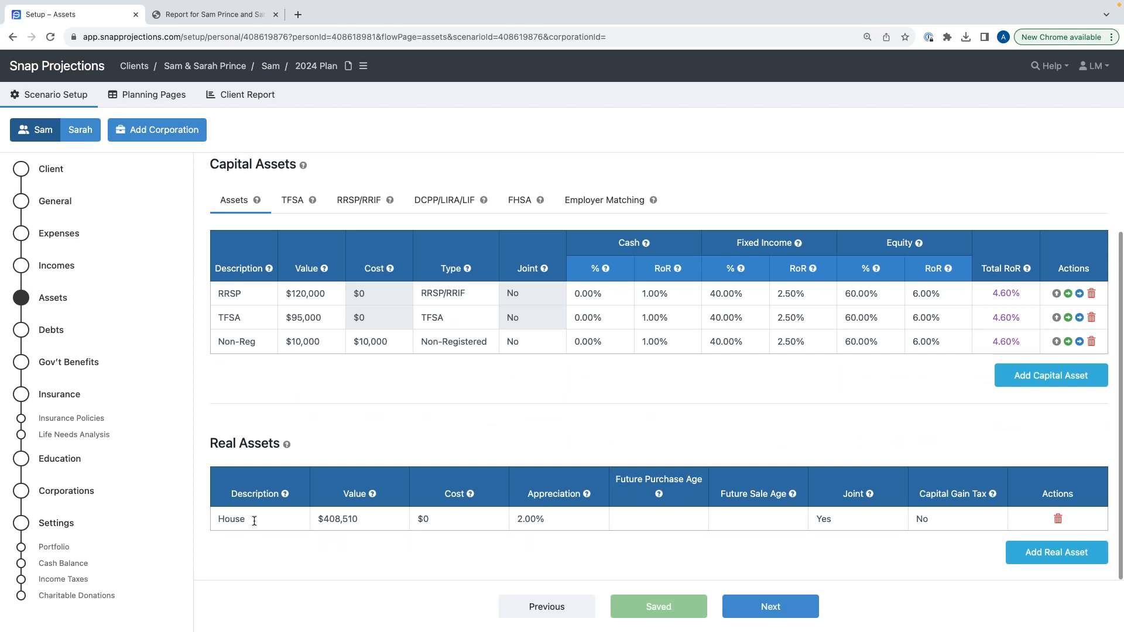
pyautogui.click(374, 522)
pyautogui.click(542, 521)
pyautogui.write('2.1')
pyautogui.click(601, 559)
pyautogui.scroll(3, 946, 530)
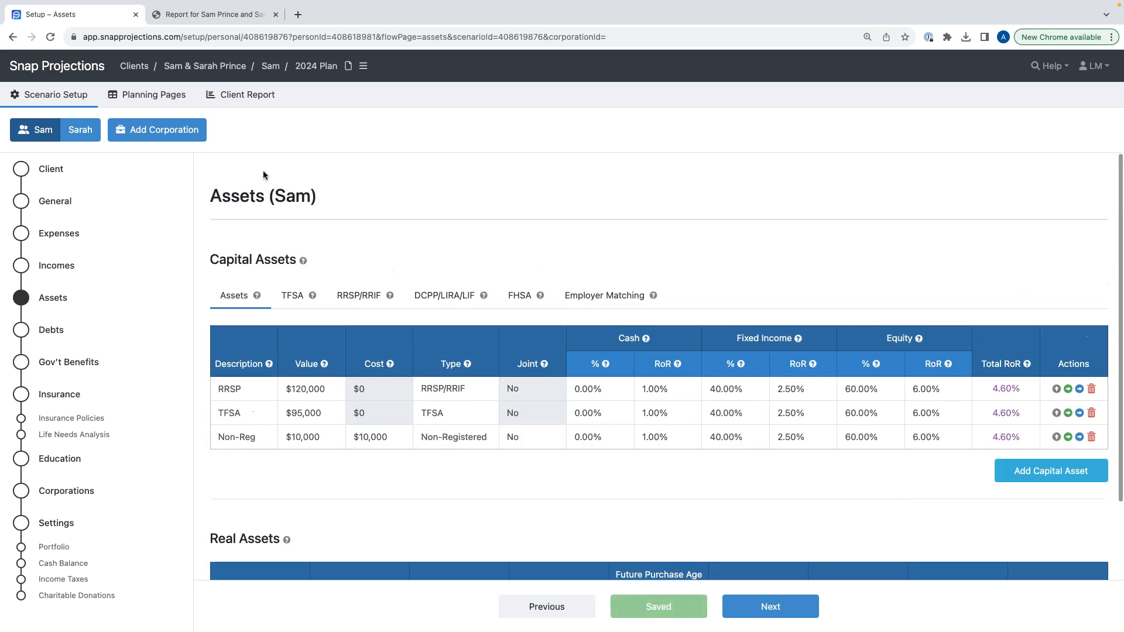
# Step: On the spouse's Assets page, set the RRSP value to $120,000 and the TFSA value to $90,000
pyautogui.click(67, 133)
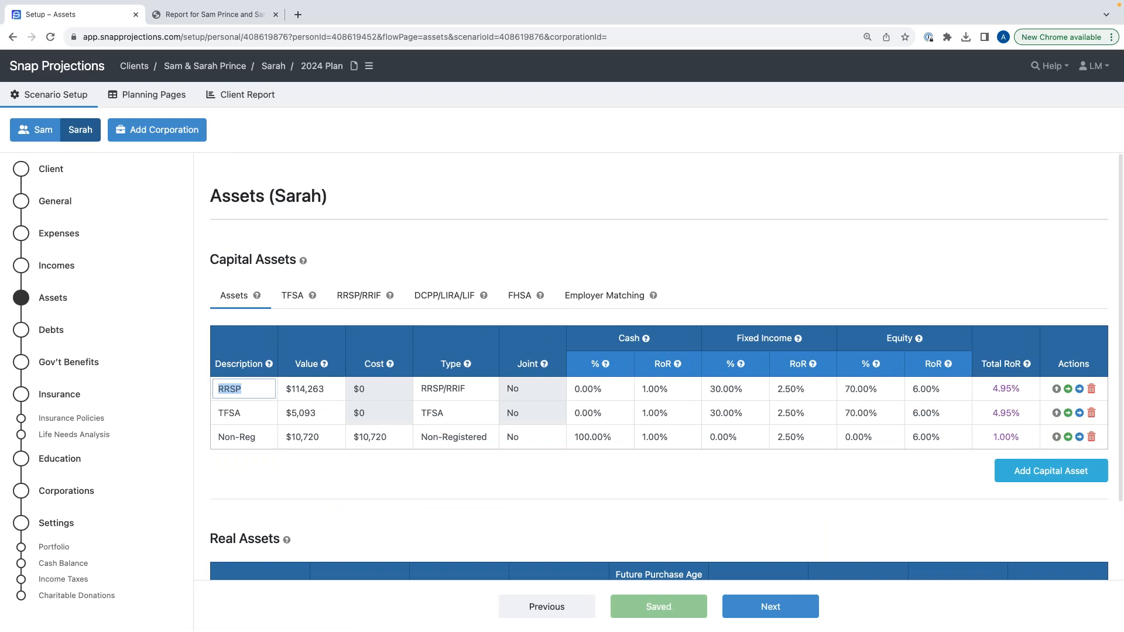
pyautogui.click(338, 386)
pyautogui.write('120000')
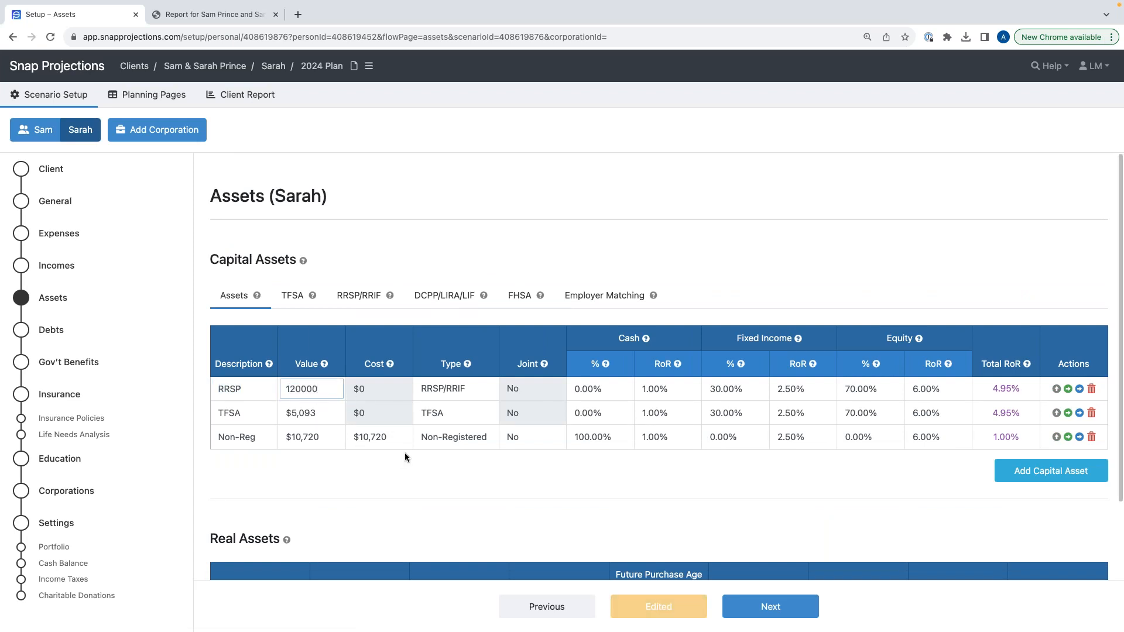
pyautogui.click(297, 448)
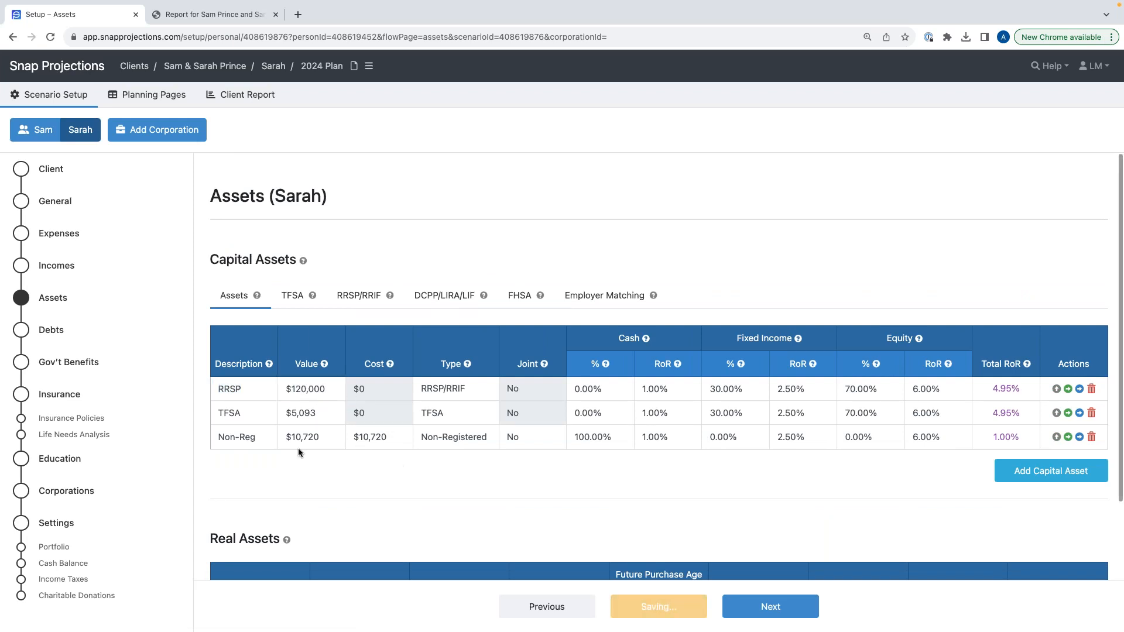
pyautogui.click(333, 413)
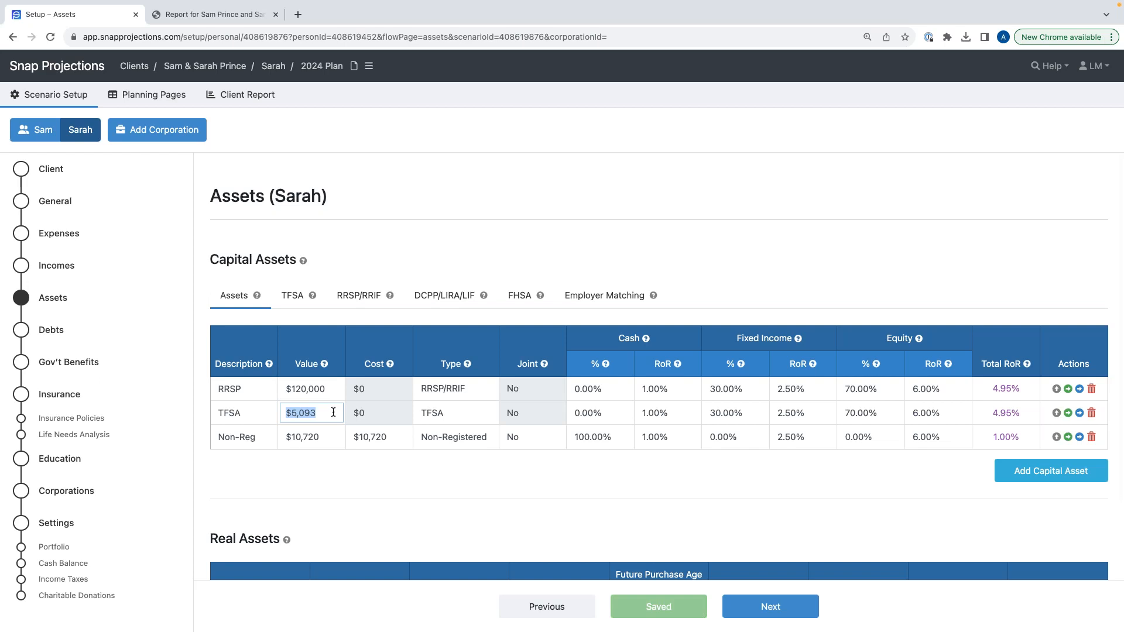
pyautogui.write('90000')
pyautogui.click(333, 459)
# Step: Set both the value and the cost of the spouse's Non-Reg asset to $5,000
pyautogui.click(330, 438)
pyautogui.write('5000')
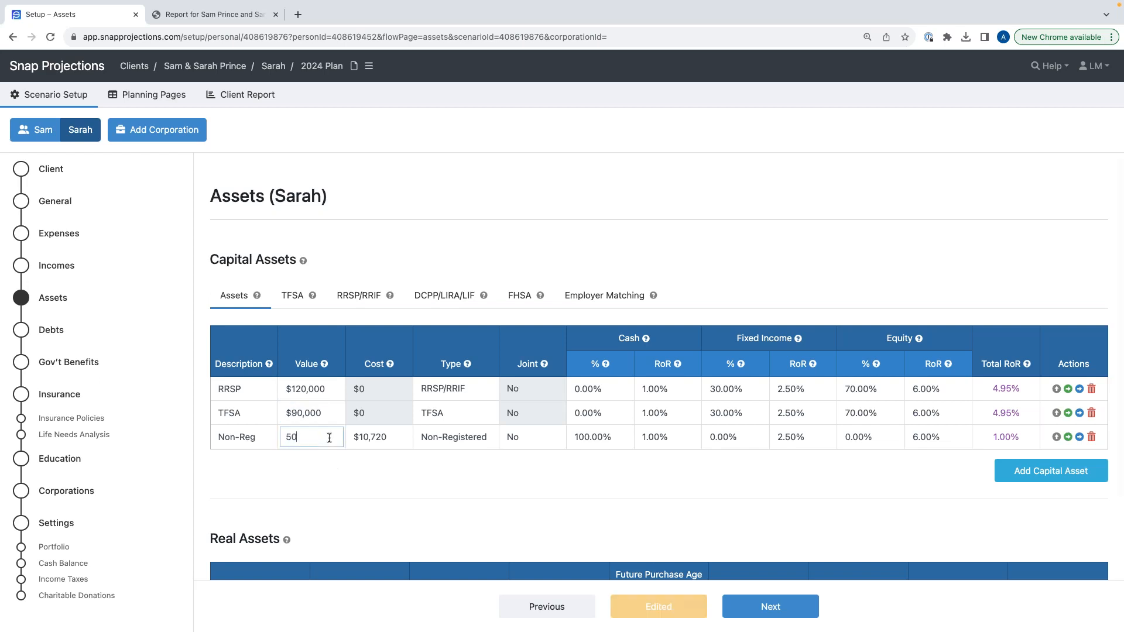
pyautogui.click(403, 438)
pyautogui.write('5000')
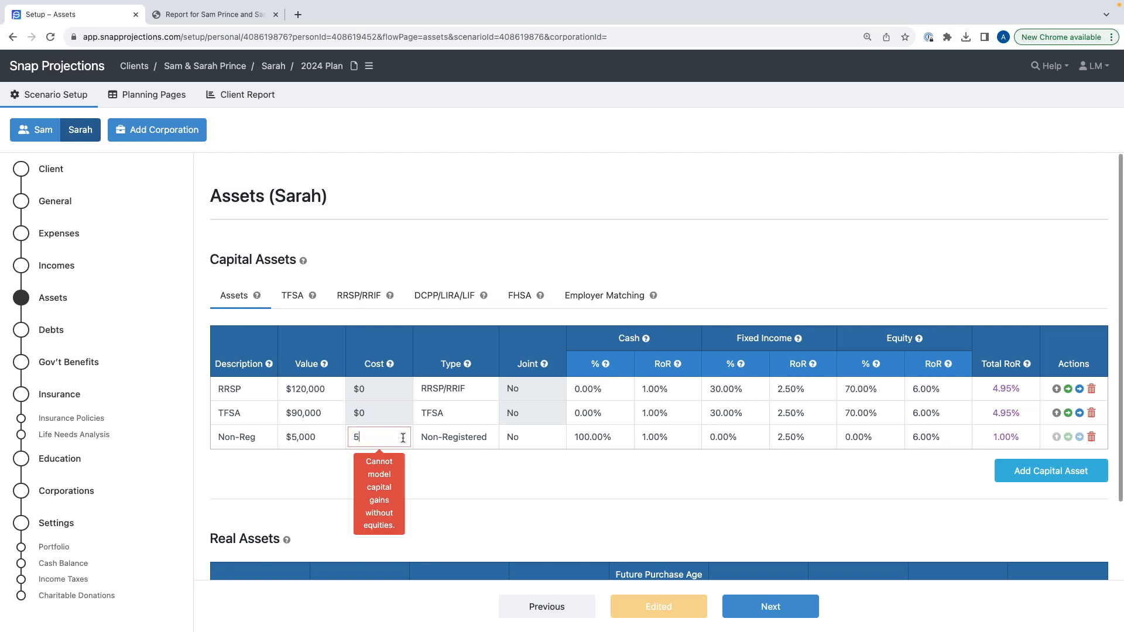
# Step: Set the asset mix of the spouse's RRSP and TFSA to 40% fixed income and 60% equity
pyautogui.click(749, 387)
pyautogui.write('40')
pyautogui.click(889, 388)
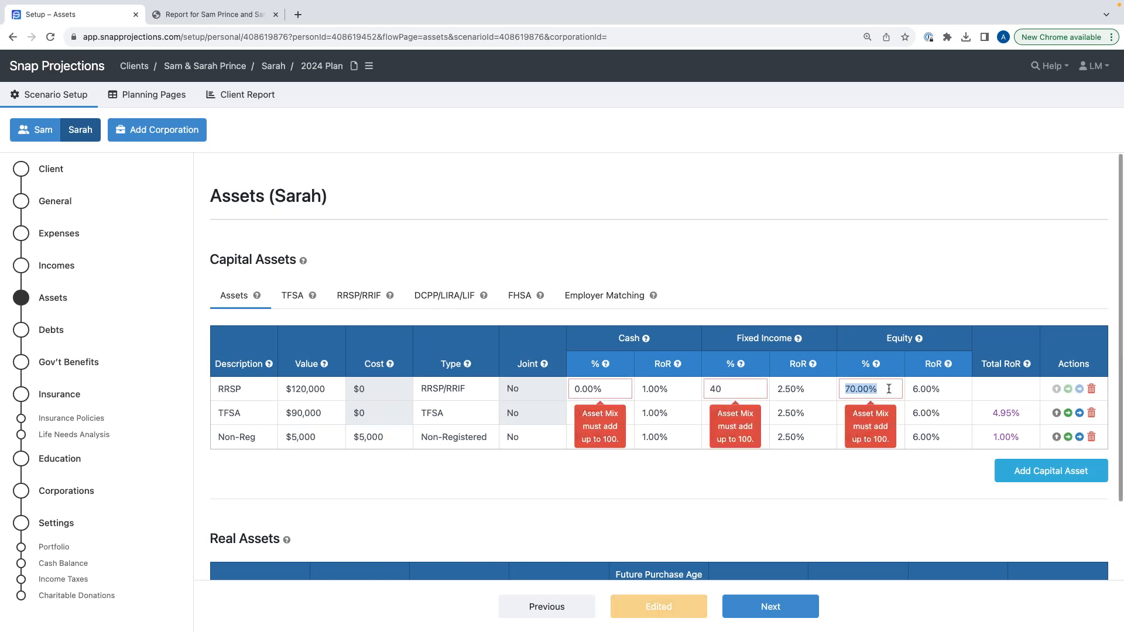
pyautogui.write('60')
pyautogui.click(734, 413)
pyautogui.write('40')
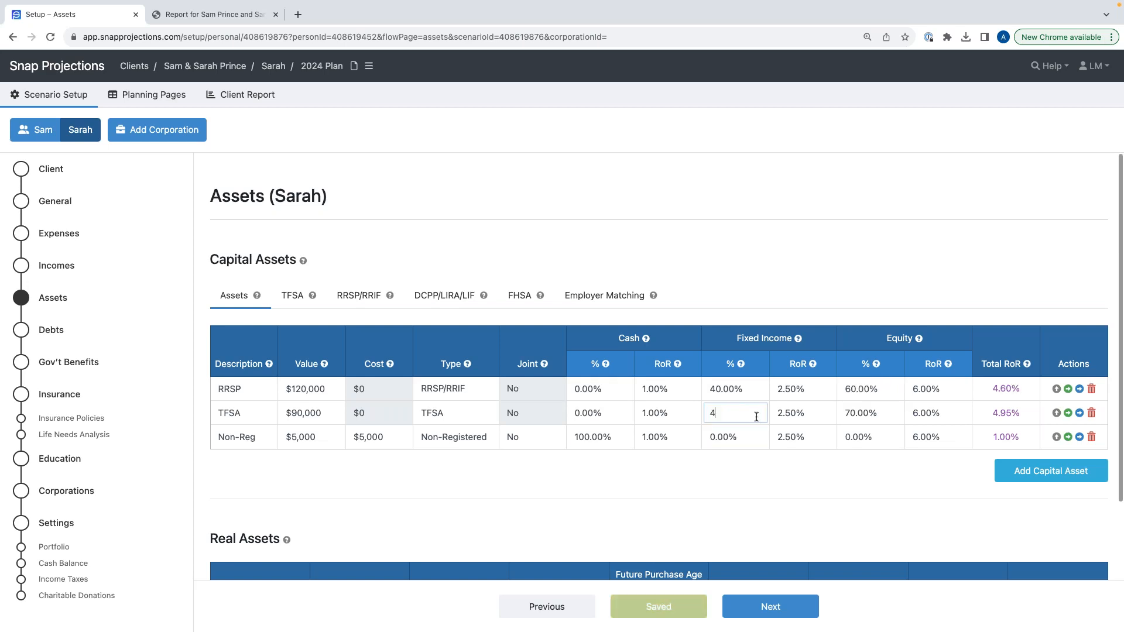
pyautogui.click(885, 416)
pyautogui.write('60')
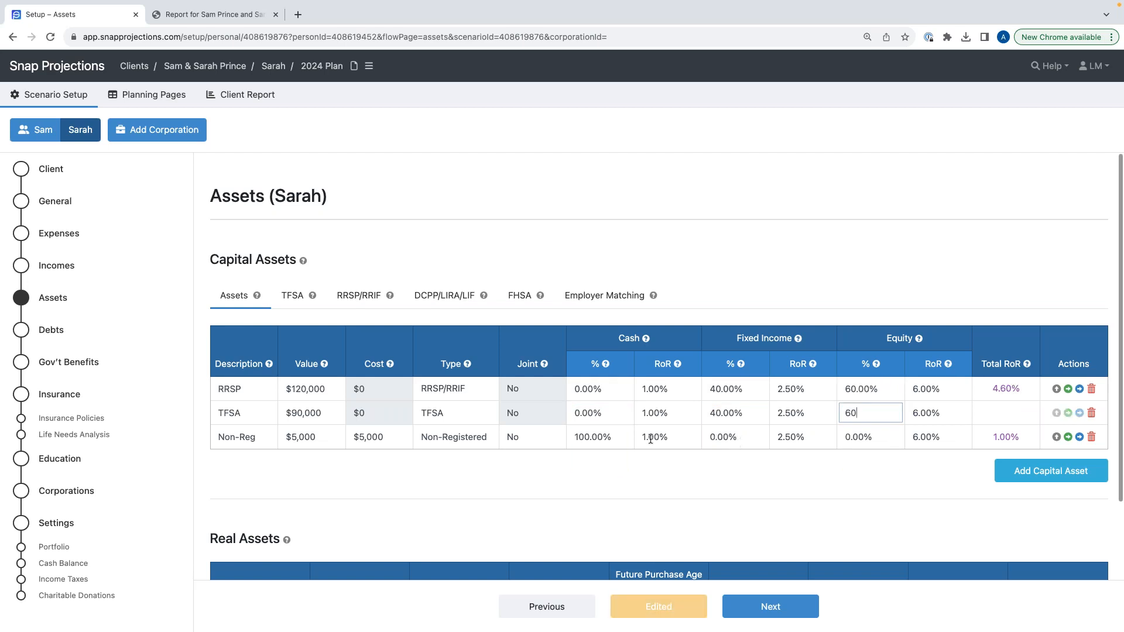
# Step: Set the spouse's Non-Reg asset mix to 0% cash, 40% fixed income and 60% equity
pyautogui.click(628, 438)
pyautogui.write('0.00')
pyautogui.click(763, 438)
pyautogui.write('40')
pyautogui.click(880, 438)
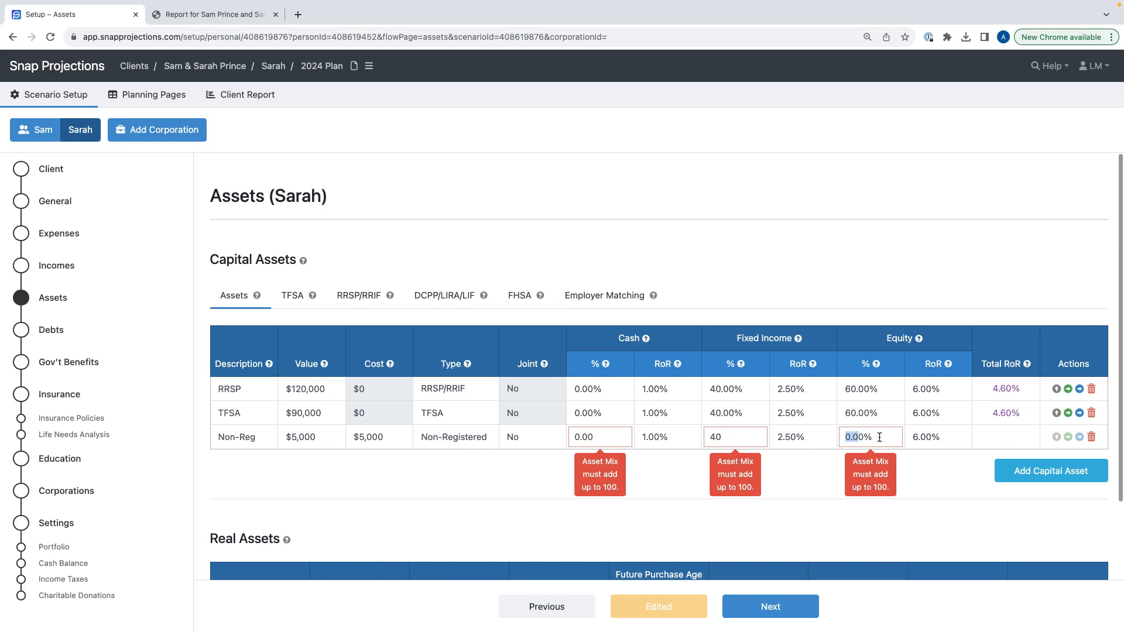
pyautogui.write('60')
pyautogui.click(823, 475)
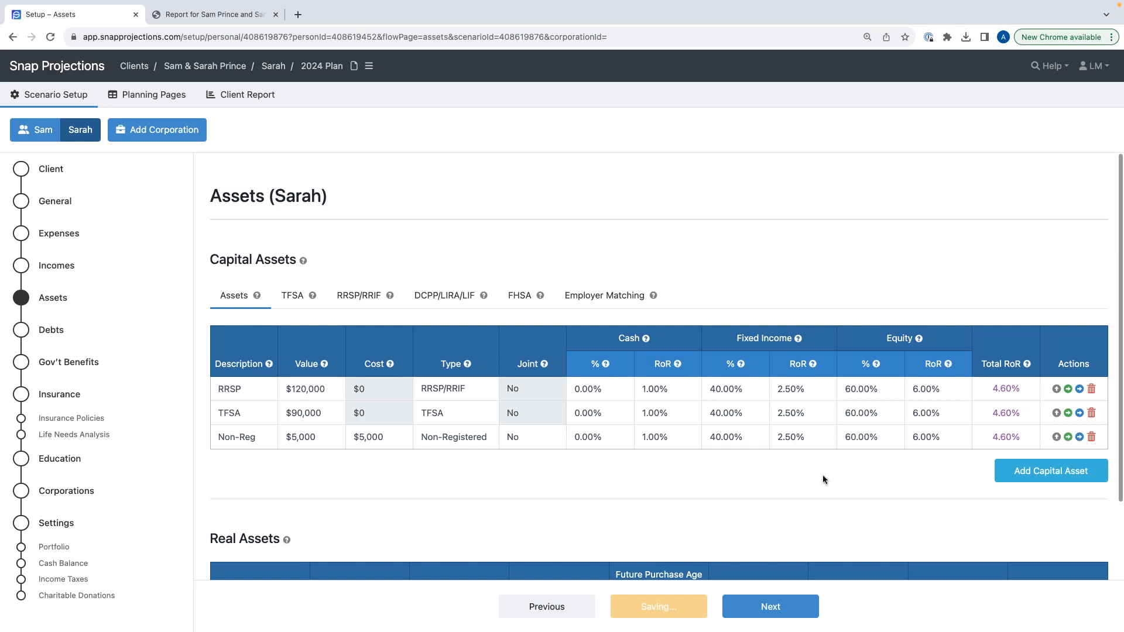
# Step: Check the House entry in the spouse's real assets and look over the spouse's FHSA settings
pyautogui.scroll(-1, 651, 498)
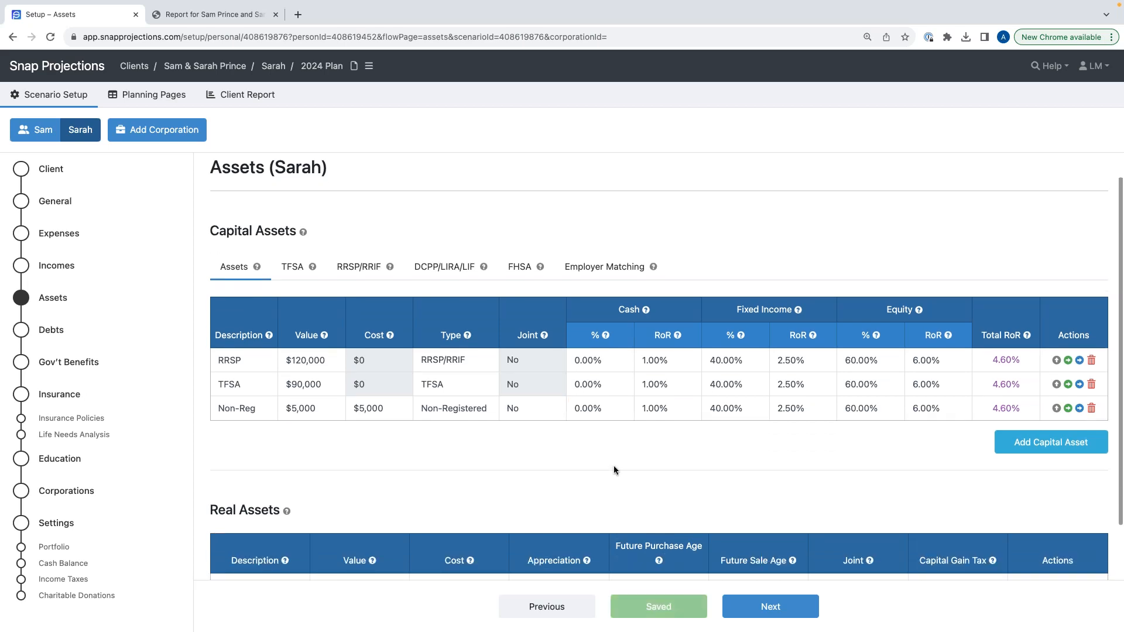
pyautogui.scroll(-2, 593, 457)
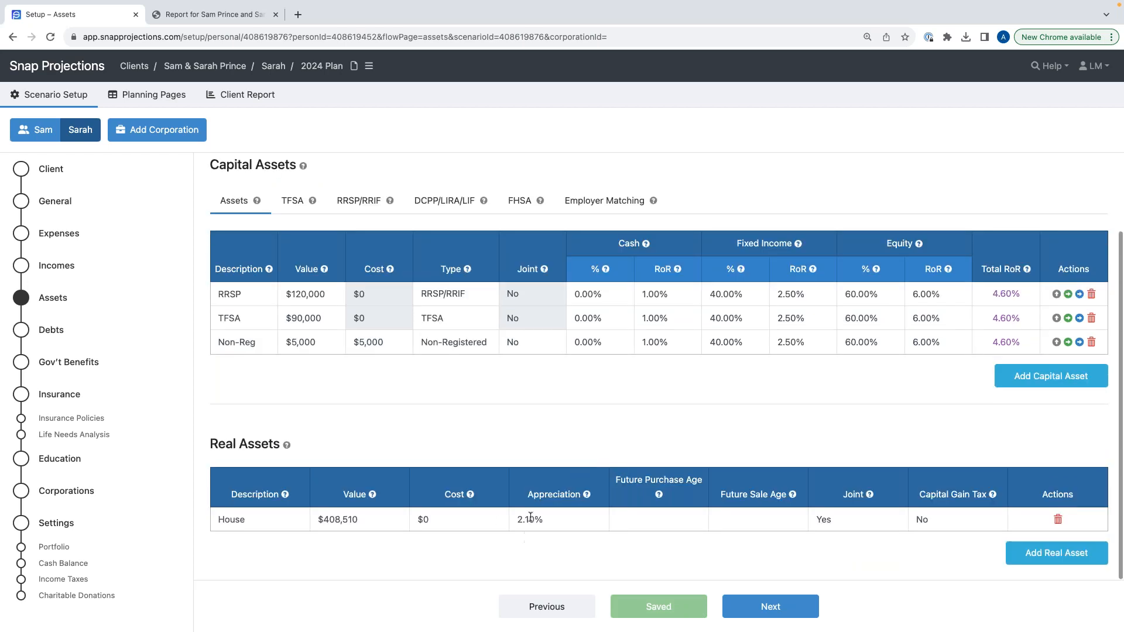
pyautogui.scroll(3, 553, 435)
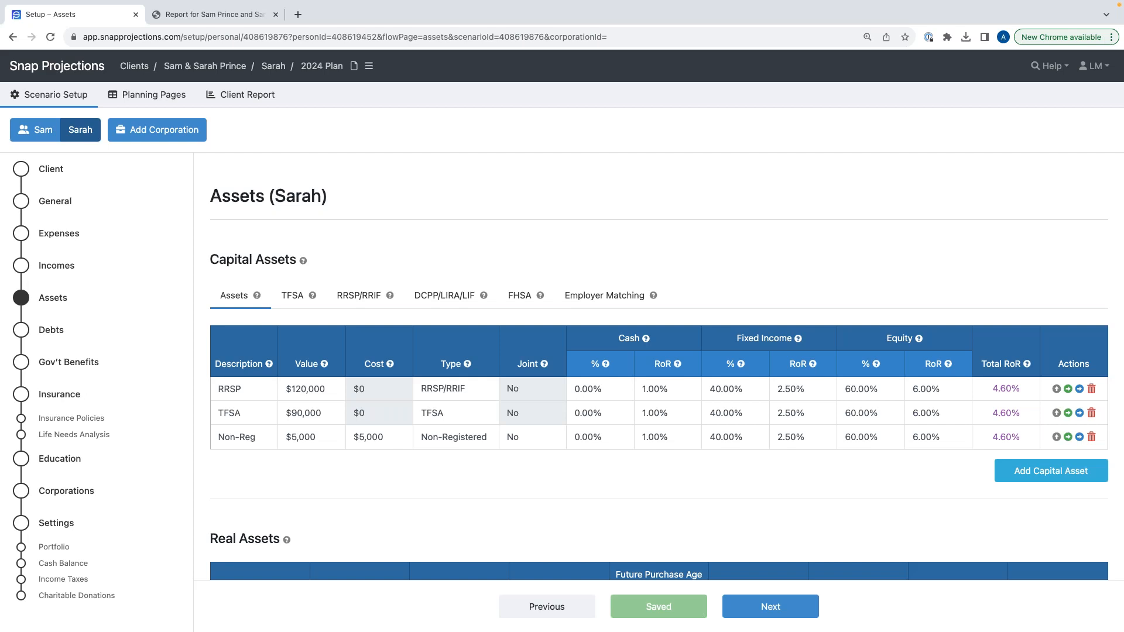
pyautogui.click(515, 296)
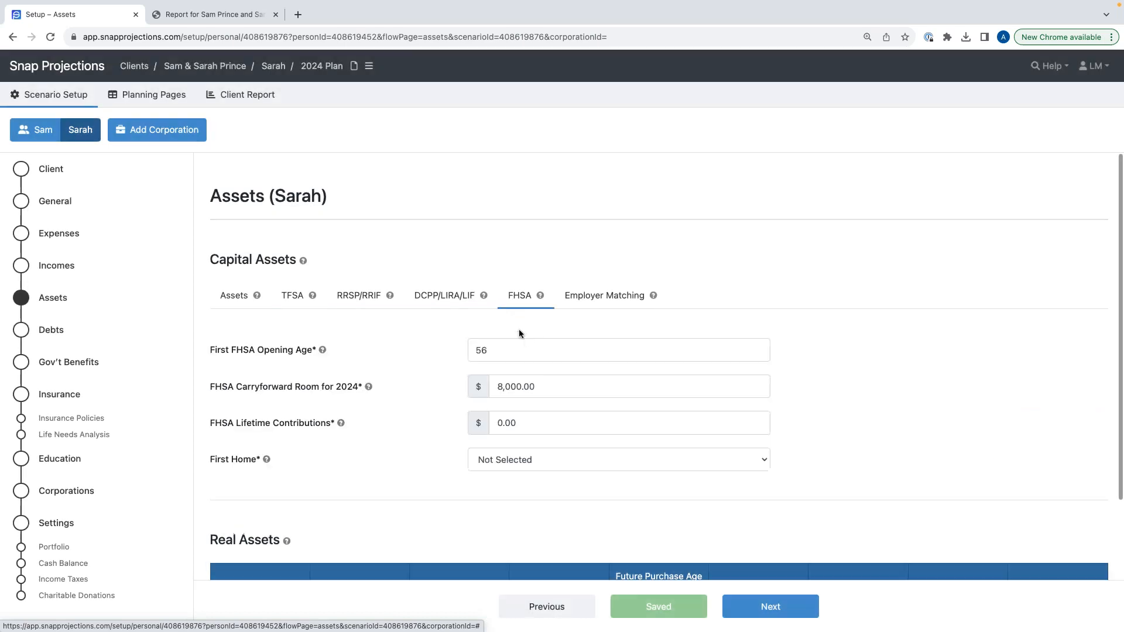
pyautogui.click(240, 297)
pyautogui.scroll(-1, 668, 472)
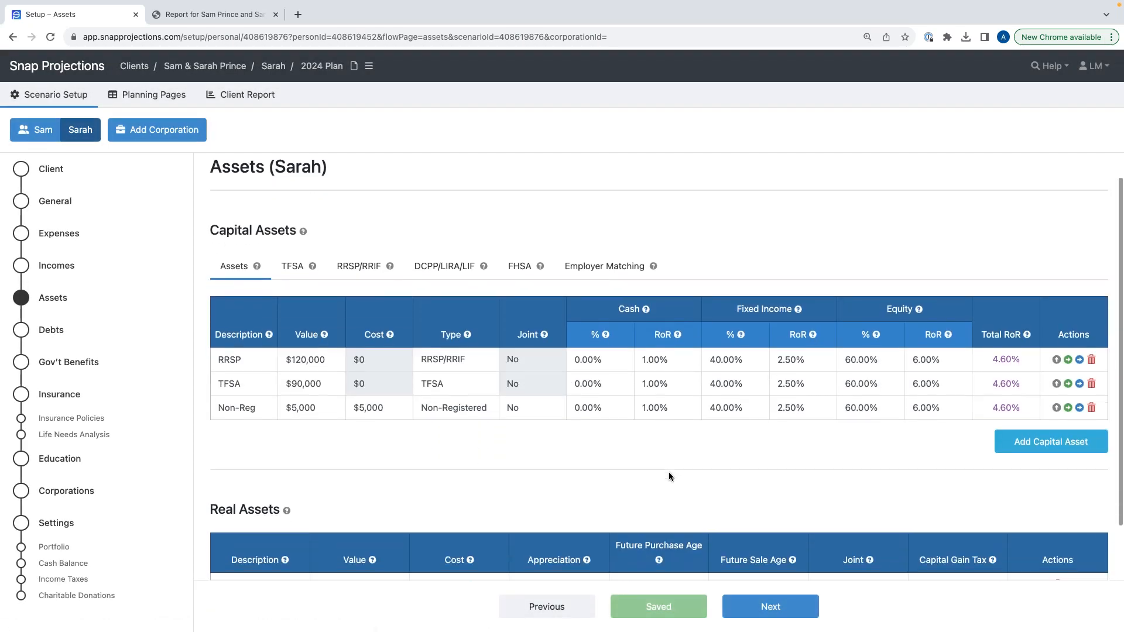
pyautogui.scroll(-2, 672, 480)
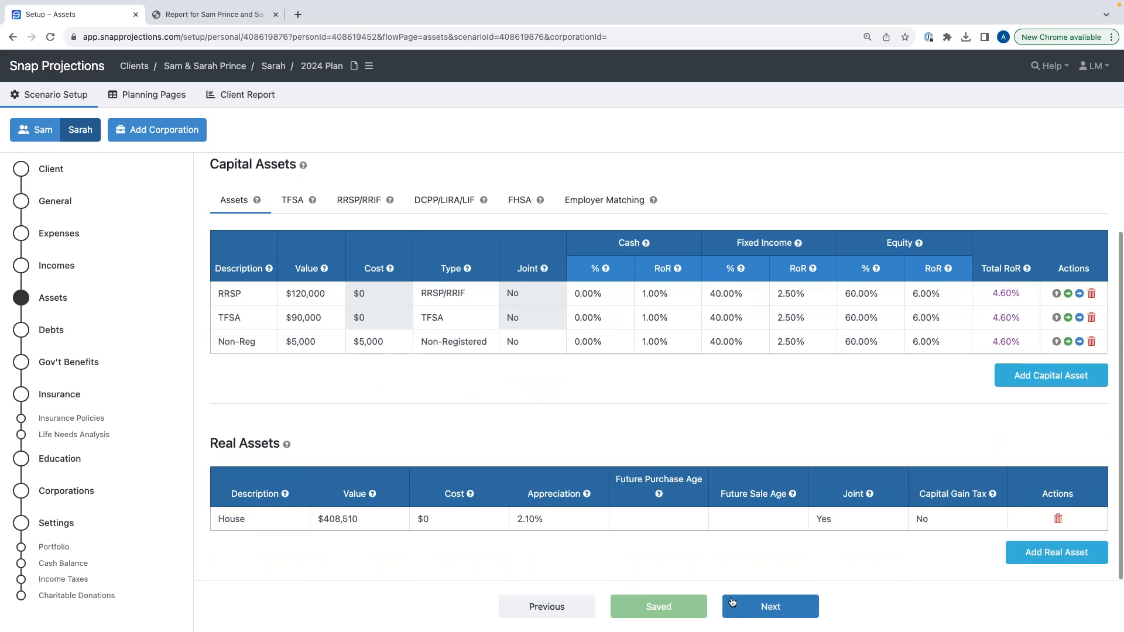
# Step: Go on to the spouse's Debts page and set the mortgage interest rate to 5.5%
pyautogui.click(748, 605)
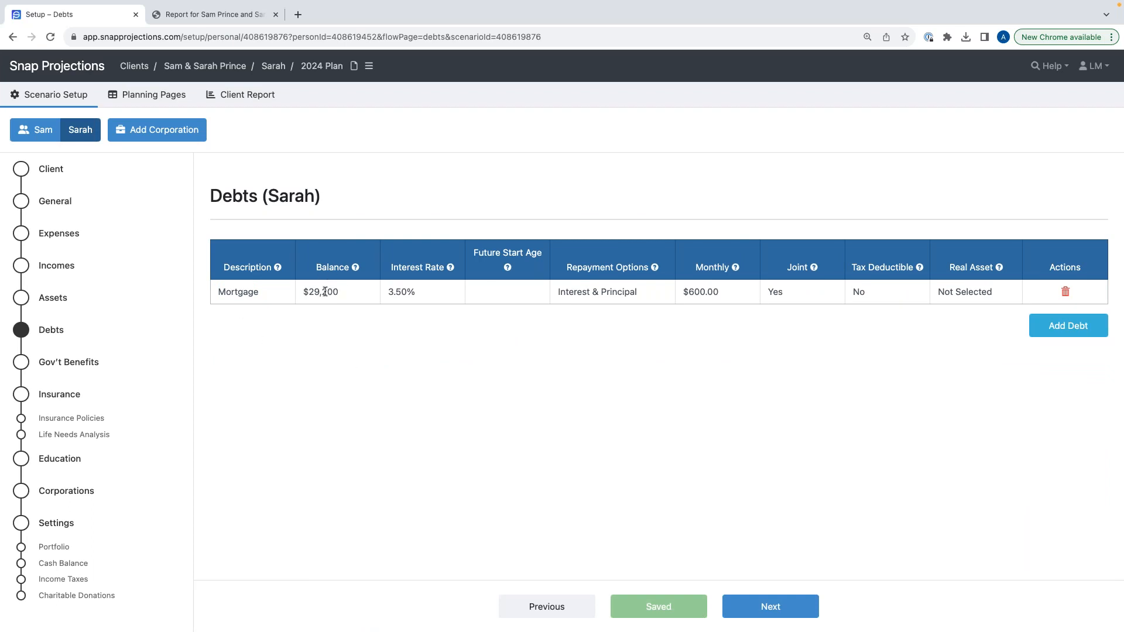
pyautogui.click(423, 294)
pyautogui.write('5.5')
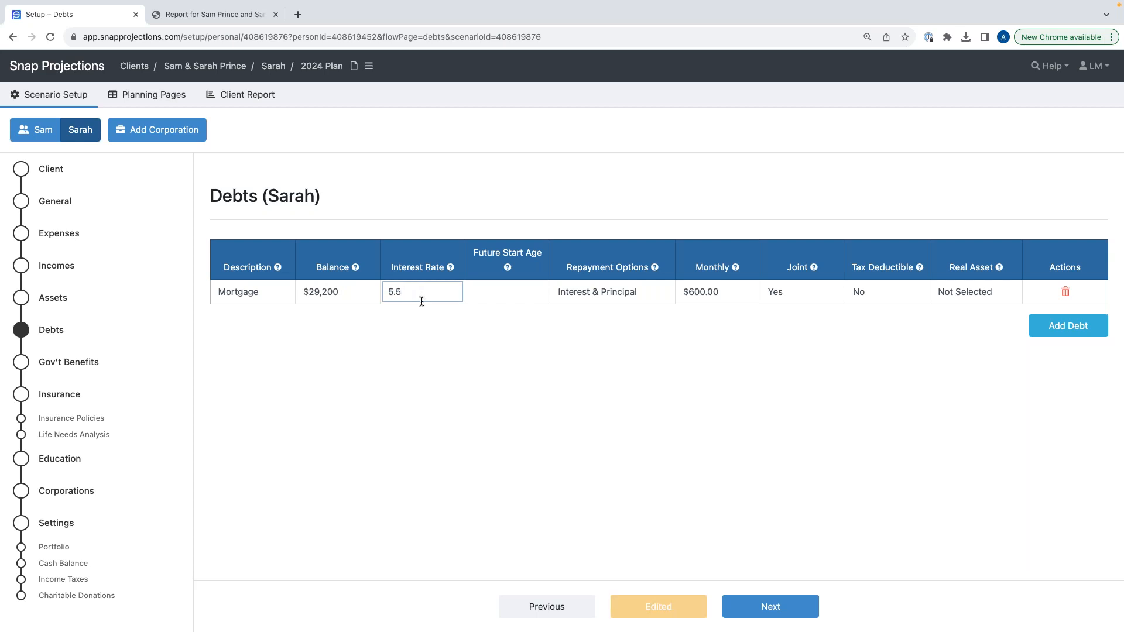
pyautogui.click(426, 342)
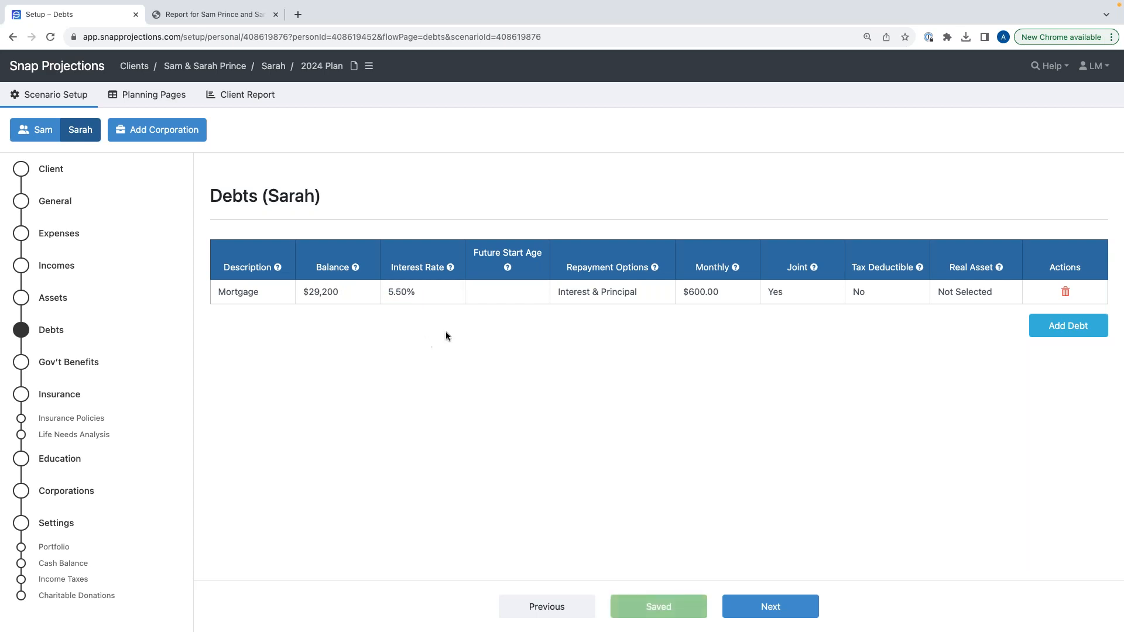
# Step: Set the mortgage's monthly payment to $1,000 and link the debt to the House real asset
pyautogui.click(717, 292)
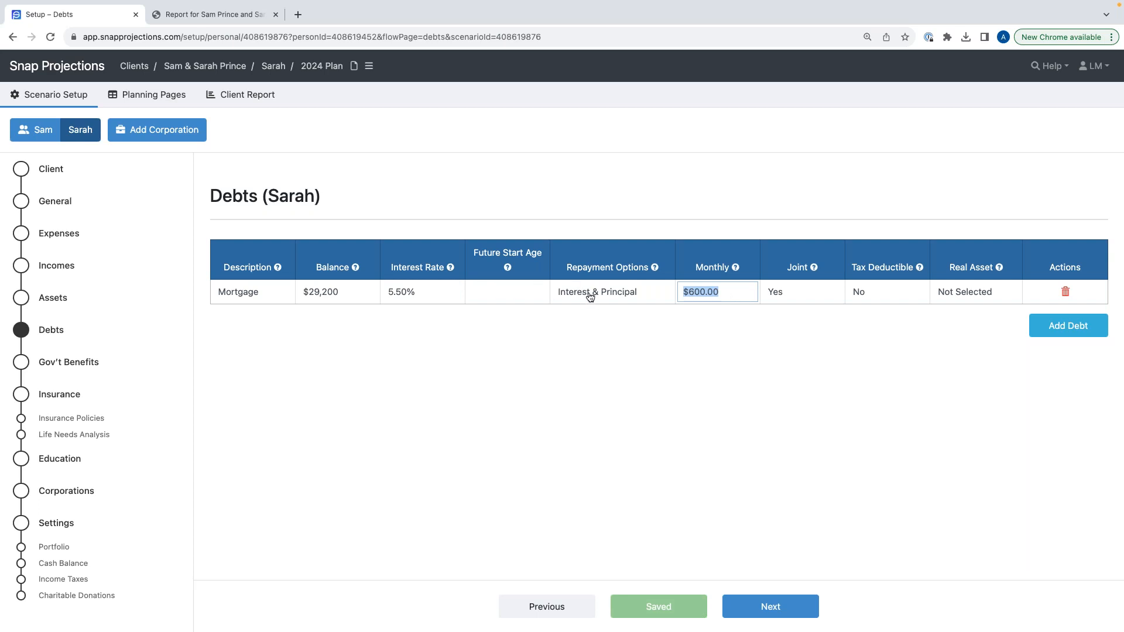
pyautogui.moveTo(727, 293); pyautogui.dragTo(675, 292)
pyautogui.write('1000')
pyautogui.click(765, 335)
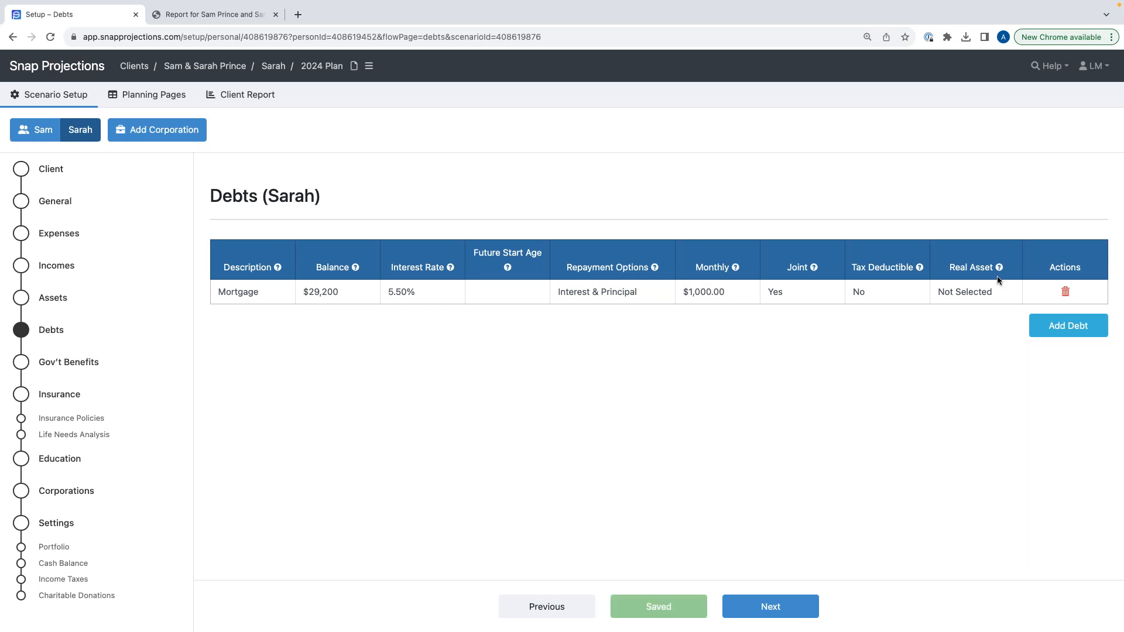
pyautogui.click(988, 291)
pyautogui.click(972, 305)
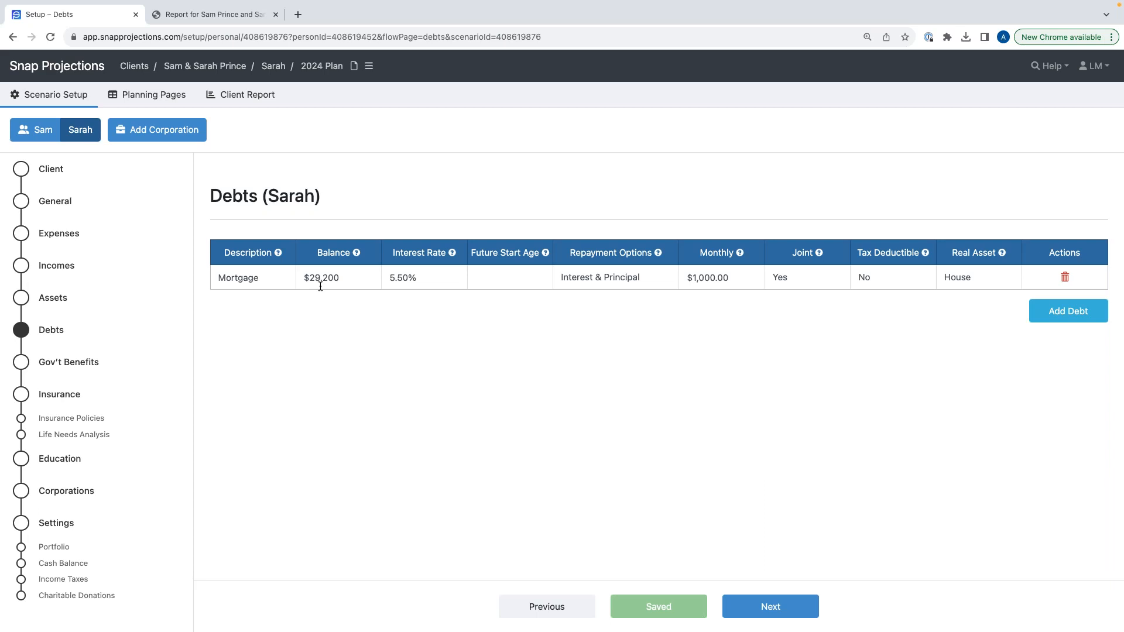
# Step: Go on to the spouse's Gov't Benefits page and review the CPP and OAS start ages, annual pensions, percentages of maximum and indexing rates
pyautogui.click(784, 610)
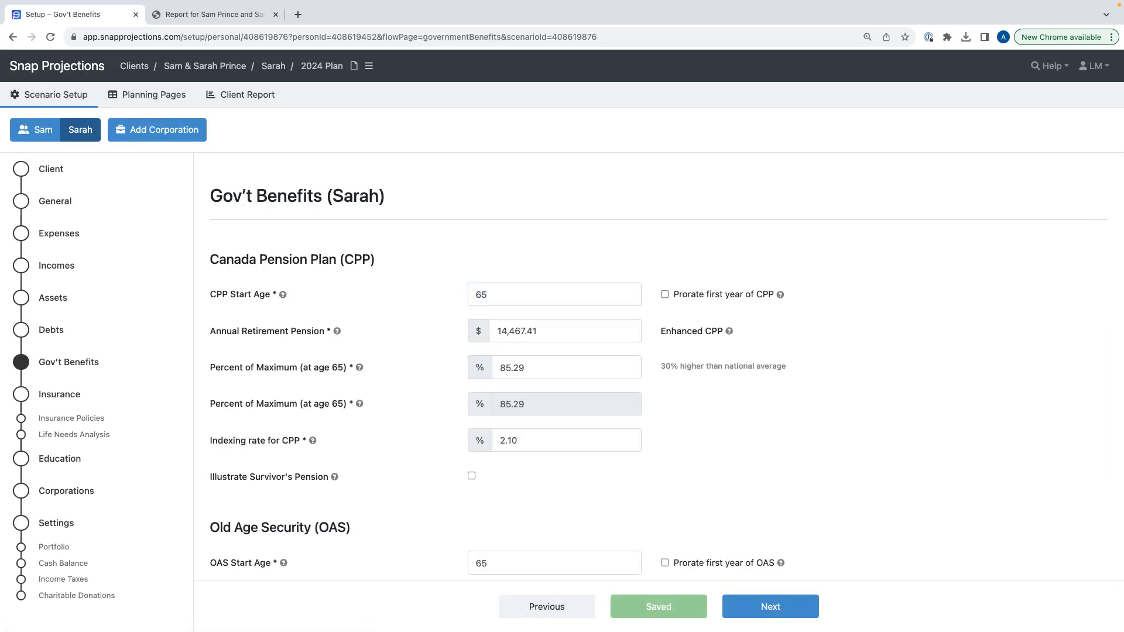
pyautogui.scroll(-1, 595, 249)
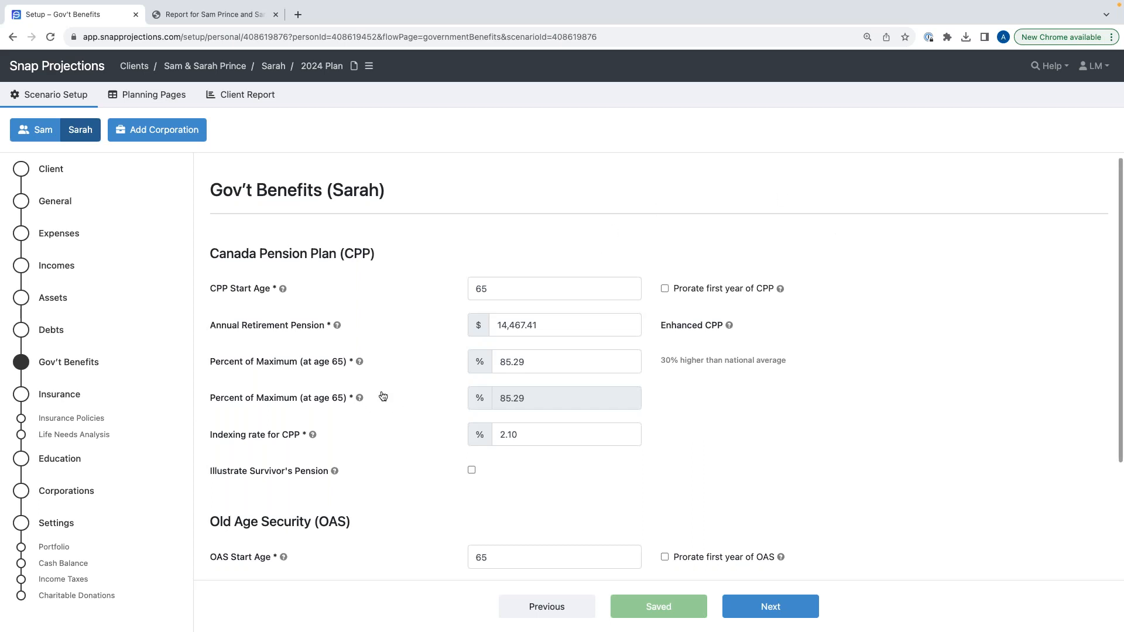
pyautogui.click(535, 362)
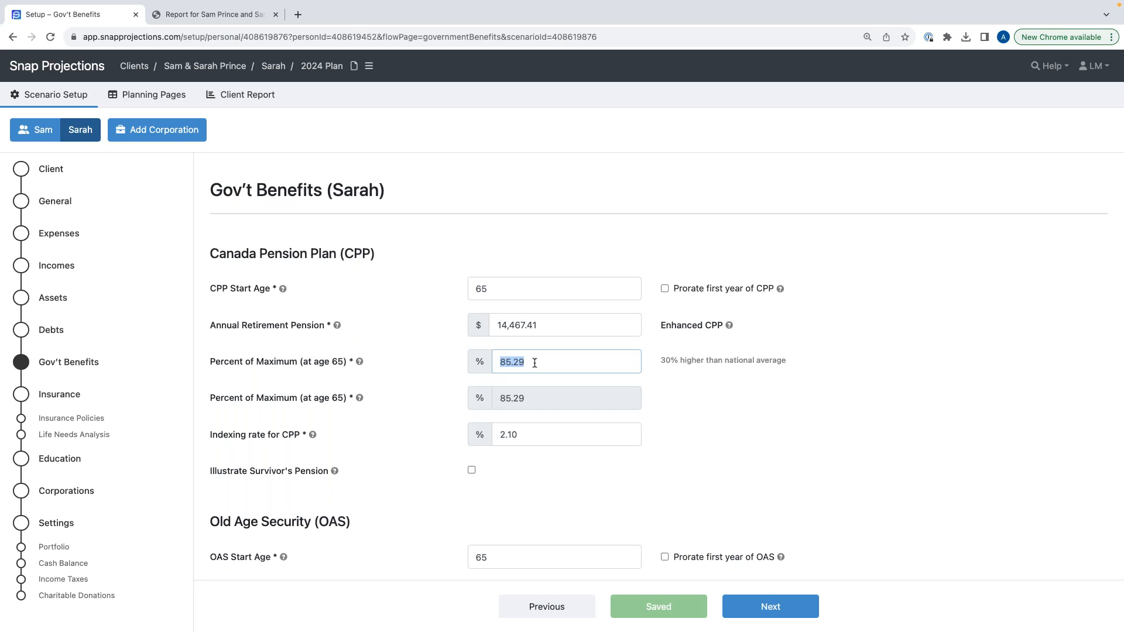
pyautogui.click(542, 324)
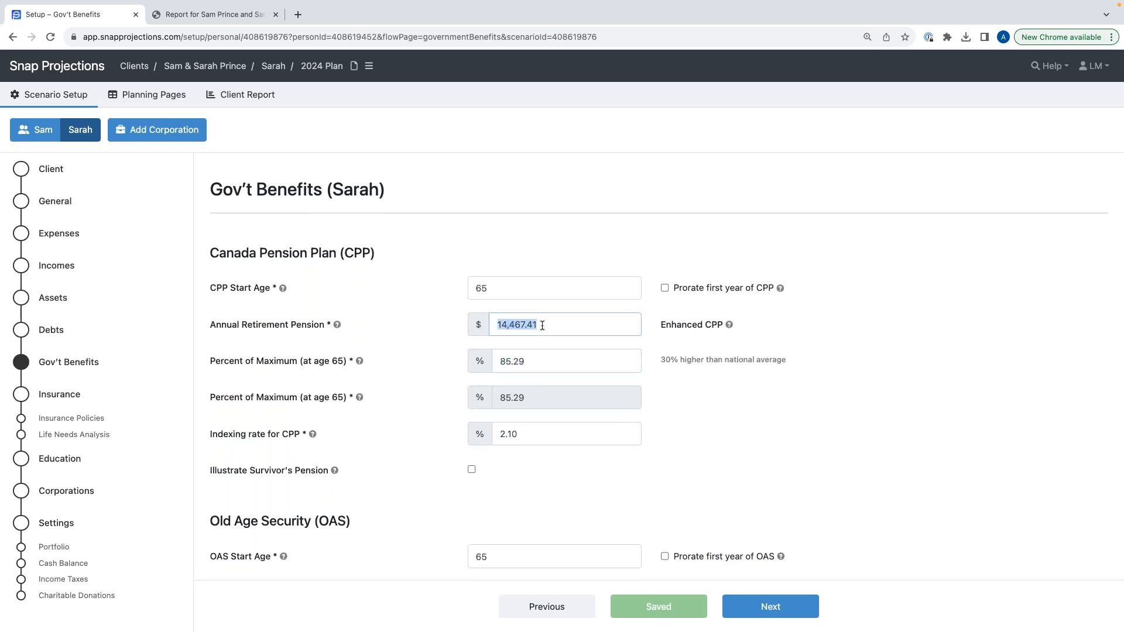
pyautogui.scroll(-3, 520, 350)
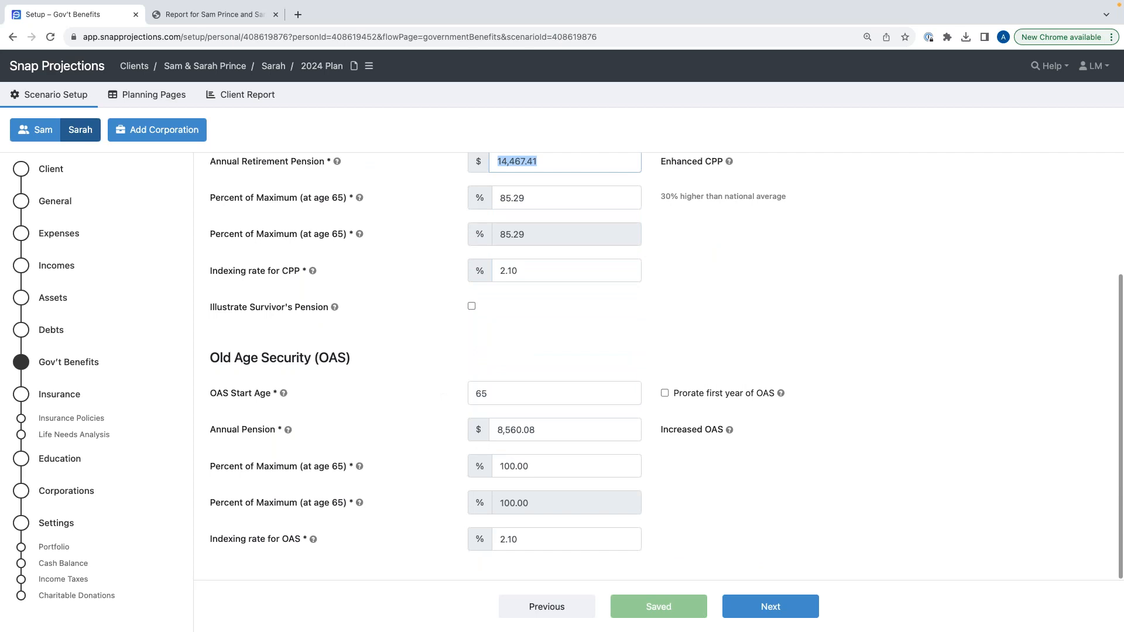
pyautogui.scroll(-1, 421, 423)
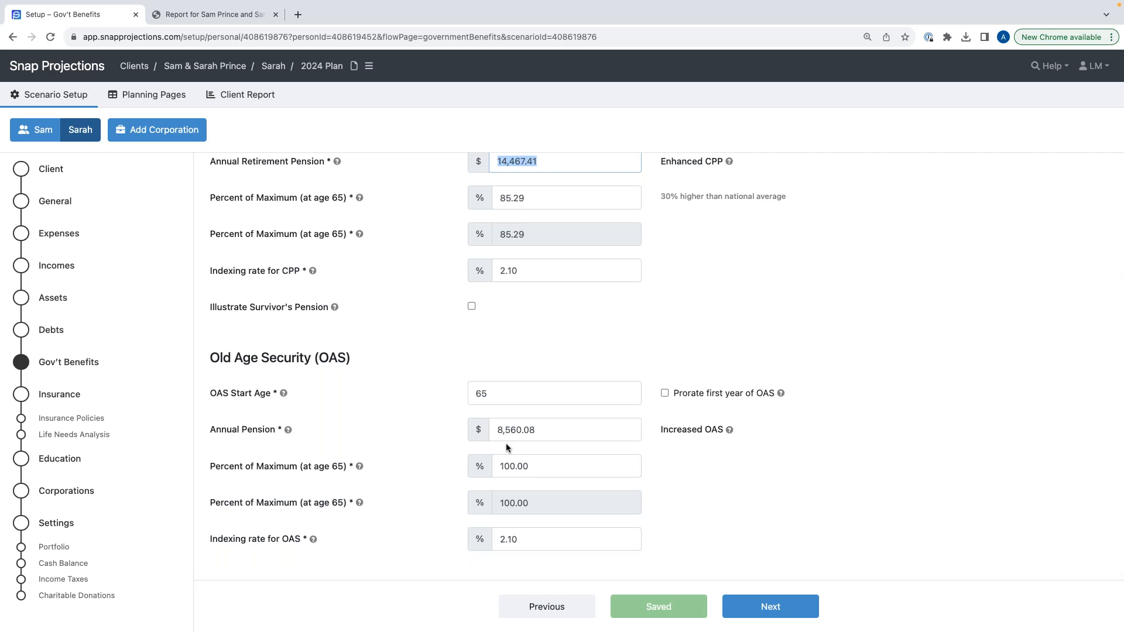
pyautogui.scroll(3, 505, 444)
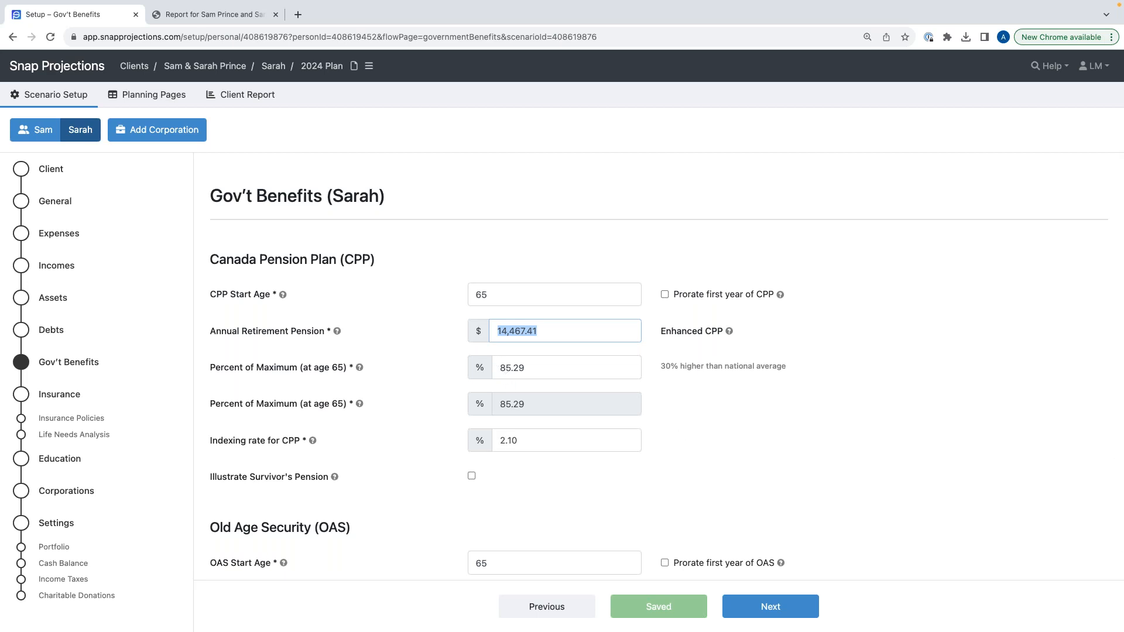
pyautogui.click(686, 401)
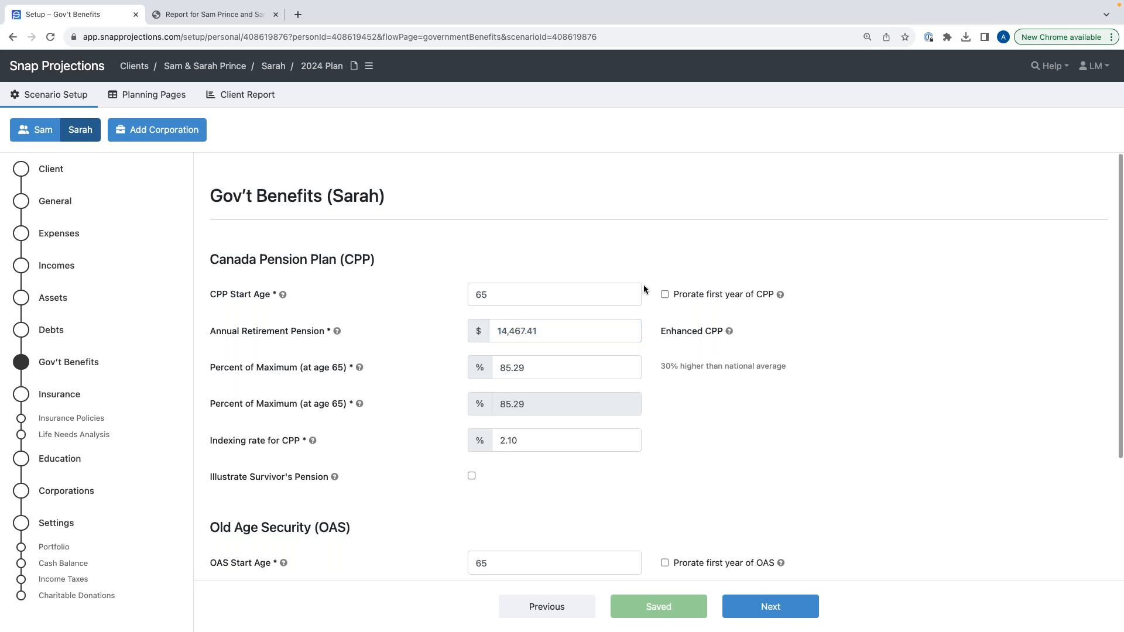
pyautogui.scroll(-2, 586, 316)
pyautogui.click(565, 286)
pyautogui.scroll(-2, 545, 444)
pyautogui.click(537, 489)
pyautogui.click(543, 396)
pyautogui.scroll(3, 620, 327)
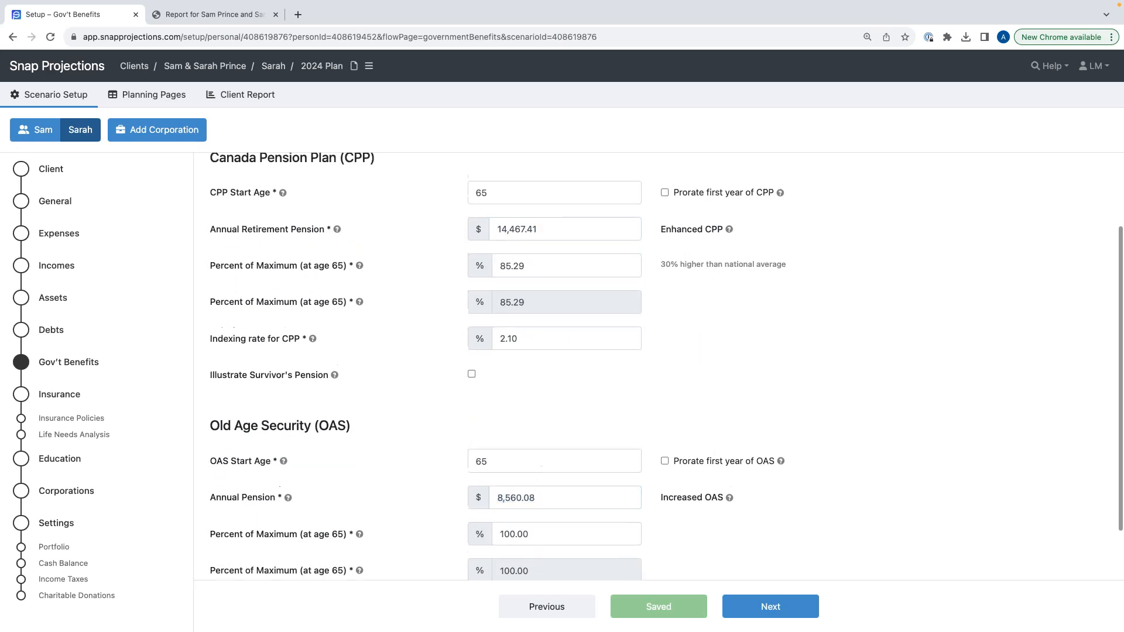
# Step: Prorate the first year of both CPP and OAS for the spouse and check the explanations of the two options
pyautogui.click(664, 294)
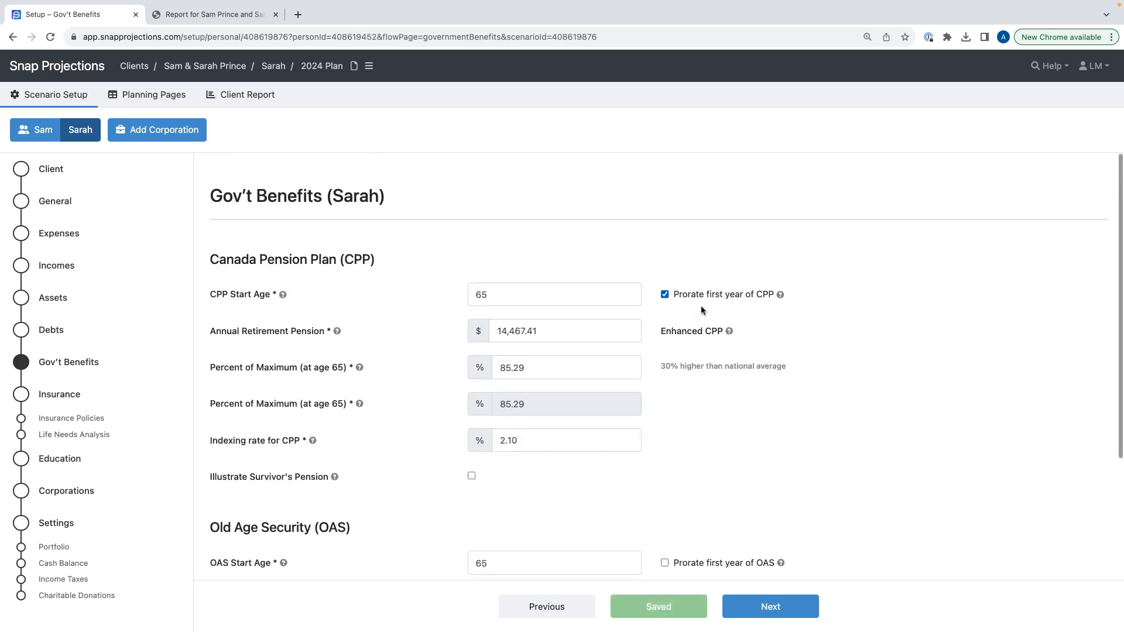
pyautogui.scroll(-2, 702, 304)
pyautogui.scroll(-1, 667, 409)
pyautogui.click(664, 392)
pyautogui.moveTo(781, 395)
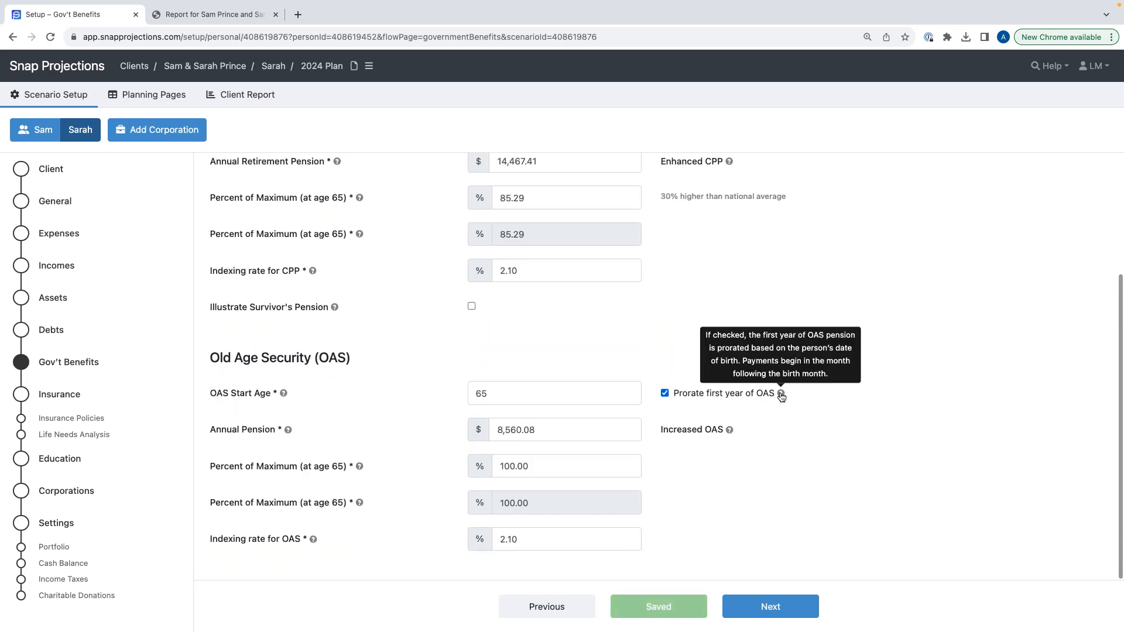
pyautogui.scroll(2, 808, 199)
pyautogui.moveTo(779, 236)
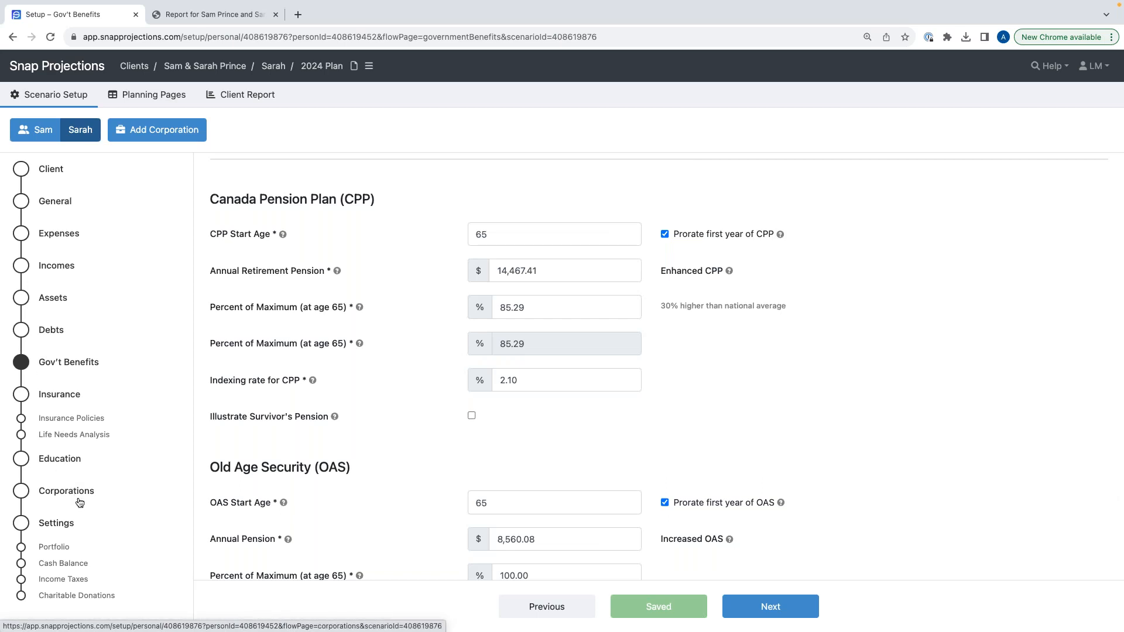
# Step: Examine the couple's combined projection on the planning pages, checking net cash flow and cash balance through 2062
pyautogui.click(144, 97)
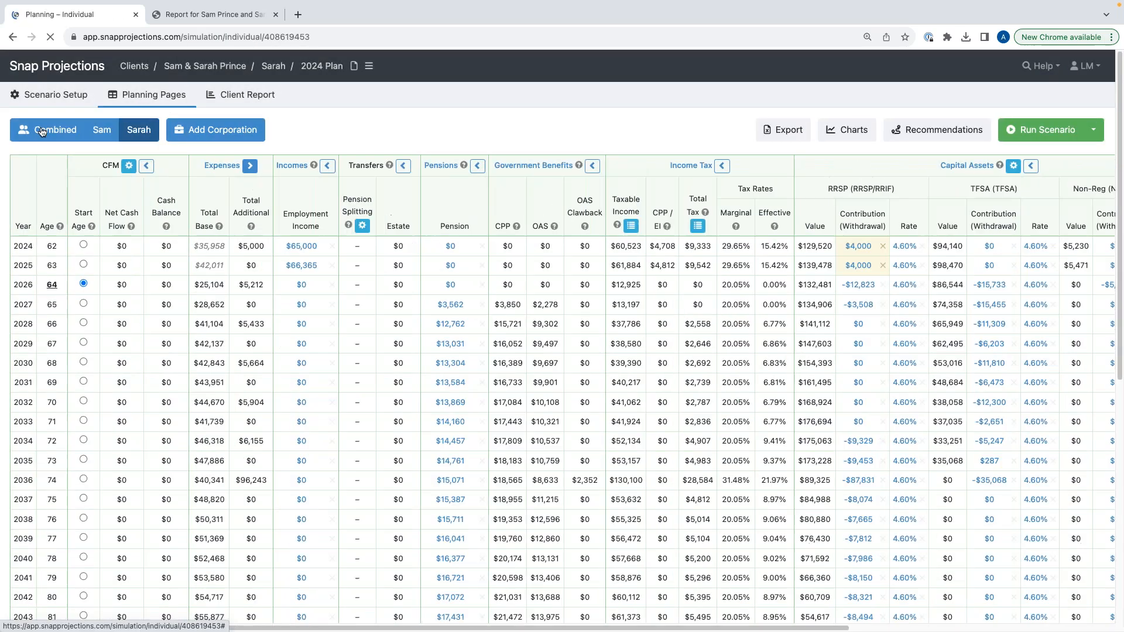
pyautogui.click(39, 127)
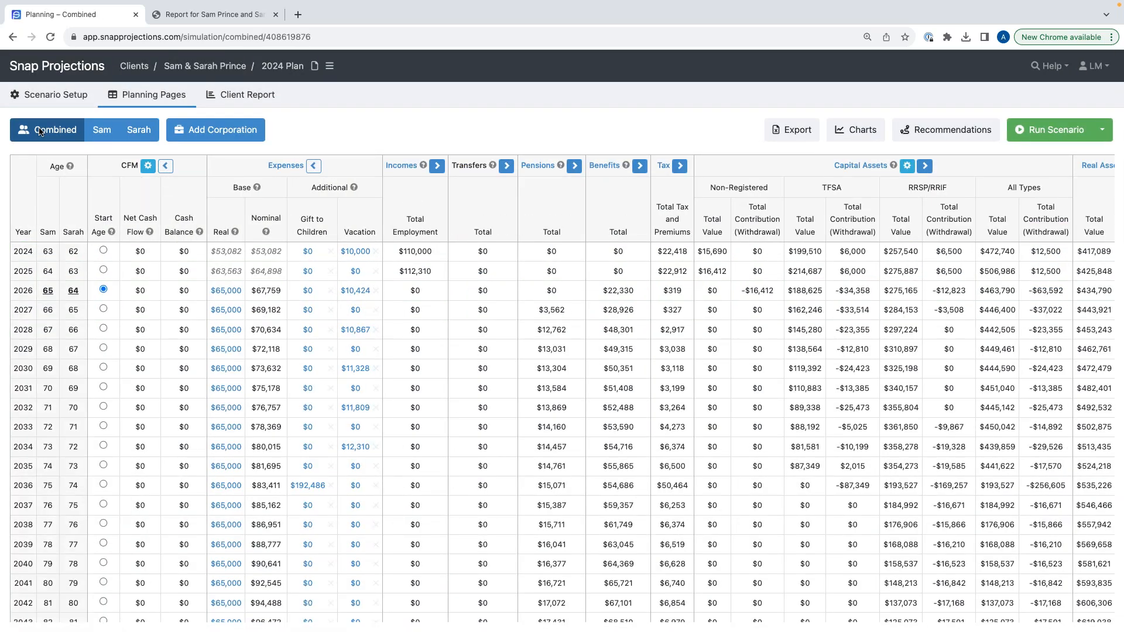
pyautogui.scroll(-3, 356, 394)
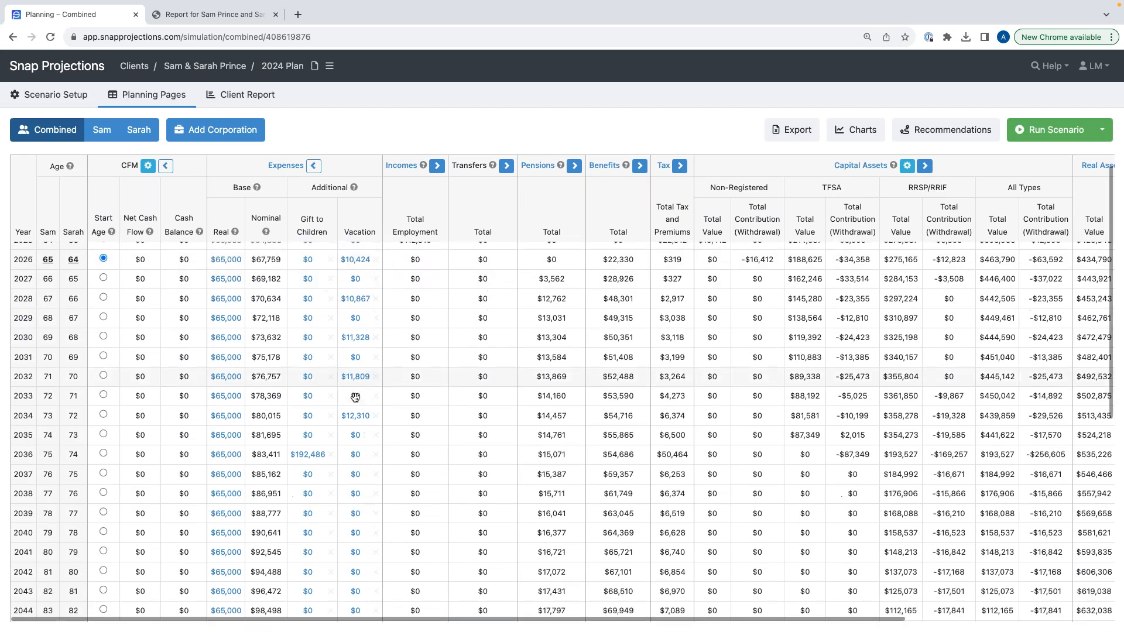
pyautogui.scroll(-5, 356, 394)
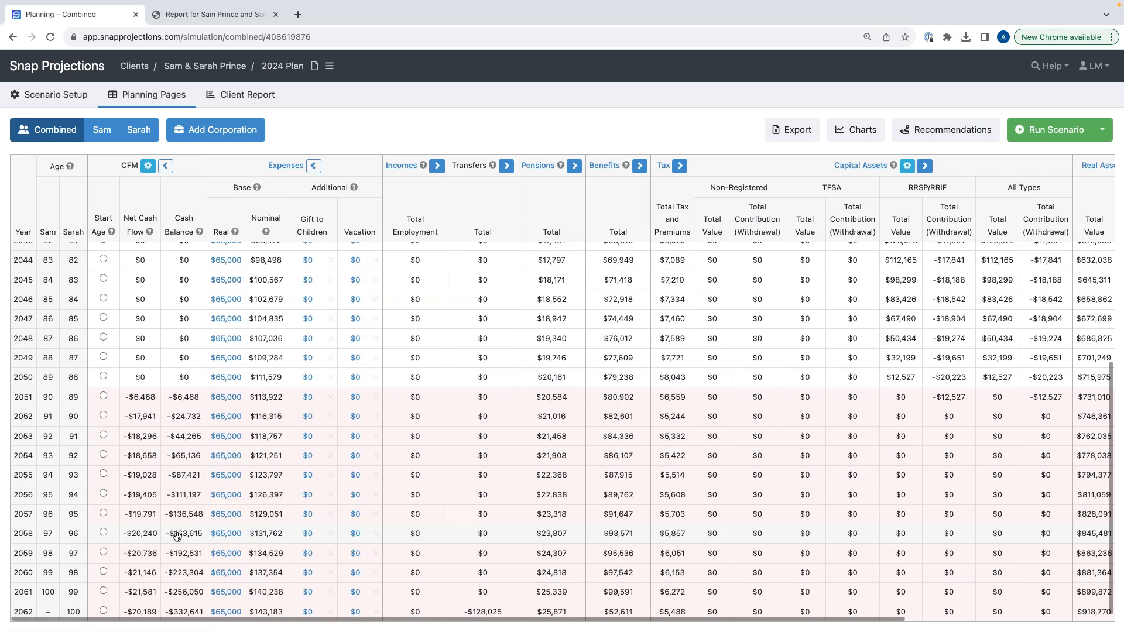
pyautogui.scroll(5, 197, 518)
pyautogui.scroll(3, 197, 514)
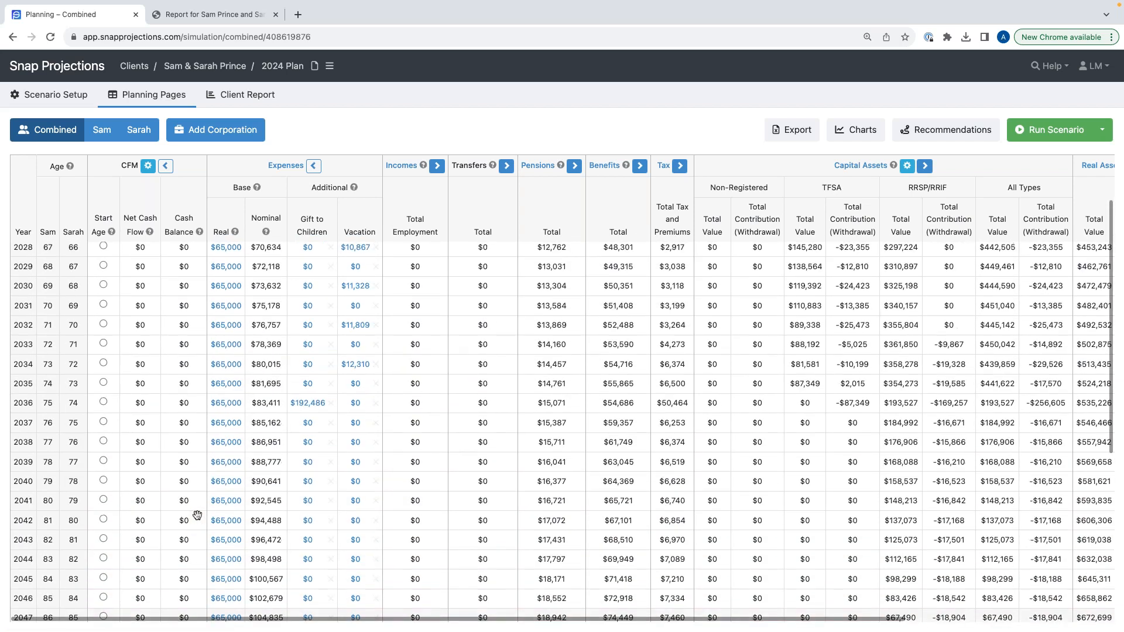
pyautogui.scroll(-8, 38, 408)
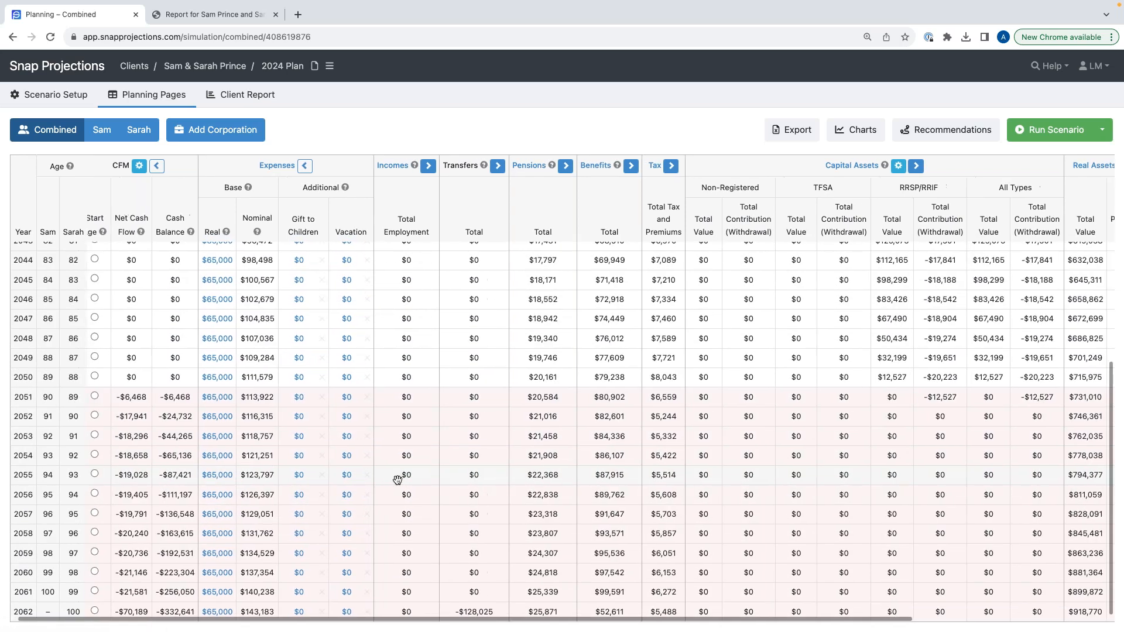
pyautogui.scroll(5, 407, 423)
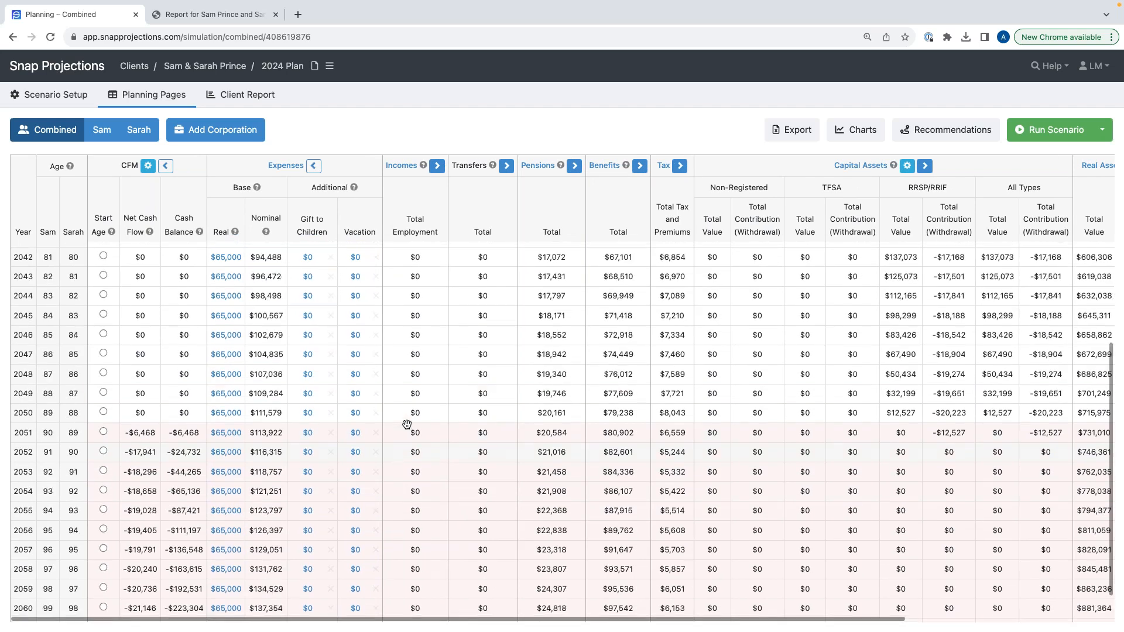
pyautogui.scroll(3, 407, 423)
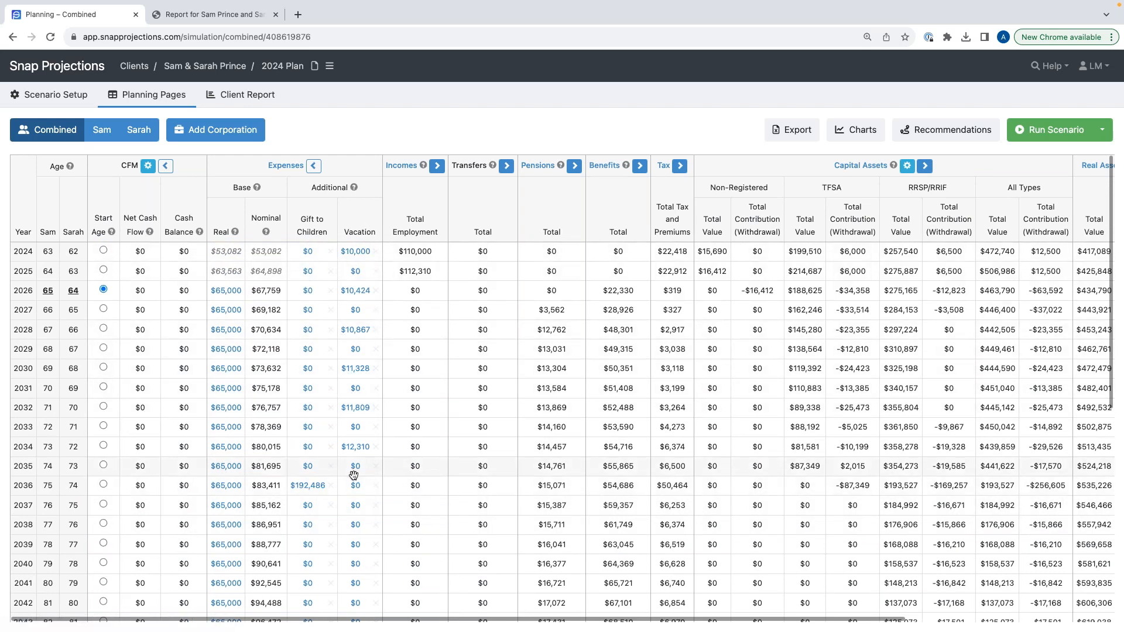
# Step: Expand the Incomes, Pensions, Benefits and Capital Assets groups in the combined projection to show their individual columns
pyautogui.click(436, 167)
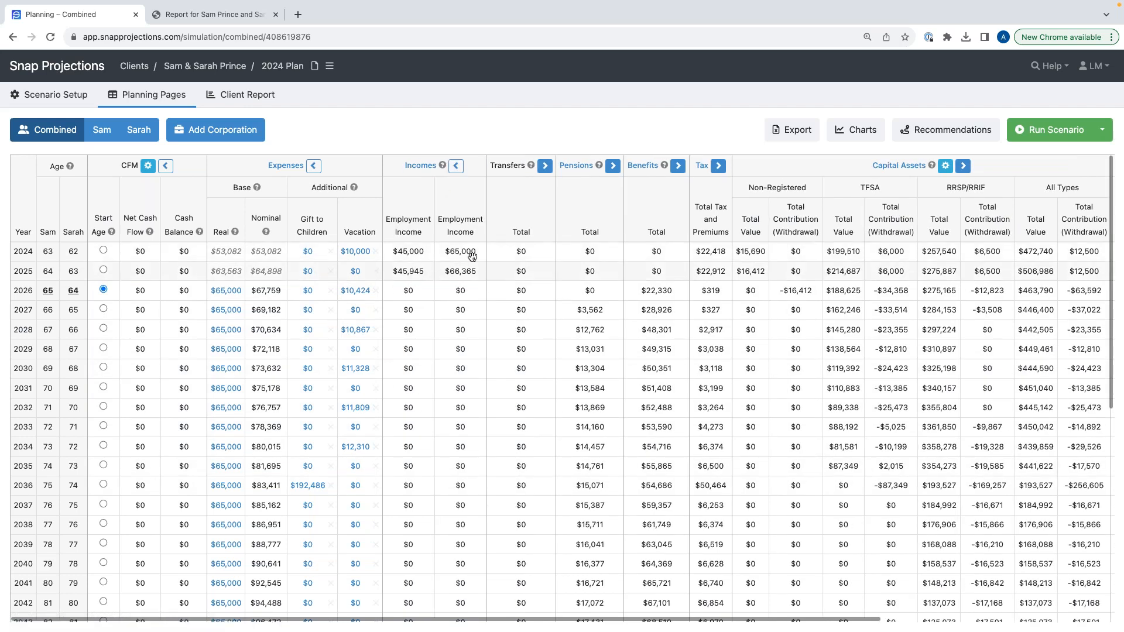
pyautogui.click(613, 166)
pyautogui.click(678, 165)
pyautogui.hscroll(5, 717, 295)
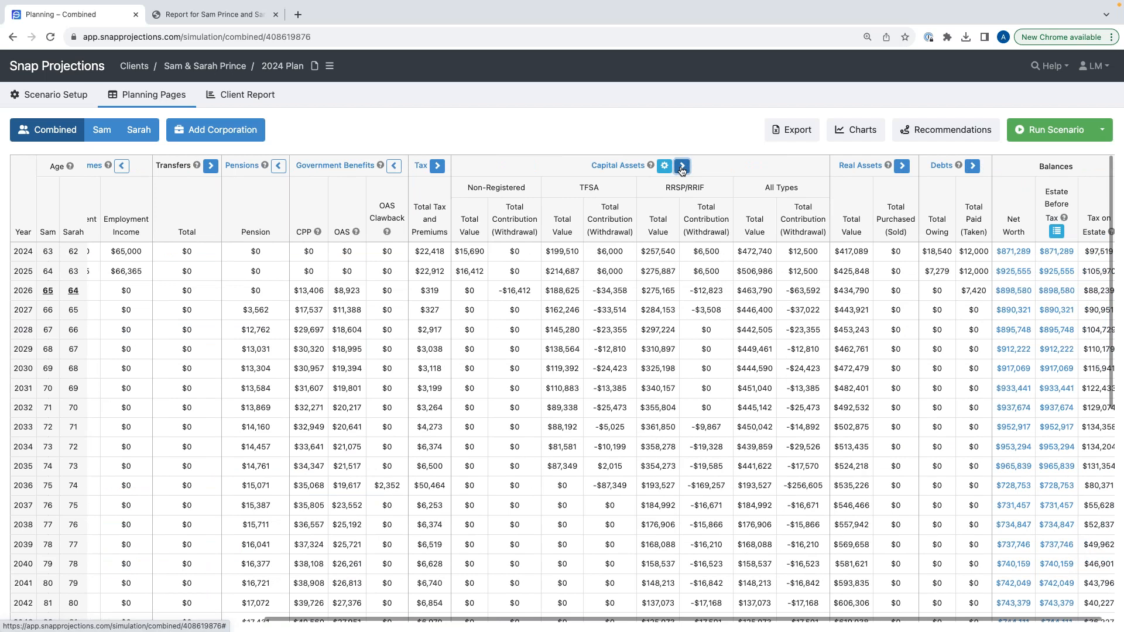
pyautogui.click(682, 167)
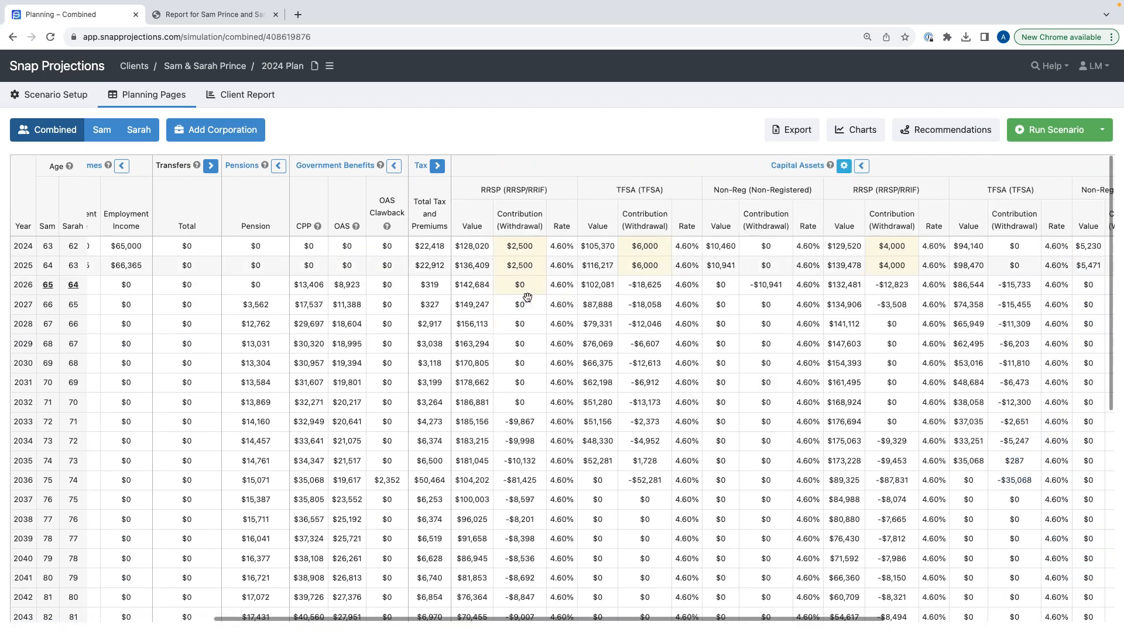
# Step: Review the account contributions and withdrawals, real assets, debts, expenses and net worth across the years of the combined projection
pyautogui.hscroll(3, 609, 304)
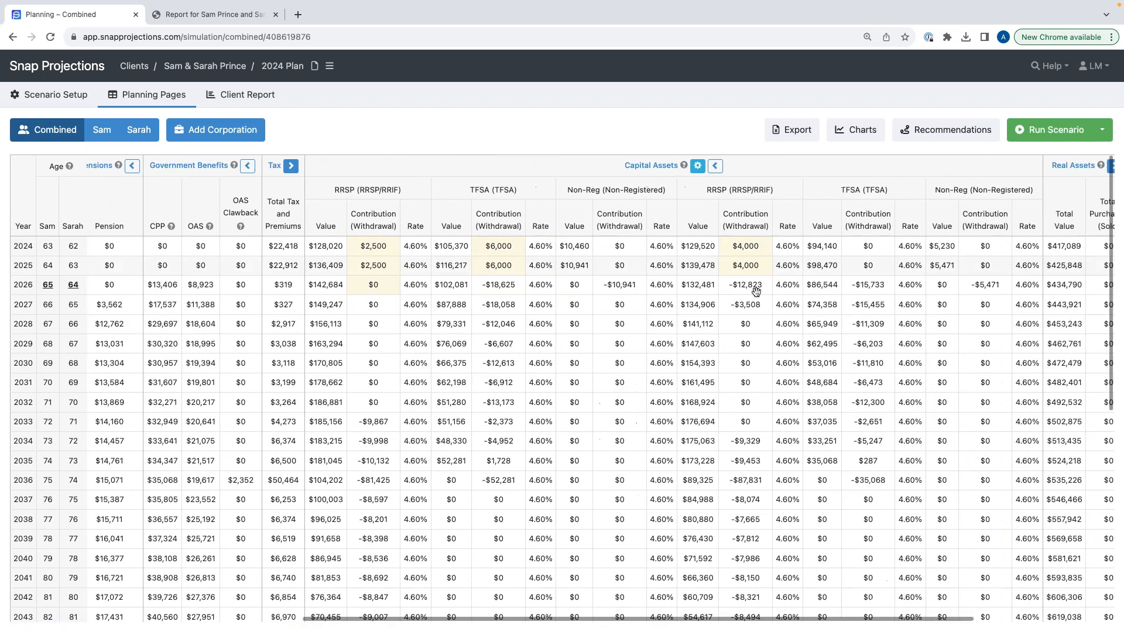
pyautogui.hscroll(4, 760, 297)
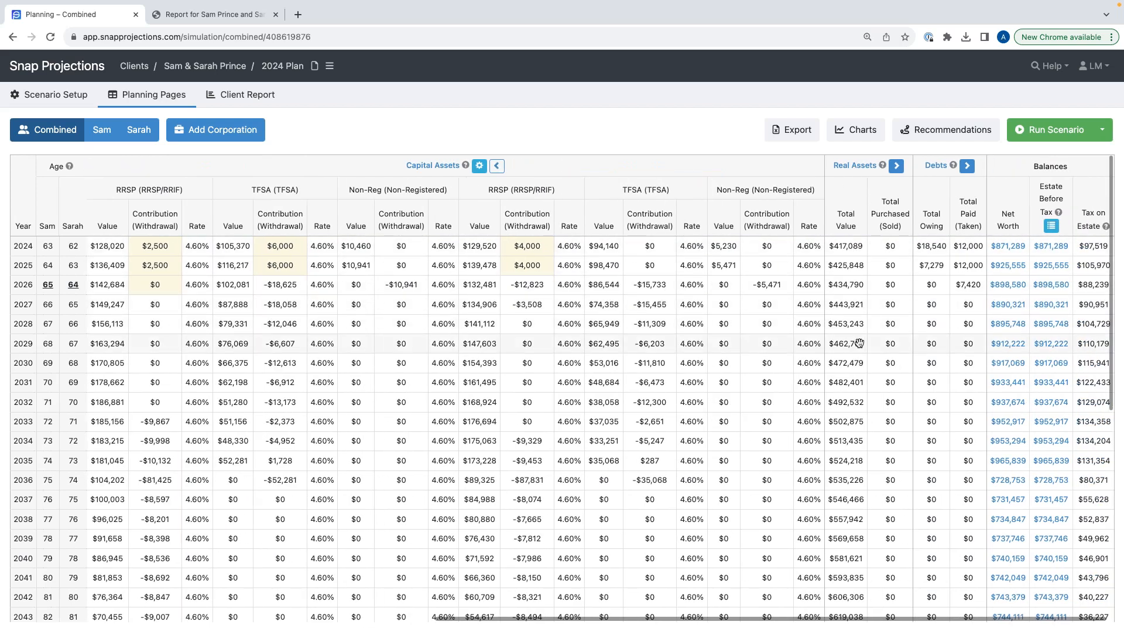
pyautogui.scroll(-6, 858, 343)
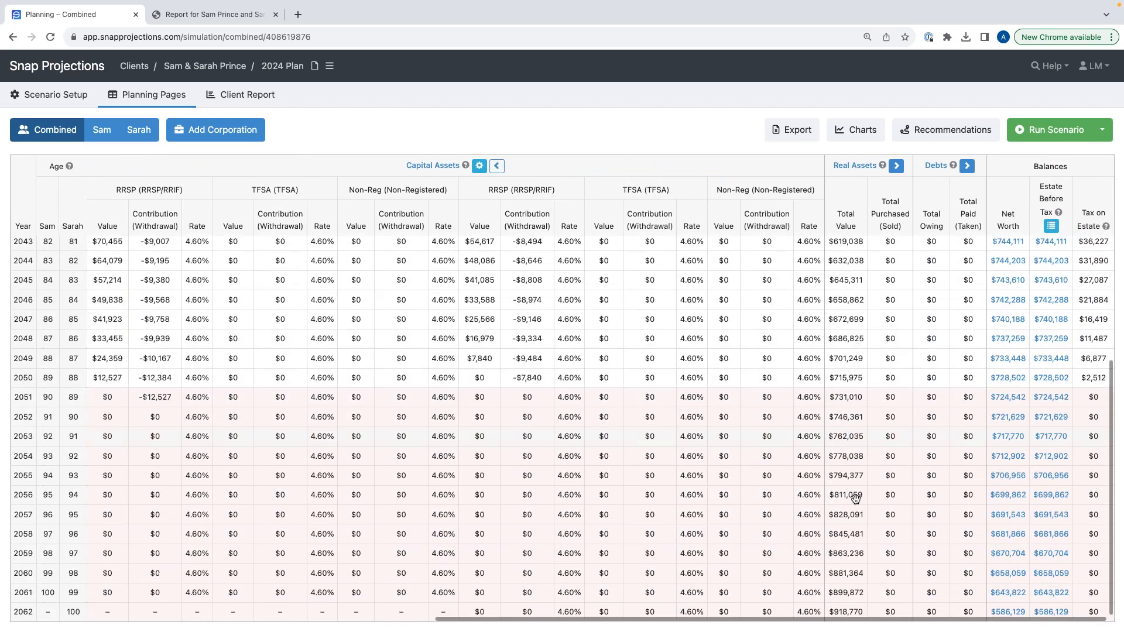
pyautogui.hscroll(-12, 858, 505)
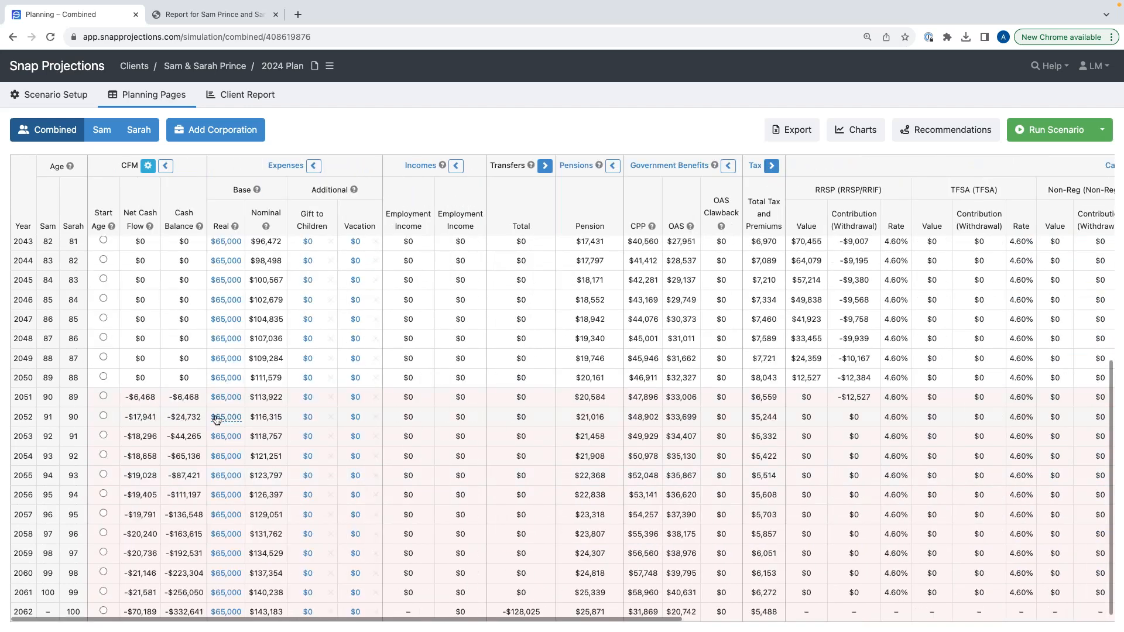
pyautogui.scroll(6, 226, 459)
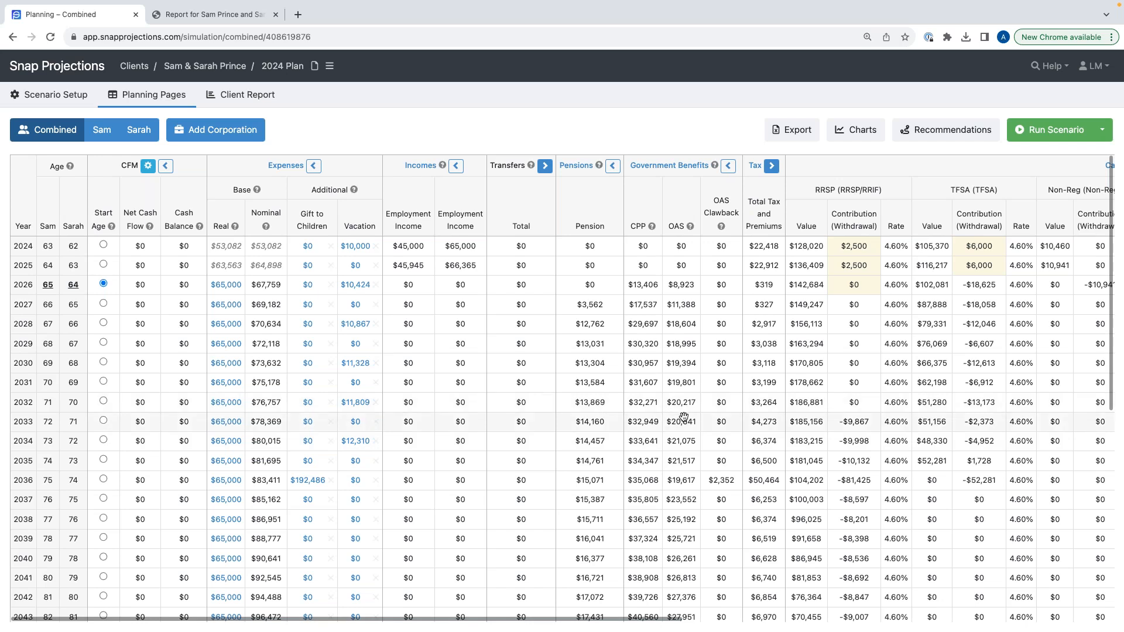
pyautogui.hscroll(6, 682, 412)
pyautogui.hscroll(5, 687, 422)
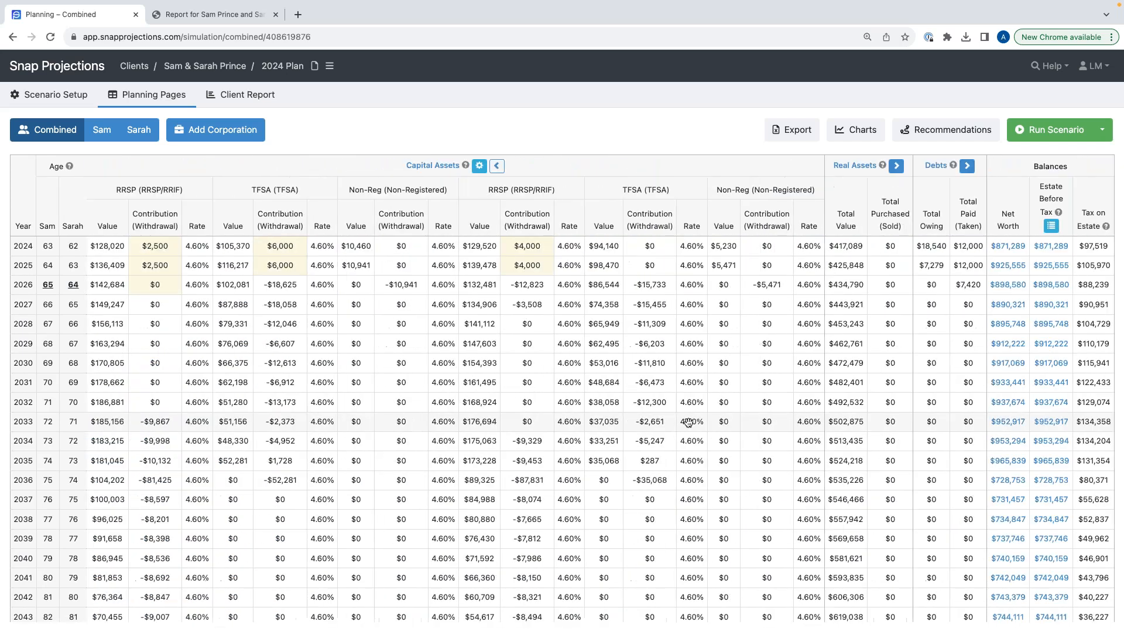
# Step: Compare the total net worth in the client report's Net Worth Statement with the 2023 net worth in the archived PDF report
pyautogui.click(248, 95)
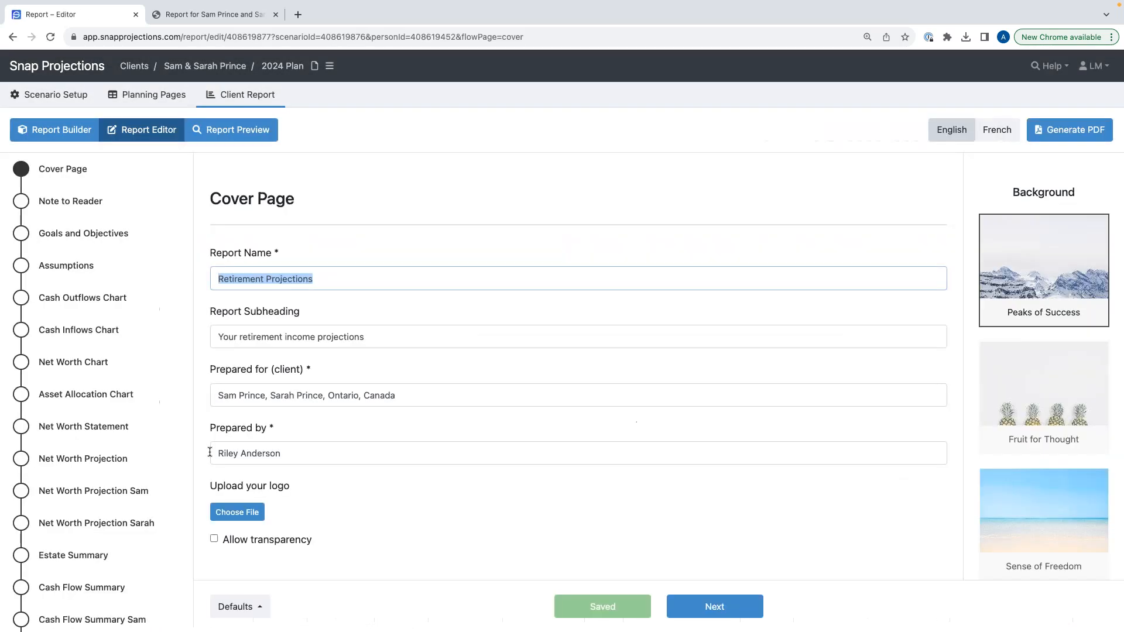
pyautogui.click(85, 427)
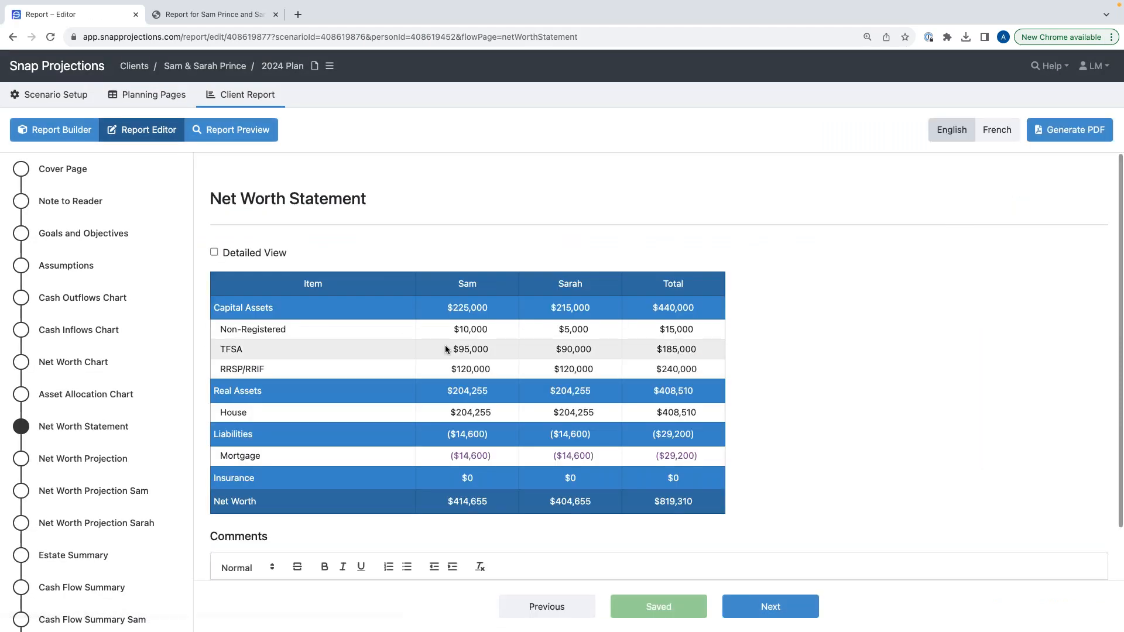
pyautogui.click(191, 14)
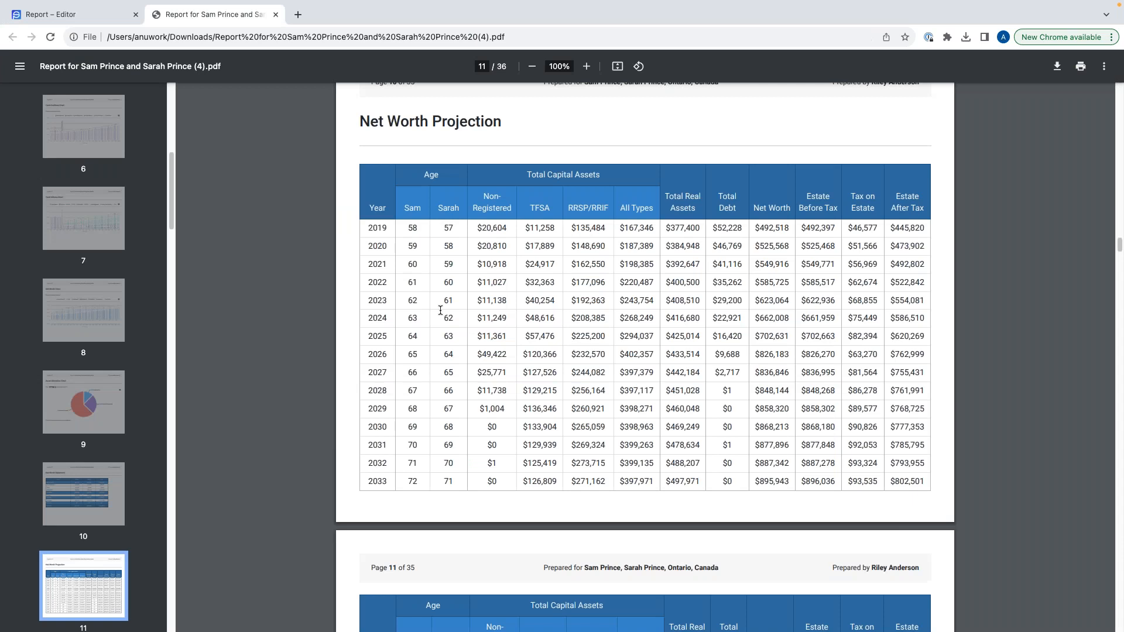
pyautogui.moveTo(367, 301); pyautogui.dragTo(388, 301)
pyautogui.moveTo(790, 301); pyautogui.dragTo(754, 302)
pyautogui.hotkey('ctrl', 'shift', 'Tab')
pyautogui.moveTo(698, 506); pyautogui.dragTo(621, 501)
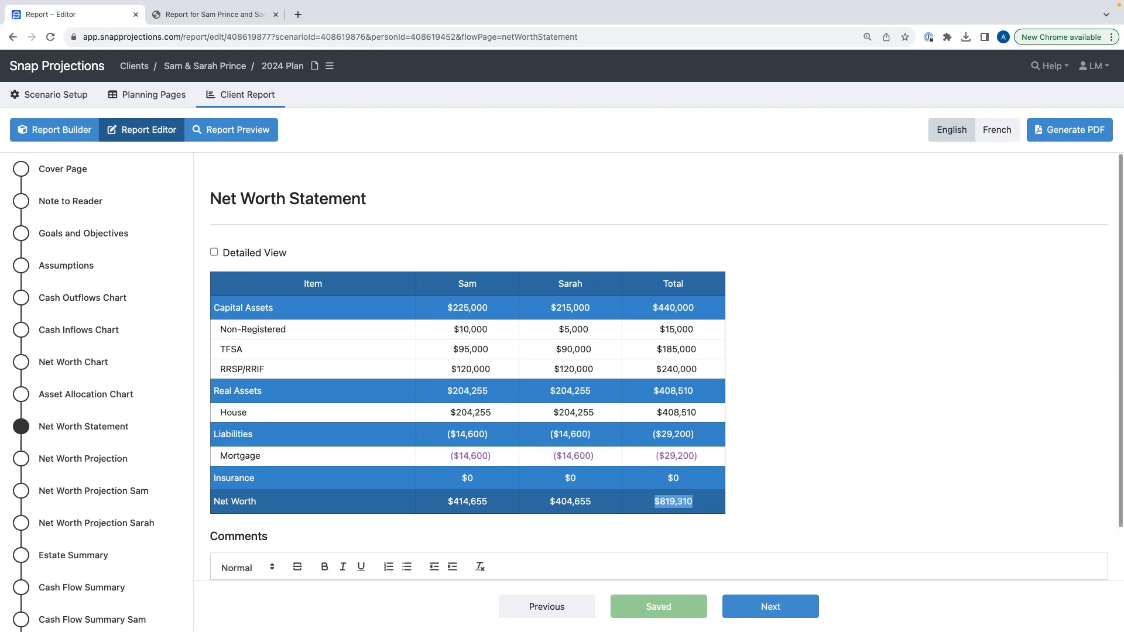
# Step: Compare the total capital assets in the Net Worth Statement with the 2023 all-types total in the archived PDF report
pyautogui.moveTo(693, 308); pyautogui.dragTo(648, 307)
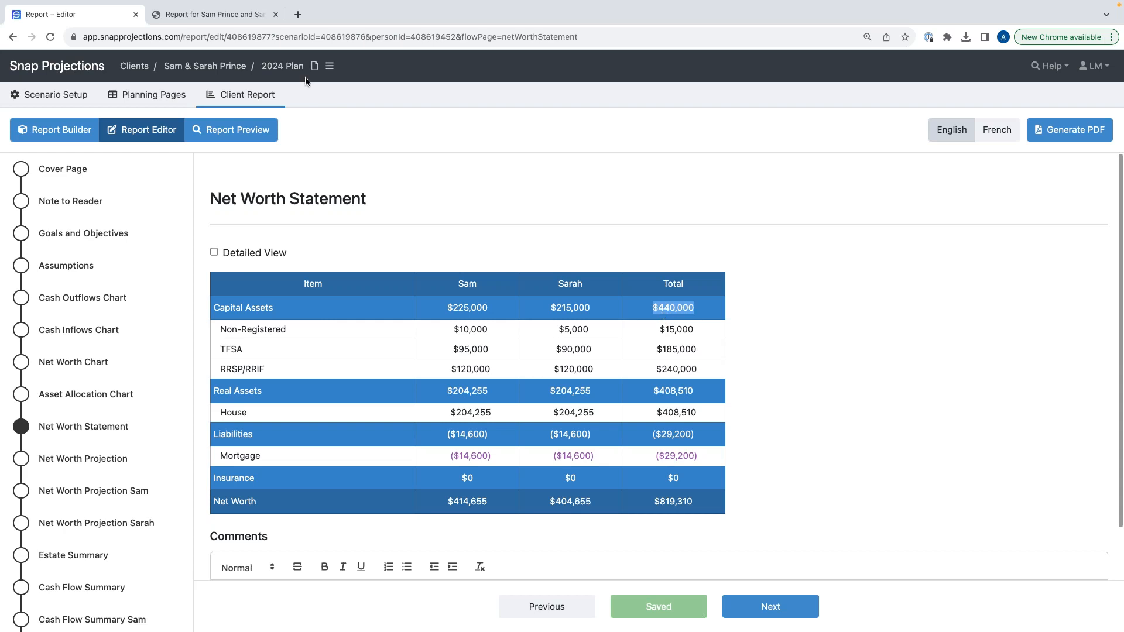
pyautogui.click(236, 18)
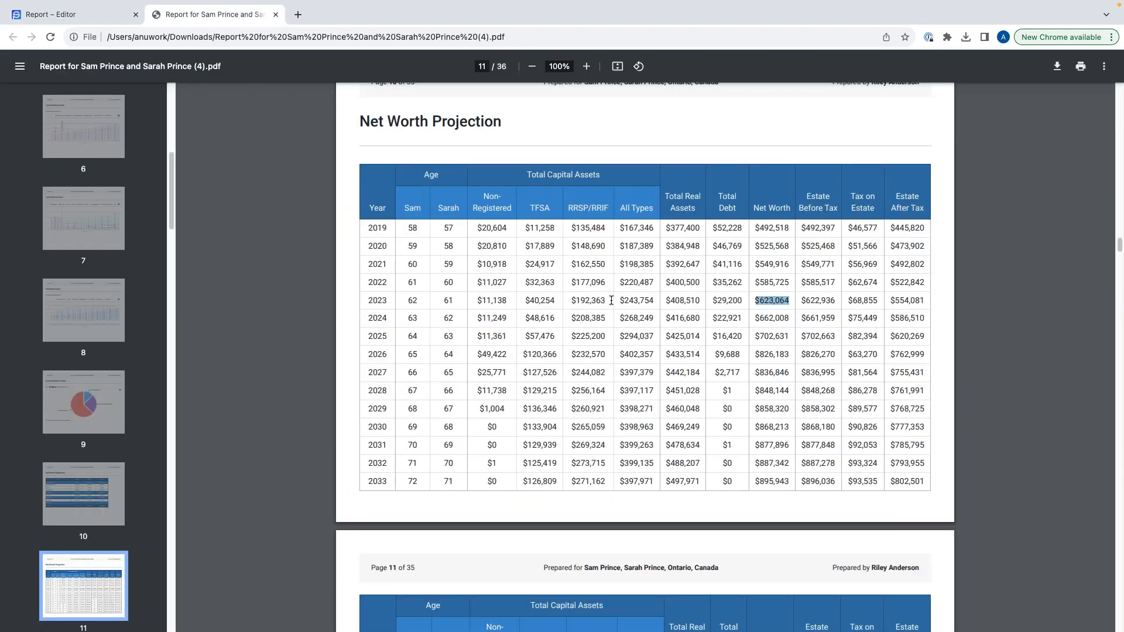
pyautogui.moveTo(656, 302); pyautogui.dragTo(619, 301)
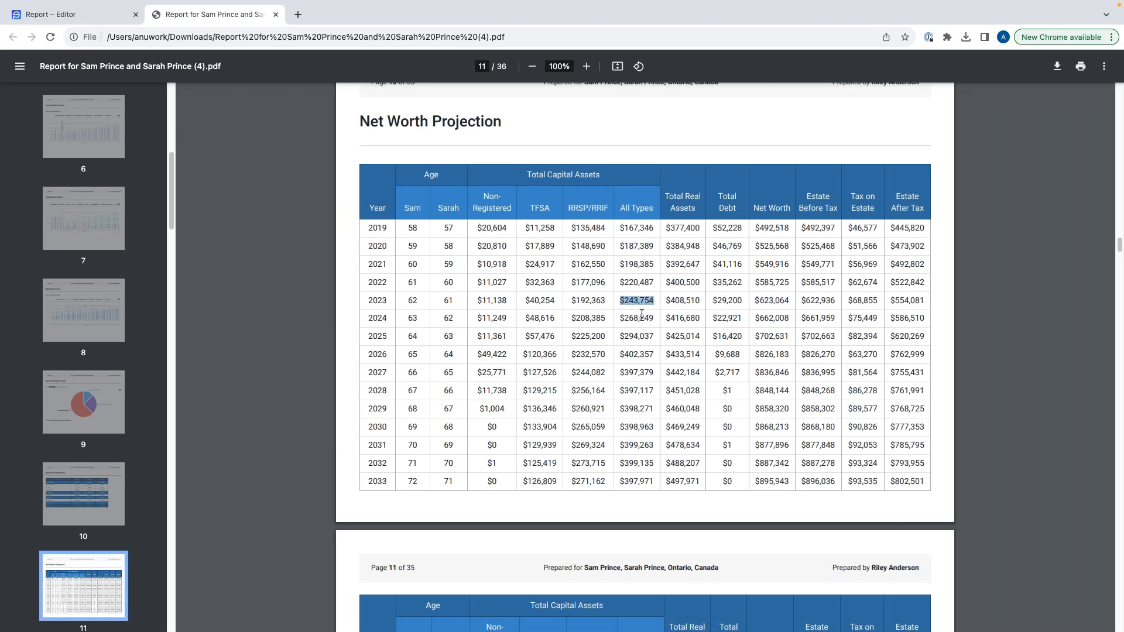
pyautogui.click(26, 14)
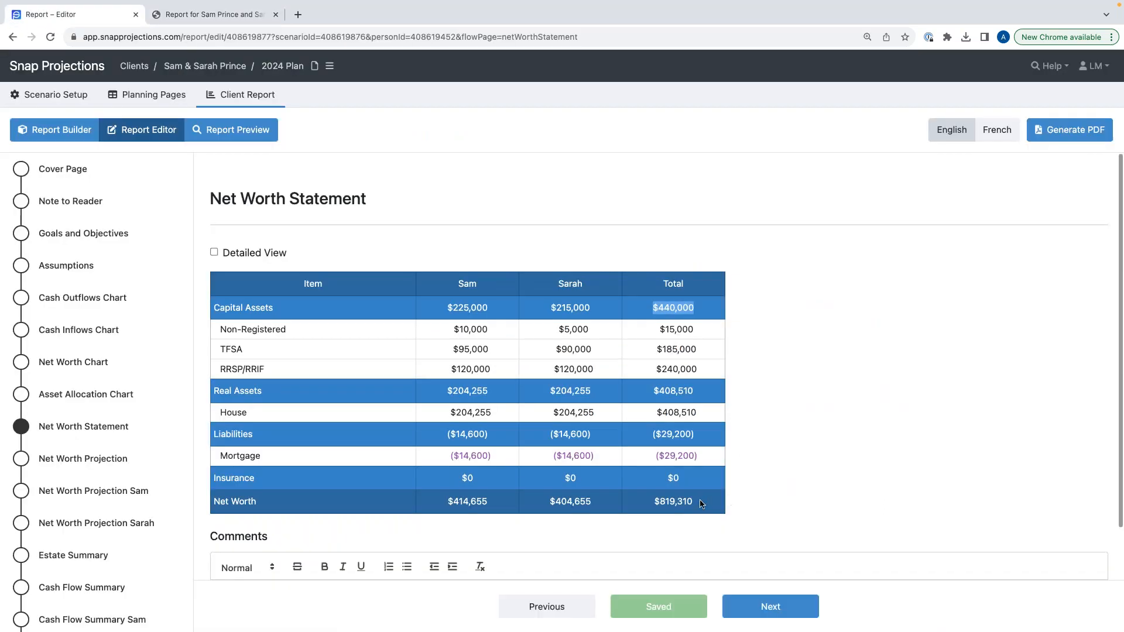
pyautogui.moveTo(702, 500); pyautogui.dragTo(652, 505)
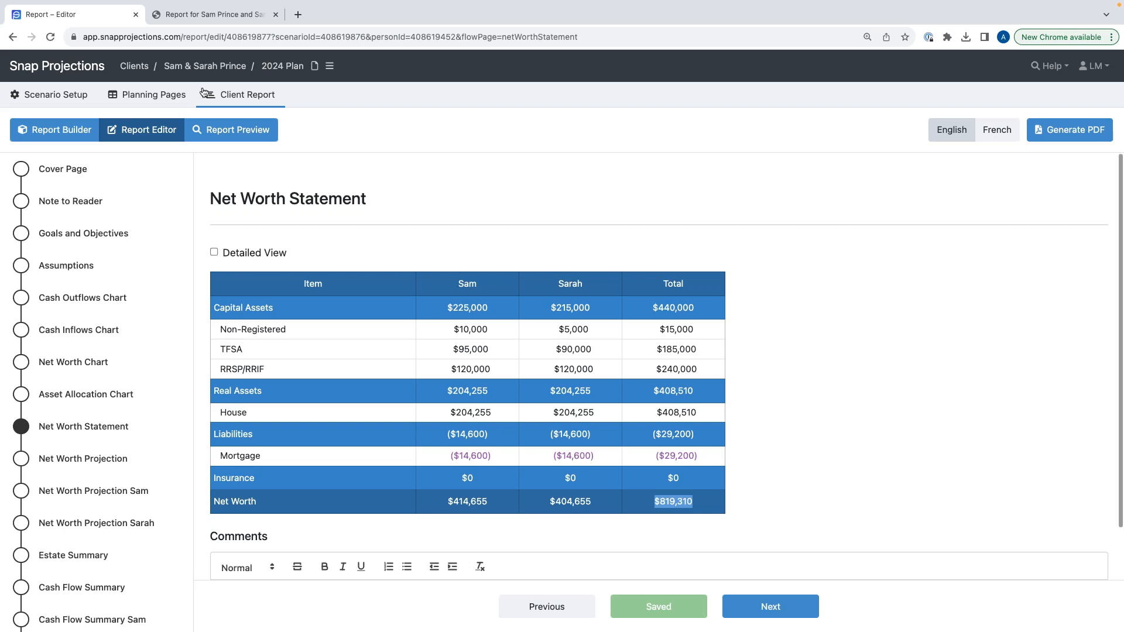
# Step: Open the recommendations for the couple's combined 2024 Plan and check the retirement goal's status and shortfall
pyautogui.click(137, 98)
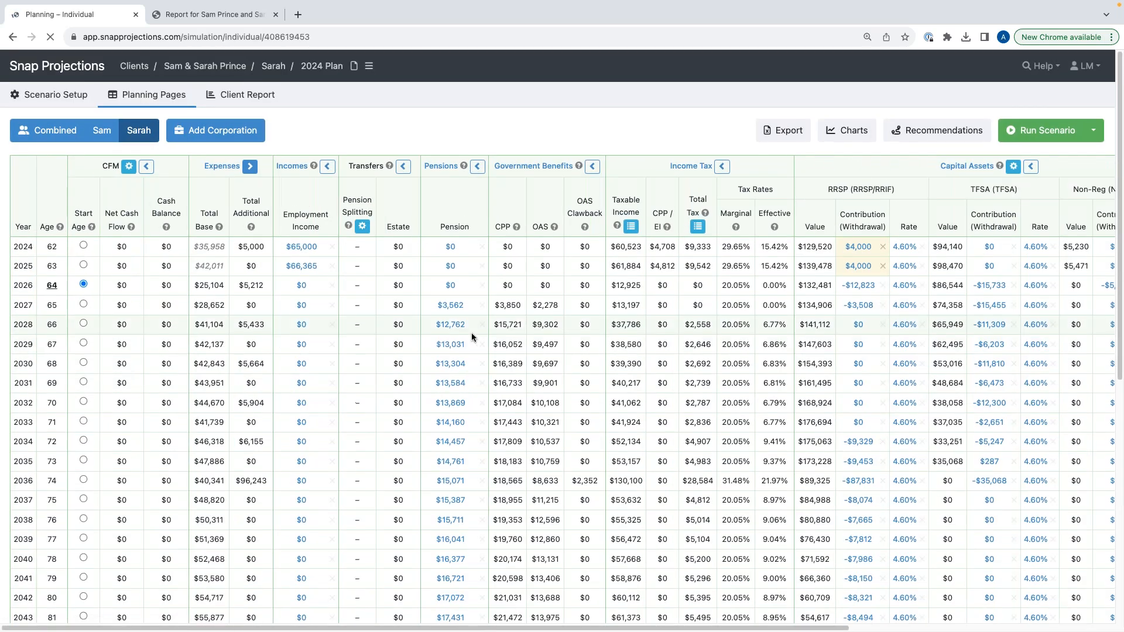
pyautogui.click(47, 129)
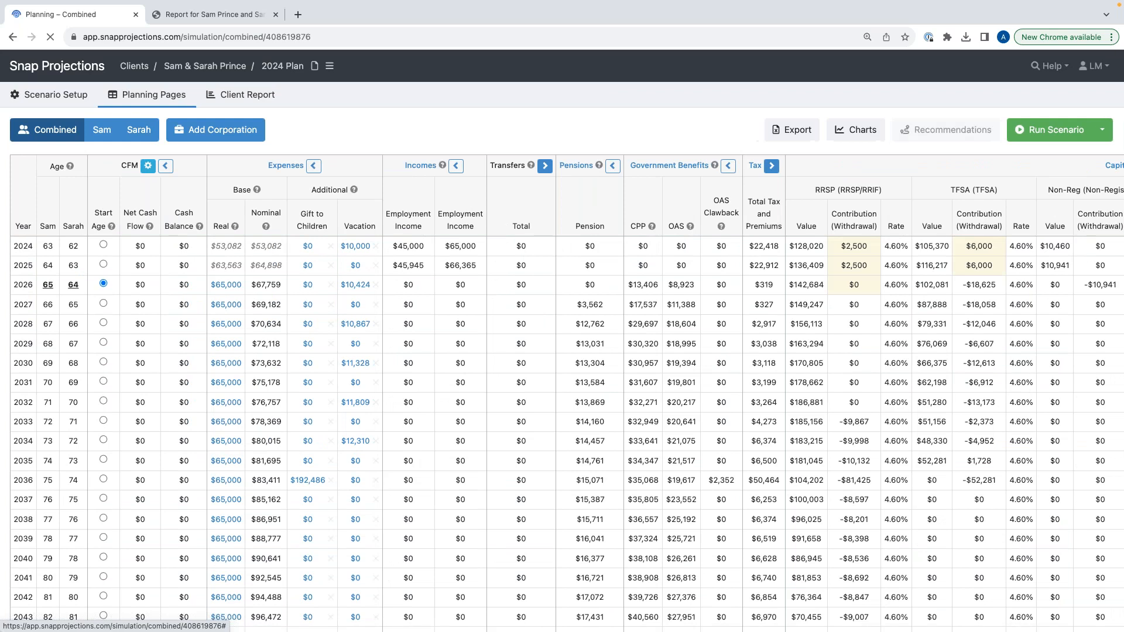
pyautogui.click(945, 129)
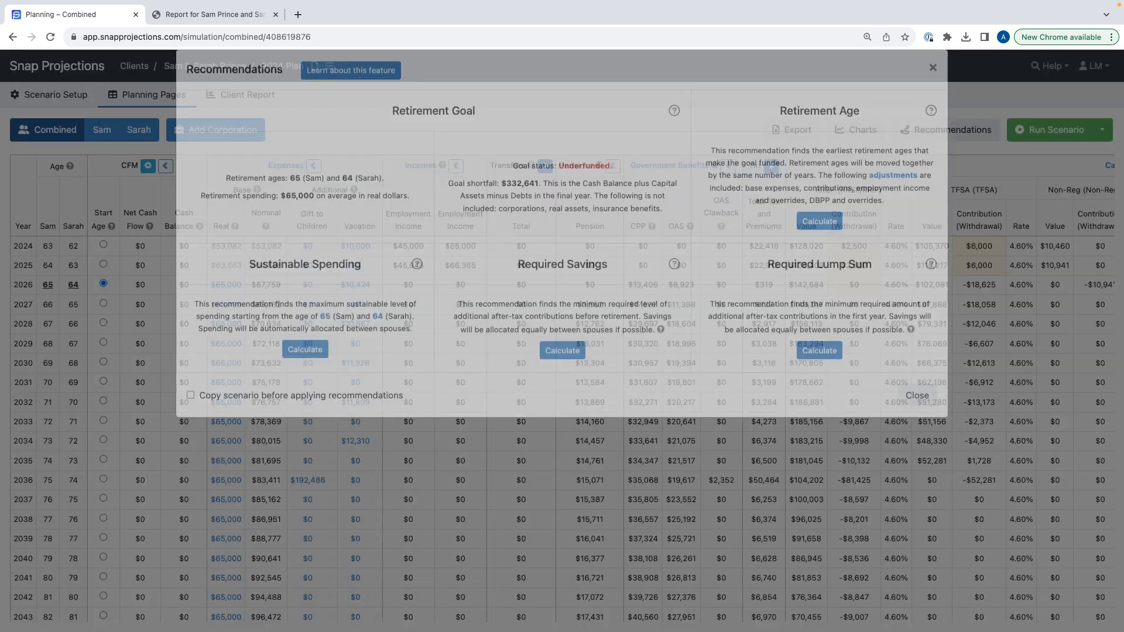
pyautogui.moveTo(501, 202); pyautogui.dragTo(545, 201)
pyautogui.click(539, 202)
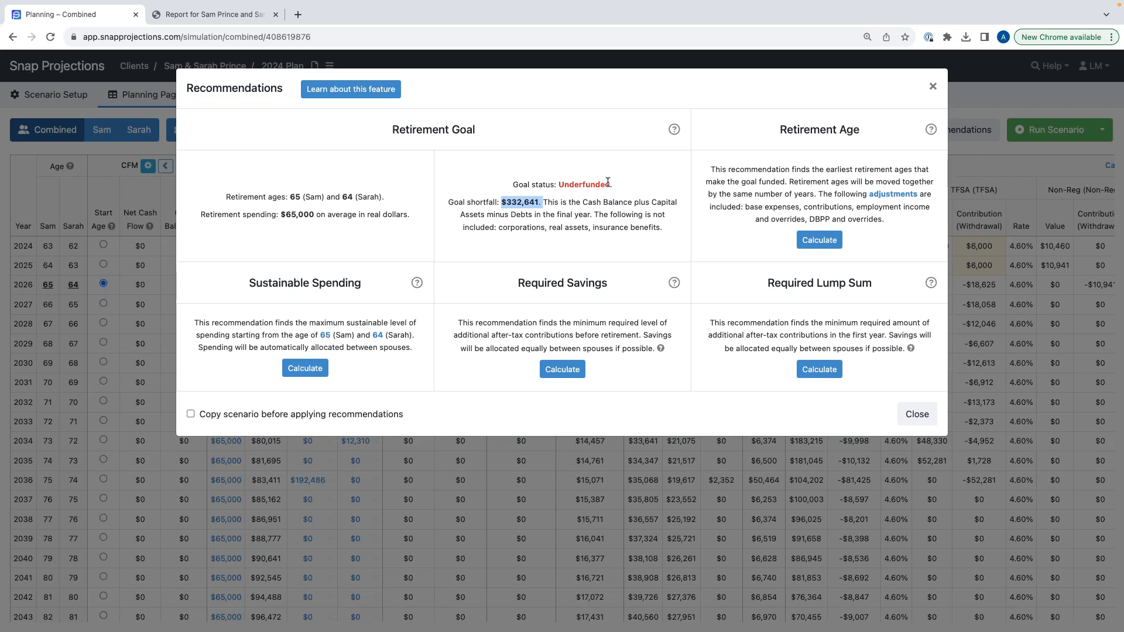
pyautogui.moveTo(631, 188); pyautogui.dragTo(497, 183)
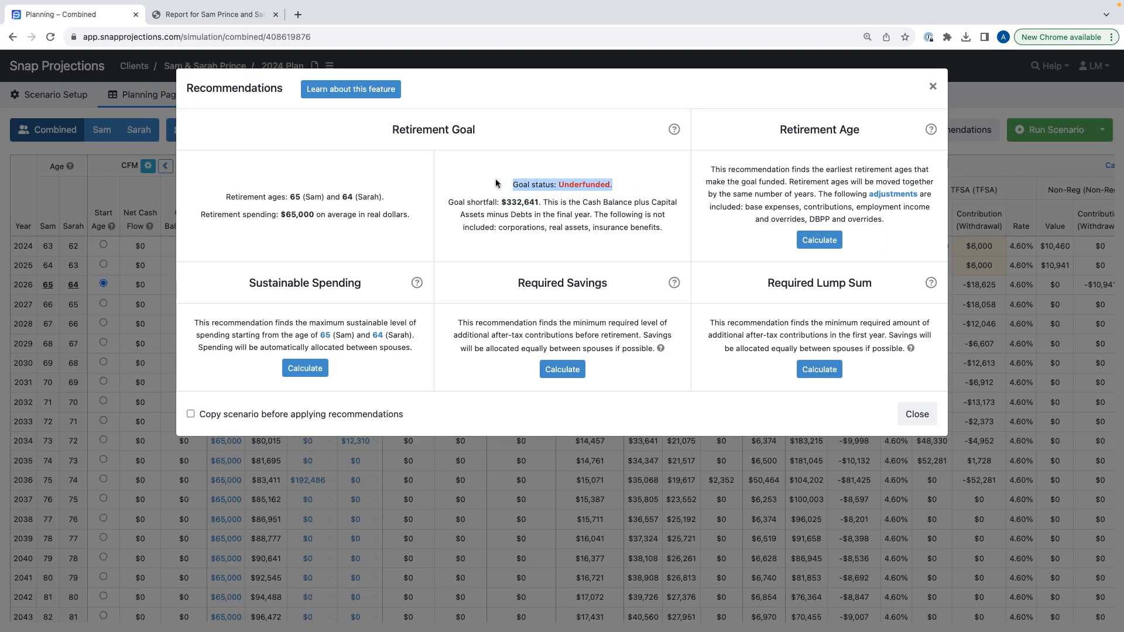
pyautogui.click(497, 183)
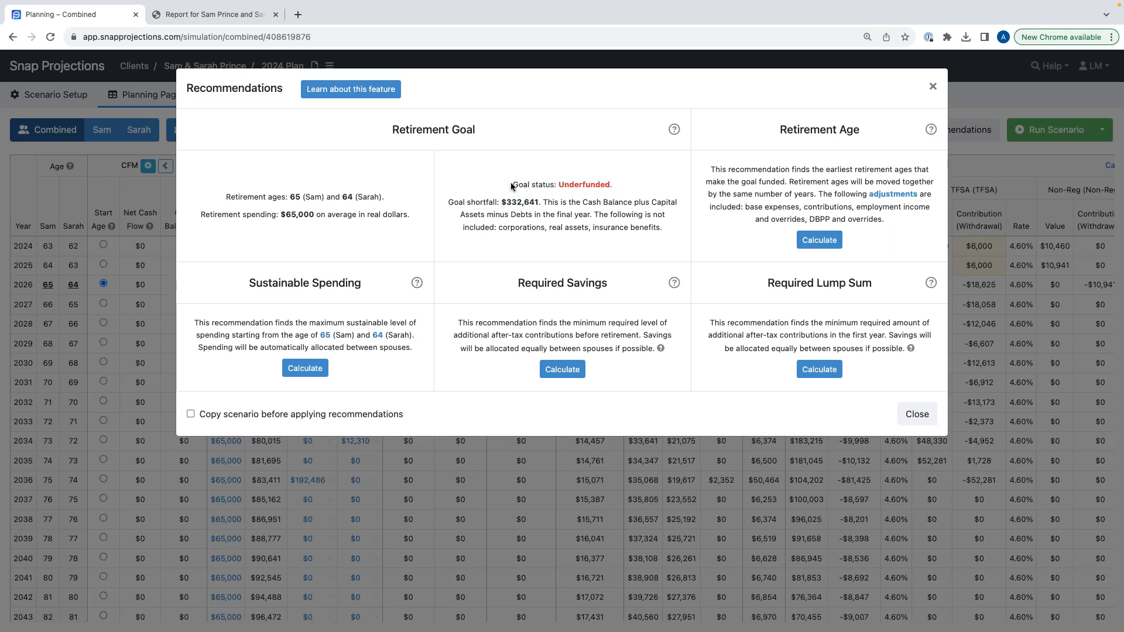
# Step: Review the Retirement Age, Required Lump Sum, Required Savings and Sustainable Spending recommendation options
pyautogui.moveTo(779, 130); pyautogui.dragTo(860, 130)
pyautogui.moveTo(754, 280); pyautogui.dragTo(873, 283)
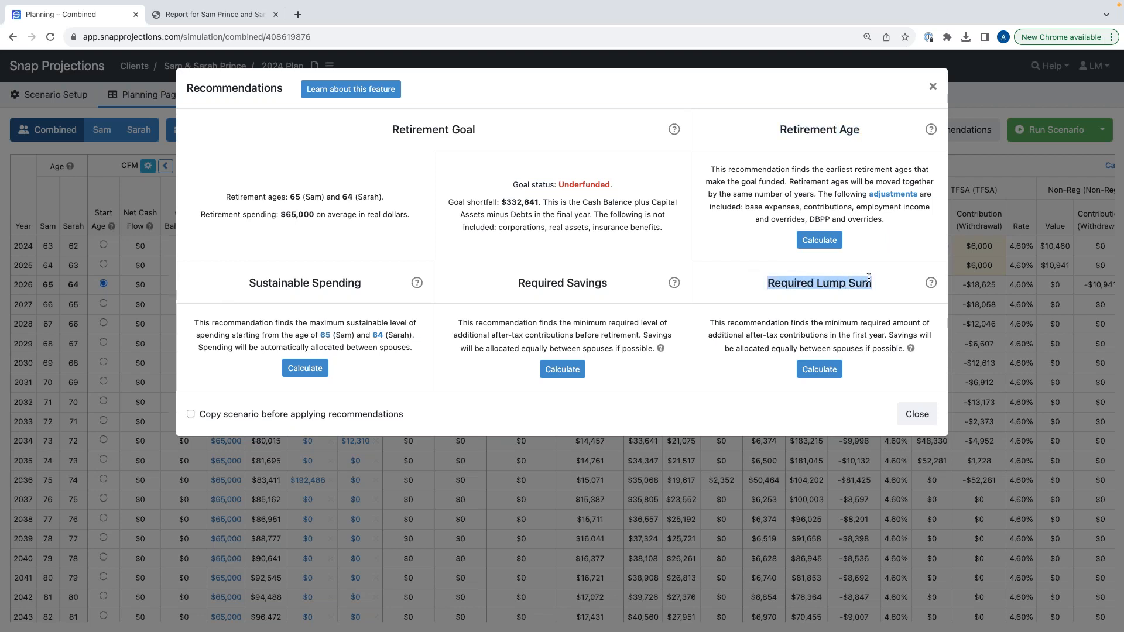
pyautogui.moveTo(501, 283); pyautogui.dragTo(616, 282)
pyautogui.moveTo(246, 282); pyautogui.dragTo(363, 285)
pyautogui.click(362, 283)
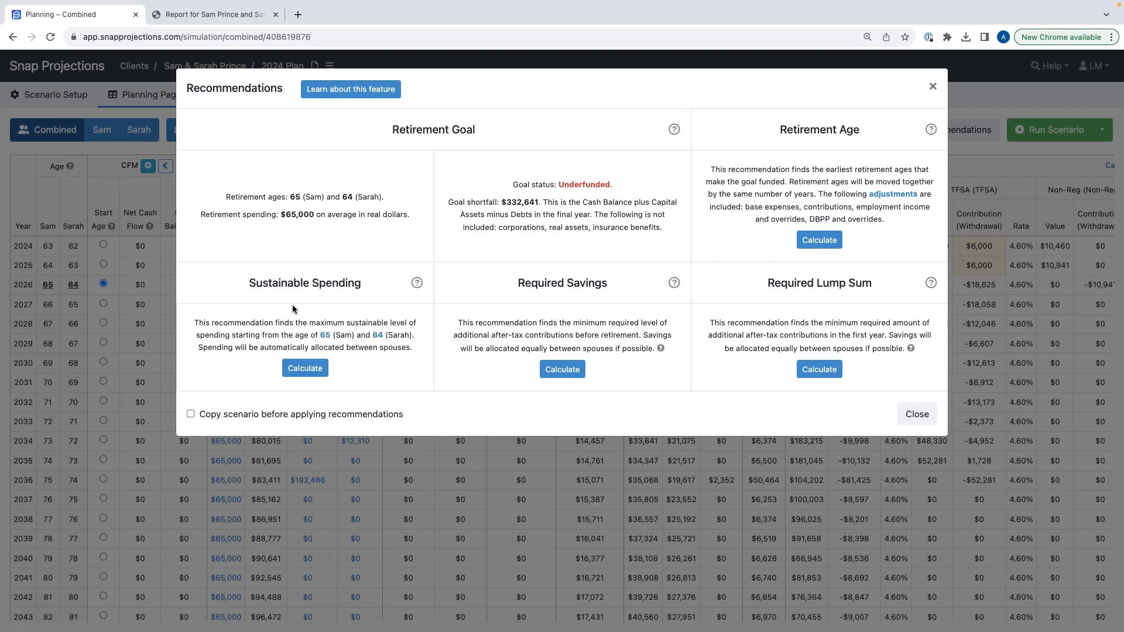
pyautogui.moveTo(309, 322); pyautogui.dragTo(420, 341)
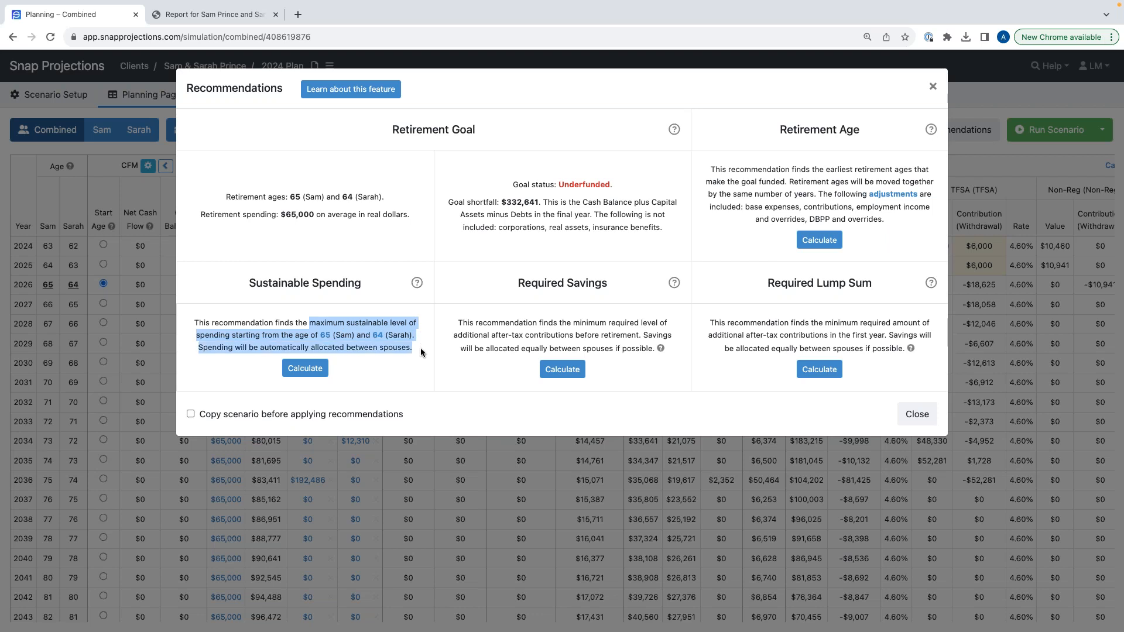
pyautogui.click(403, 355)
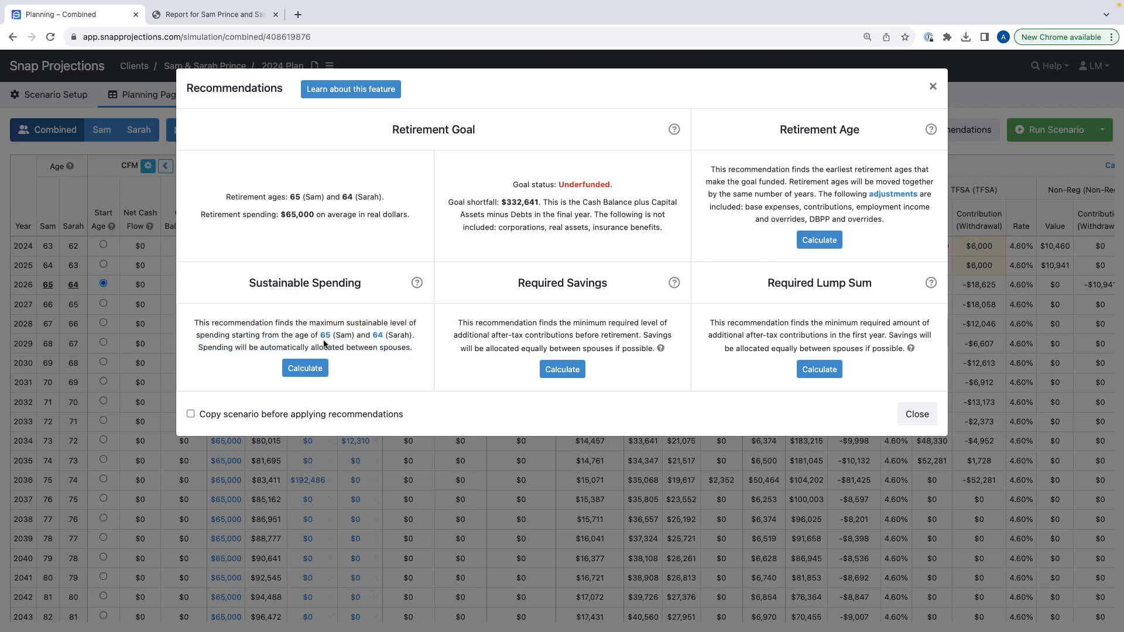
# Step: Calculate the sustainable spending recommendation and apply it to a copy of the scenario
pyautogui.click(303, 377)
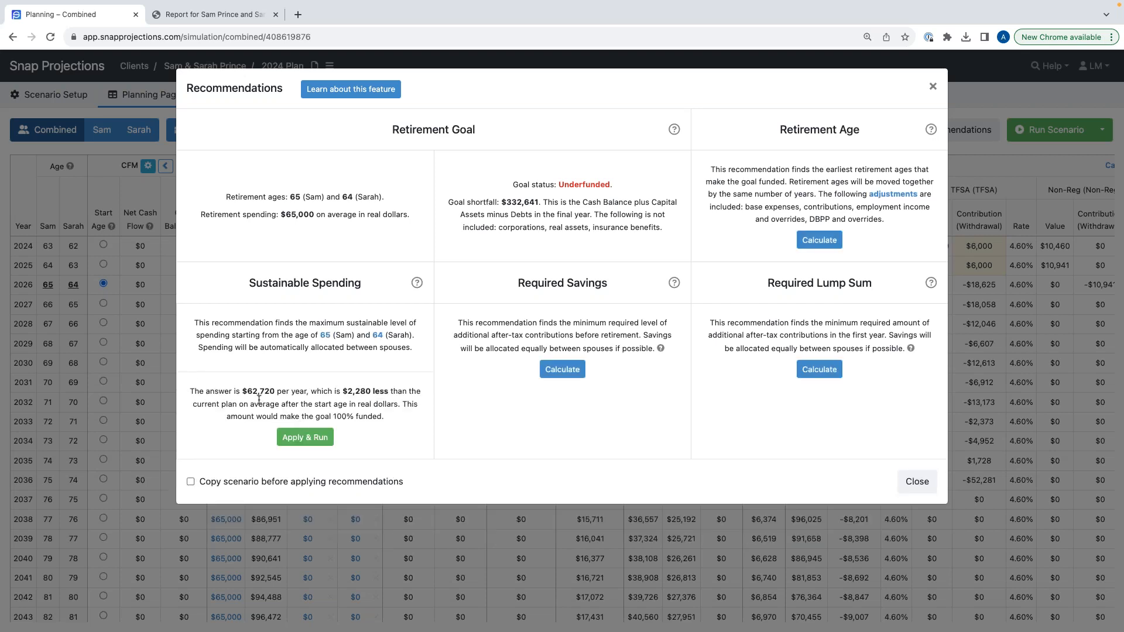
pyautogui.moveTo(372, 393); pyautogui.dragTo(339, 392)
pyautogui.click(347, 383)
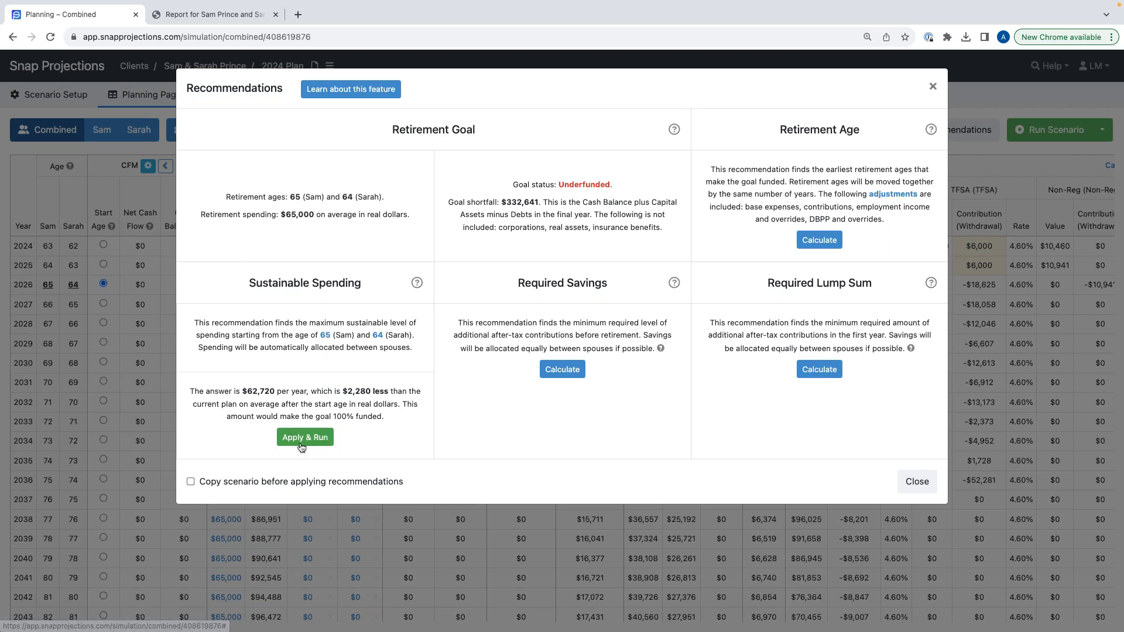
pyautogui.click(190, 484)
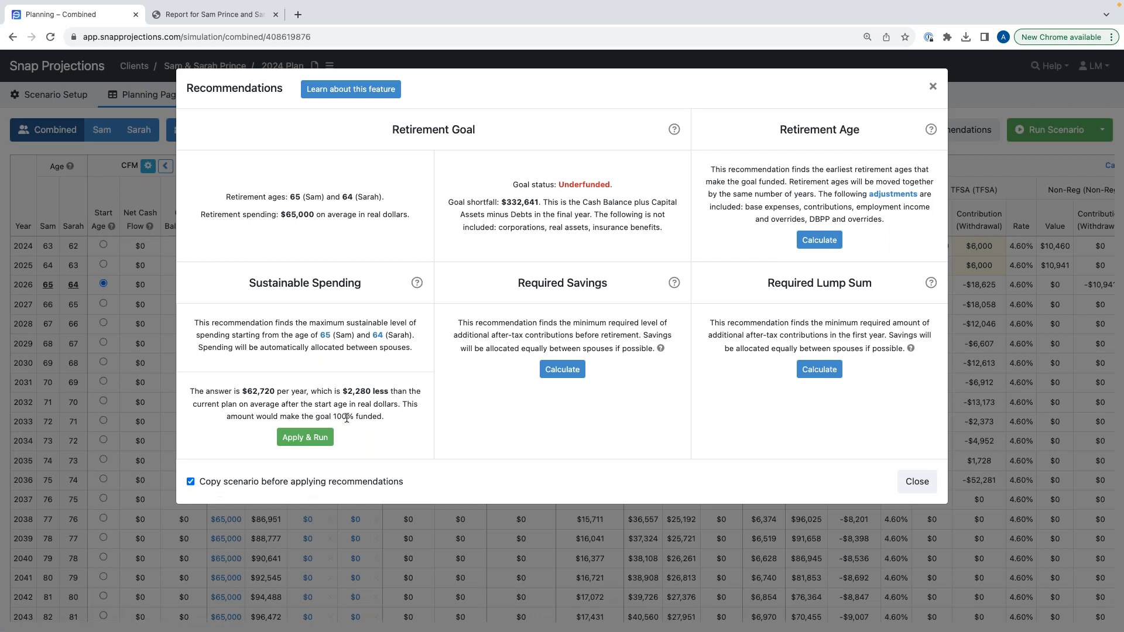
pyautogui.click(314, 443)
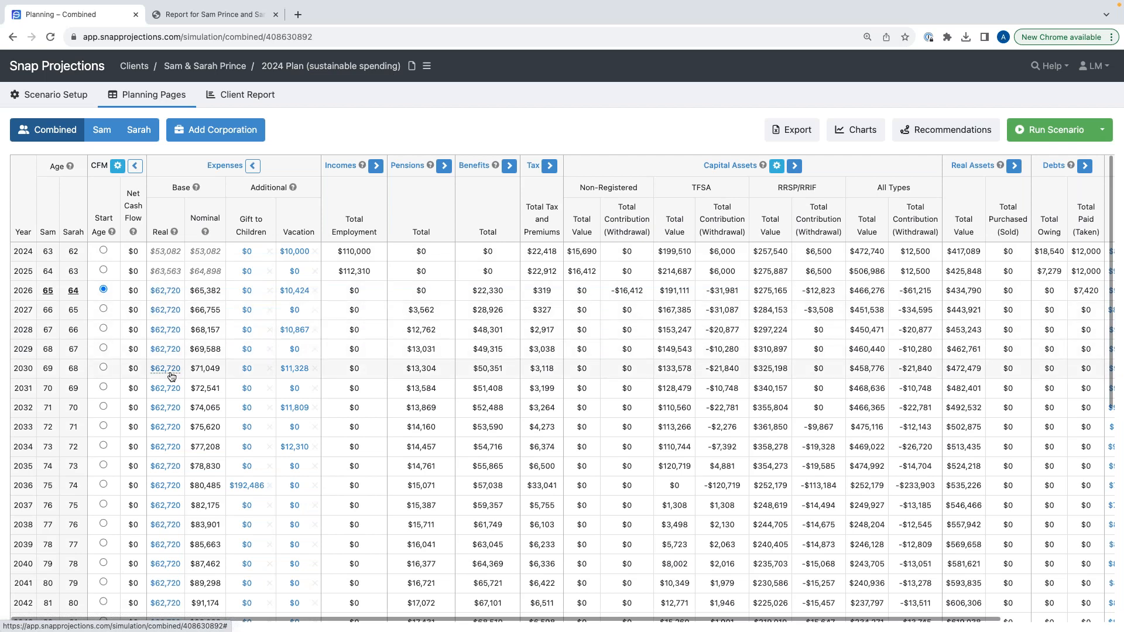
# Step: Review the yearly expenses, cash flow and capital assets in the sustainable spending scenario's combined projection
pyautogui.scroll(-5, 171, 377)
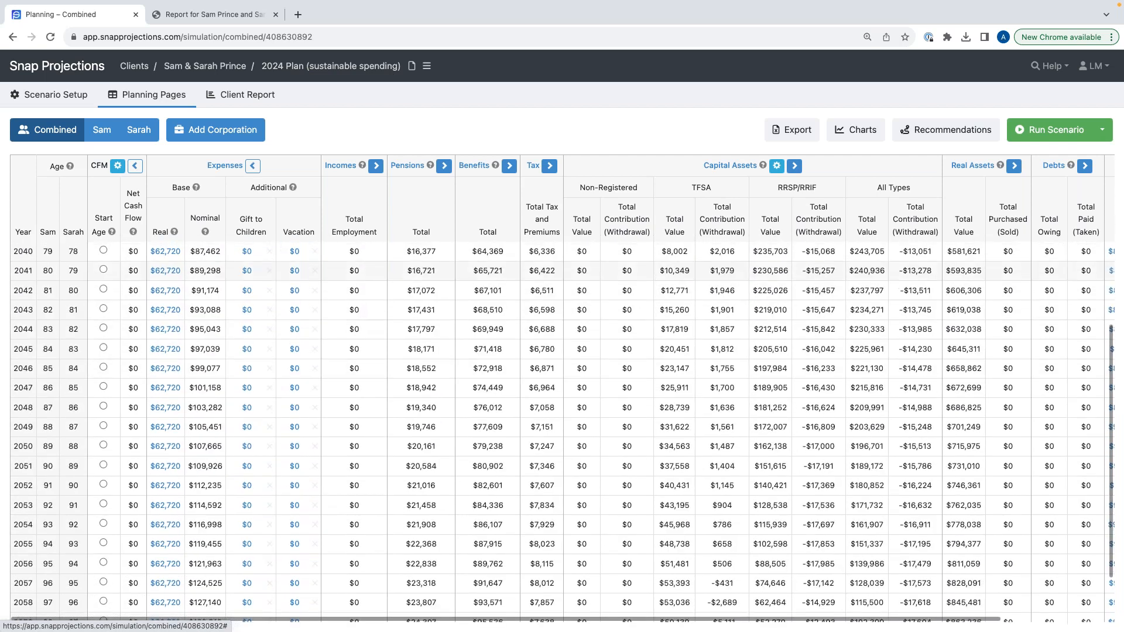
pyautogui.scroll(5, 275, 519)
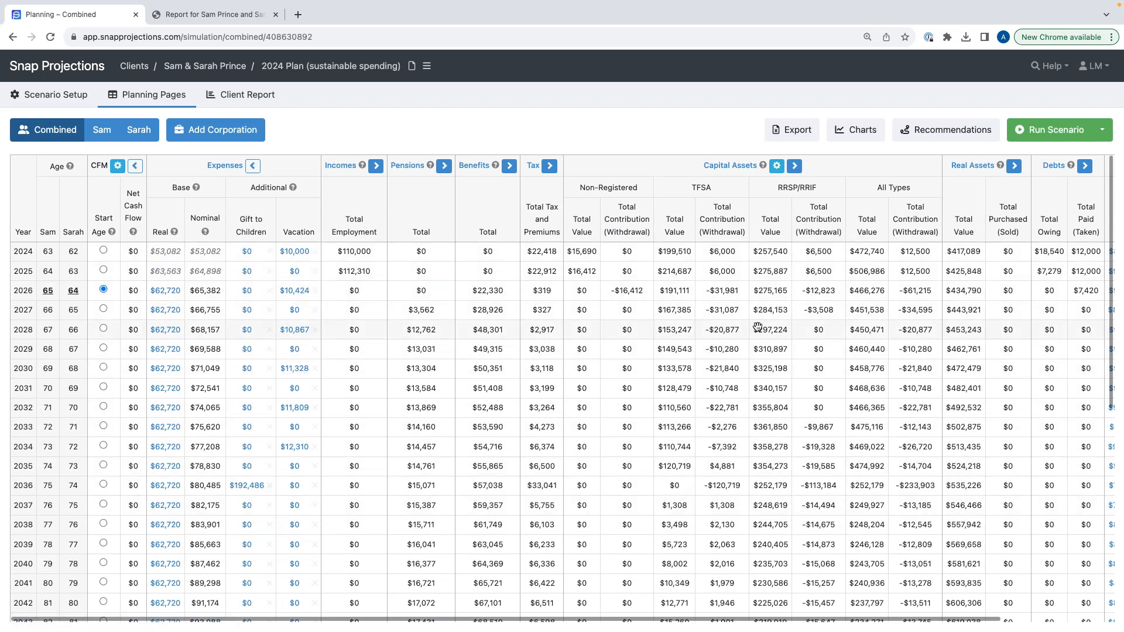
pyautogui.scroll(-4, 855, 466)
pyautogui.scroll(4, 855, 466)
# Step: Examine the combined cash outflows, cash inflows, net worth and asset allocation charts for the sustainable spending scenario
pyautogui.click(855, 130)
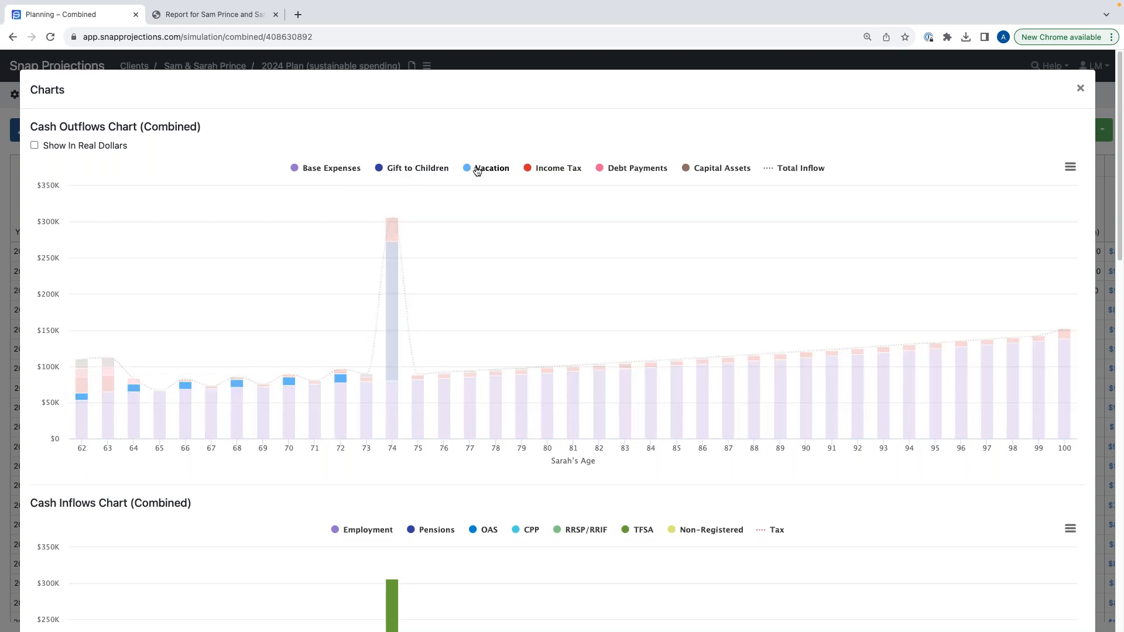
pyautogui.moveTo(30, 126); pyautogui.dragTo(223, 129)
pyautogui.click(225, 129)
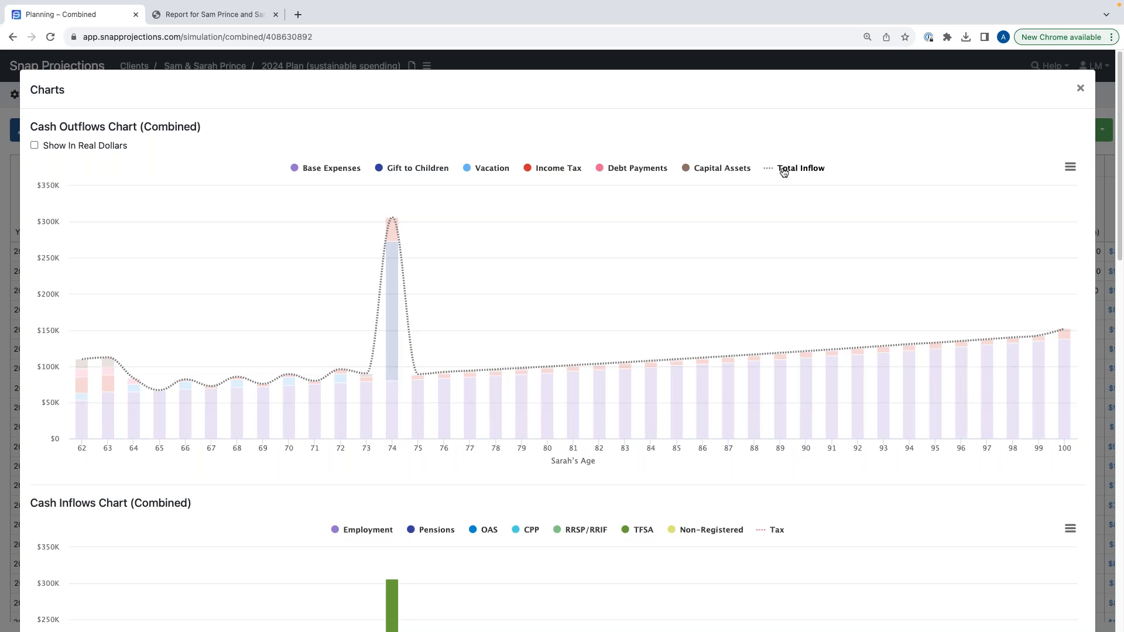
pyautogui.scroll(-4, 636, 327)
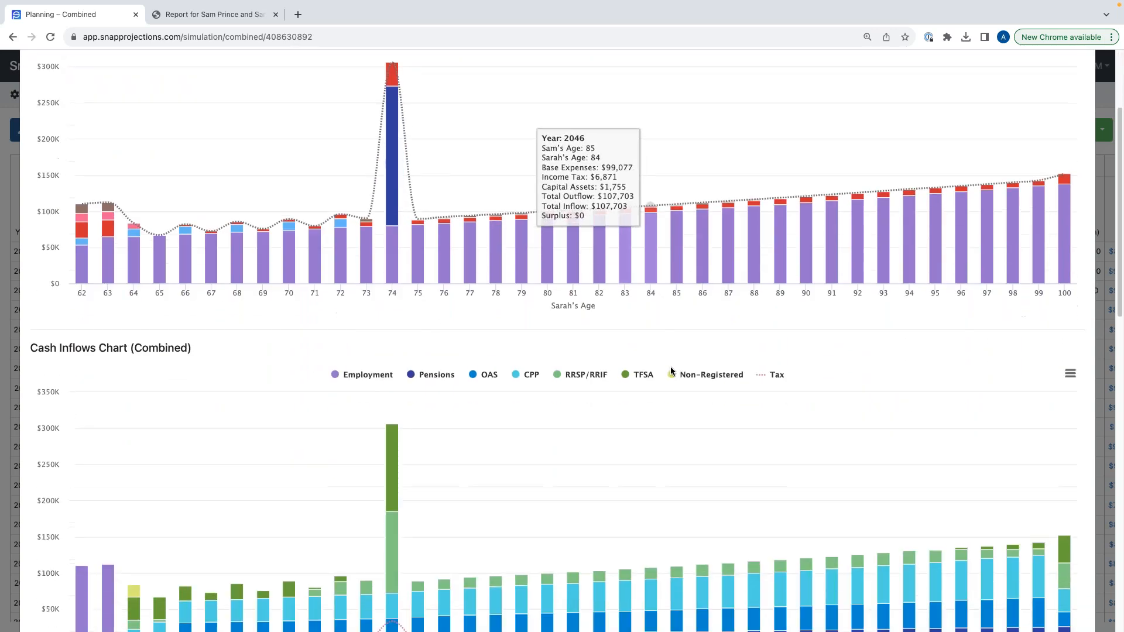
pyautogui.scroll(-1, 564, 395)
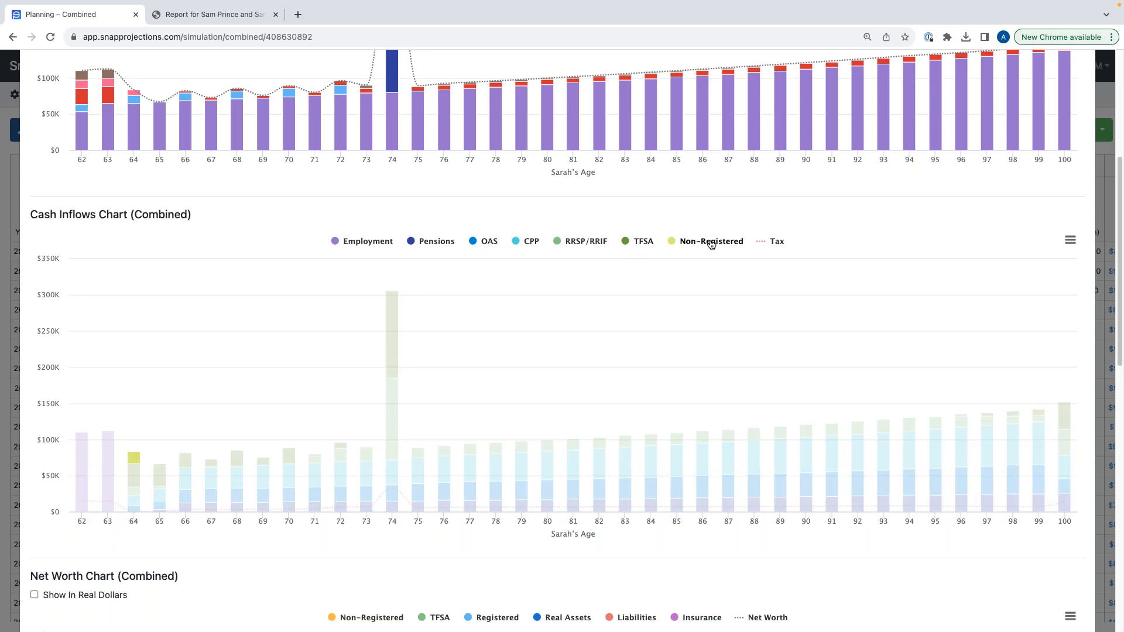
pyautogui.scroll(-5, 613, 308)
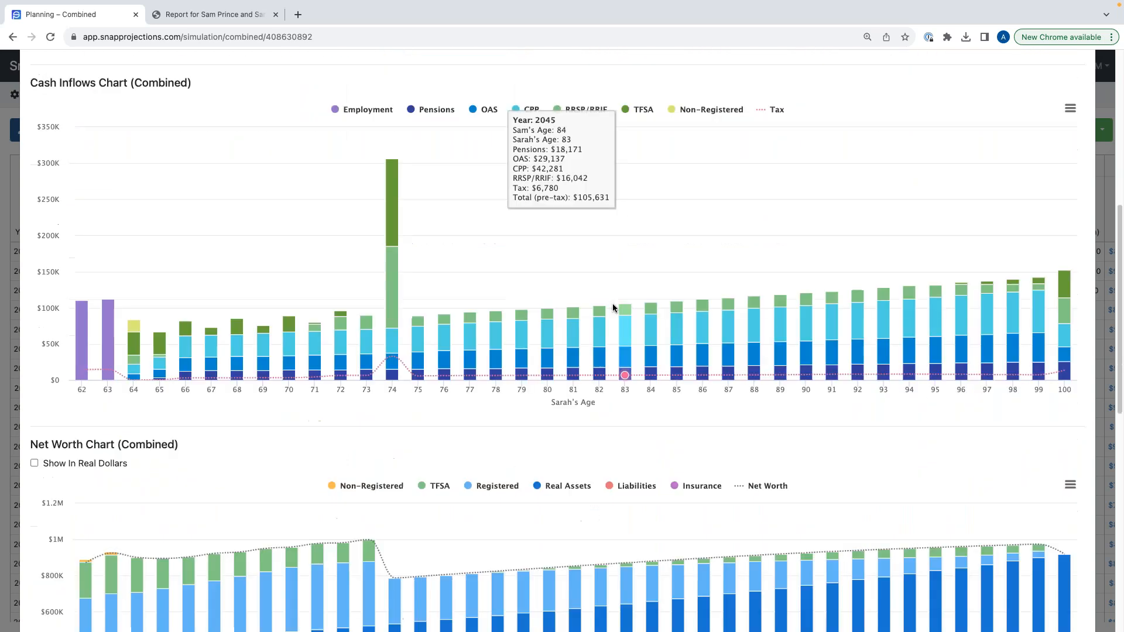
pyautogui.scroll(-2, 613, 308)
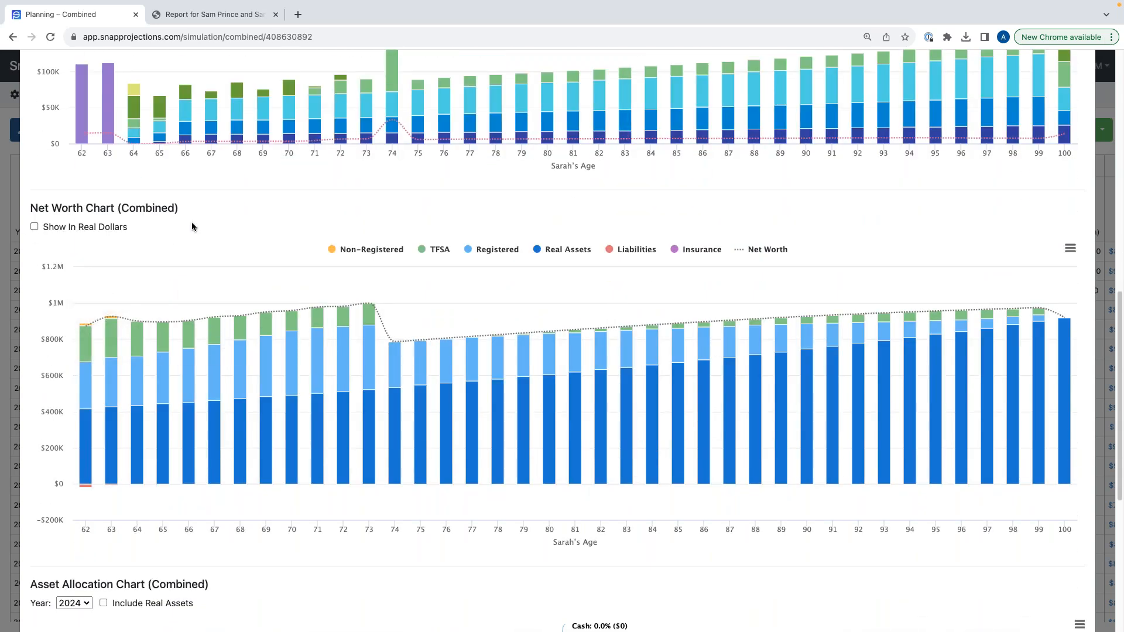
pyautogui.scroll(-6, 266, 275)
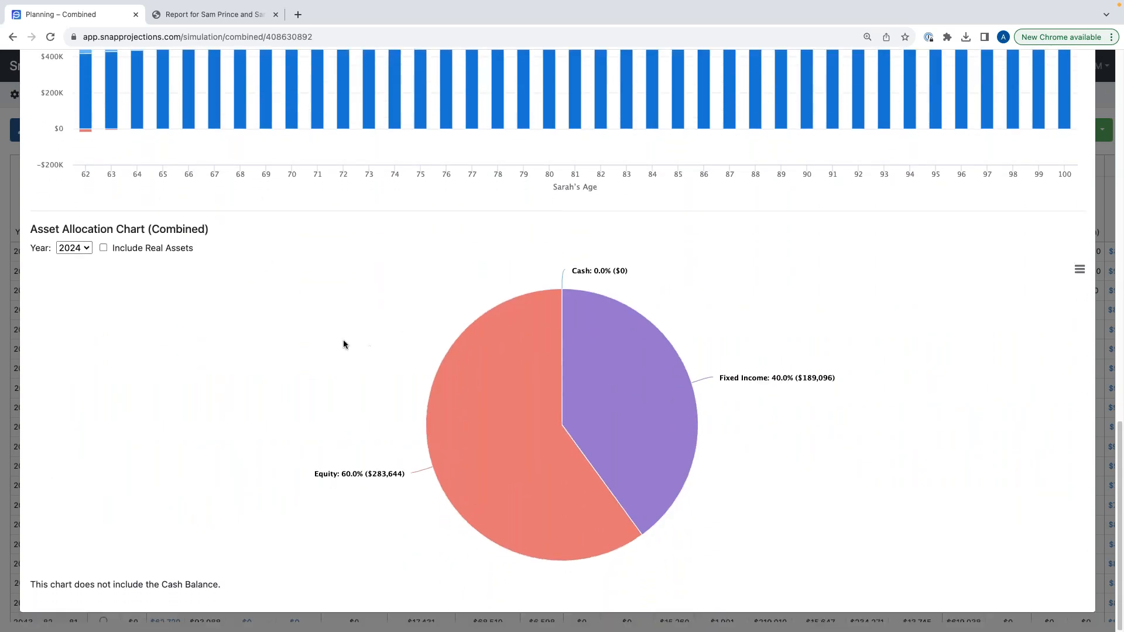
pyautogui.scroll(20, 342, 339)
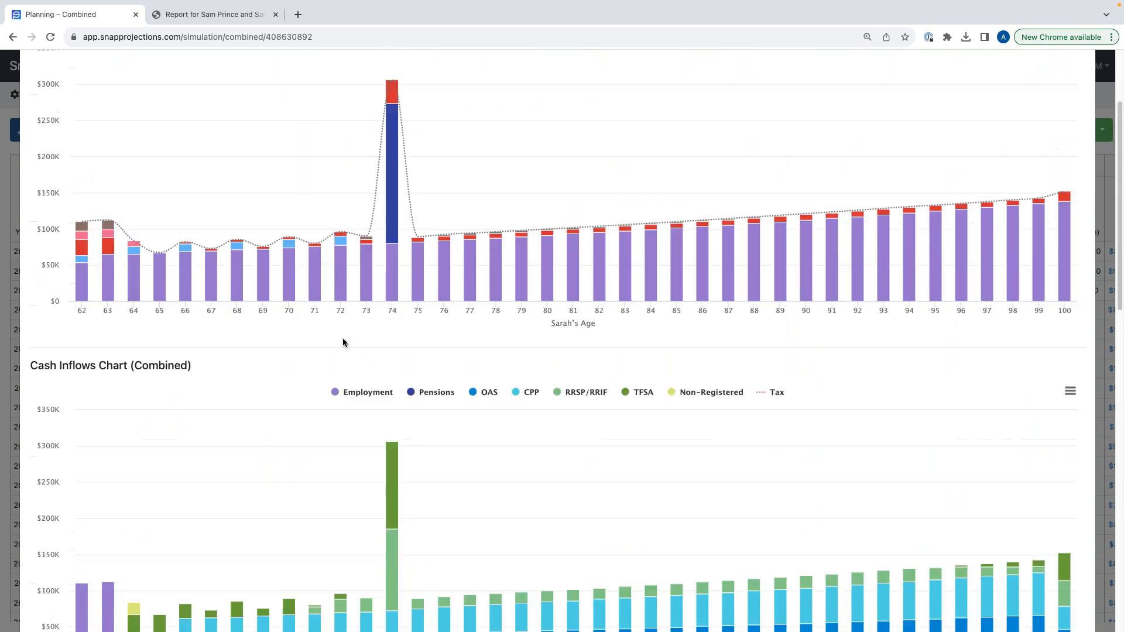
pyautogui.click(1080, 88)
# Step: Check the asset allocation page of the archived PDF report and return to the sustainable spending projection
pyautogui.click(211, 14)
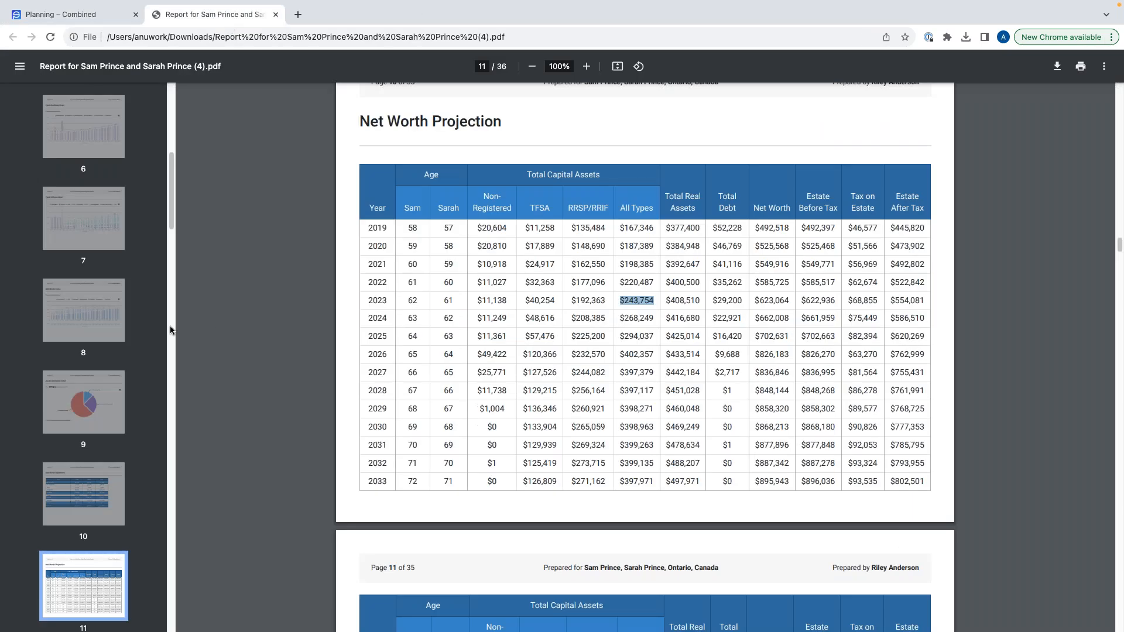
pyautogui.click(61, 401)
pyautogui.click(78, 15)
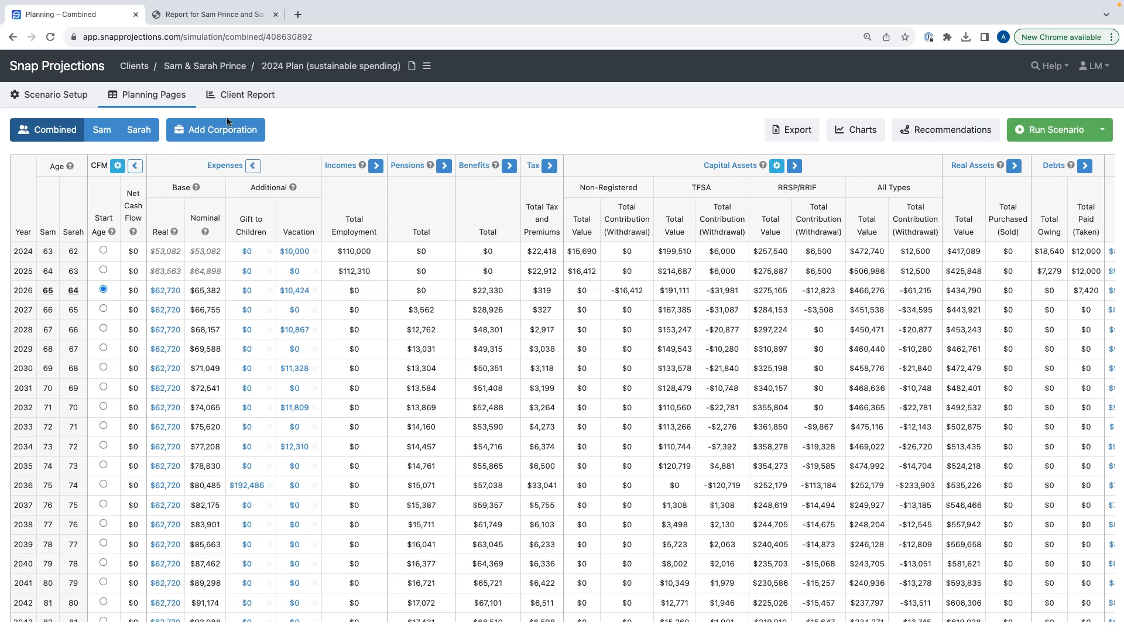
# Step: Return to the client list, open the Snap Projections support site with its contact form, and look over the help topics
pyautogui.click(124, 66)
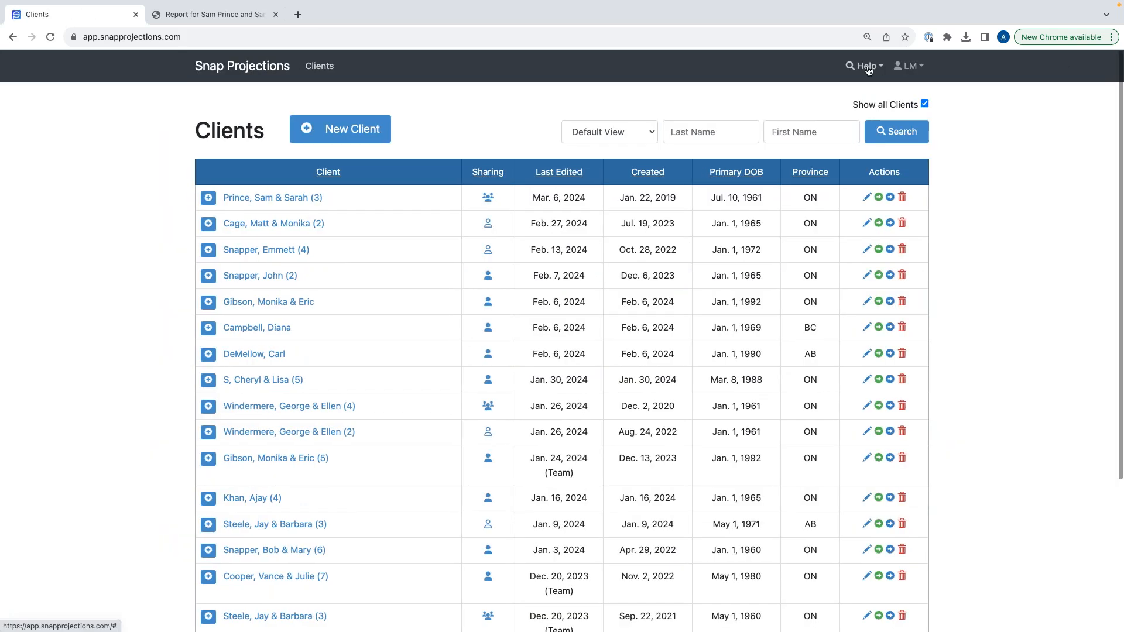
pyautogui.click(868, 67)
pyautogui.click(867, 92)
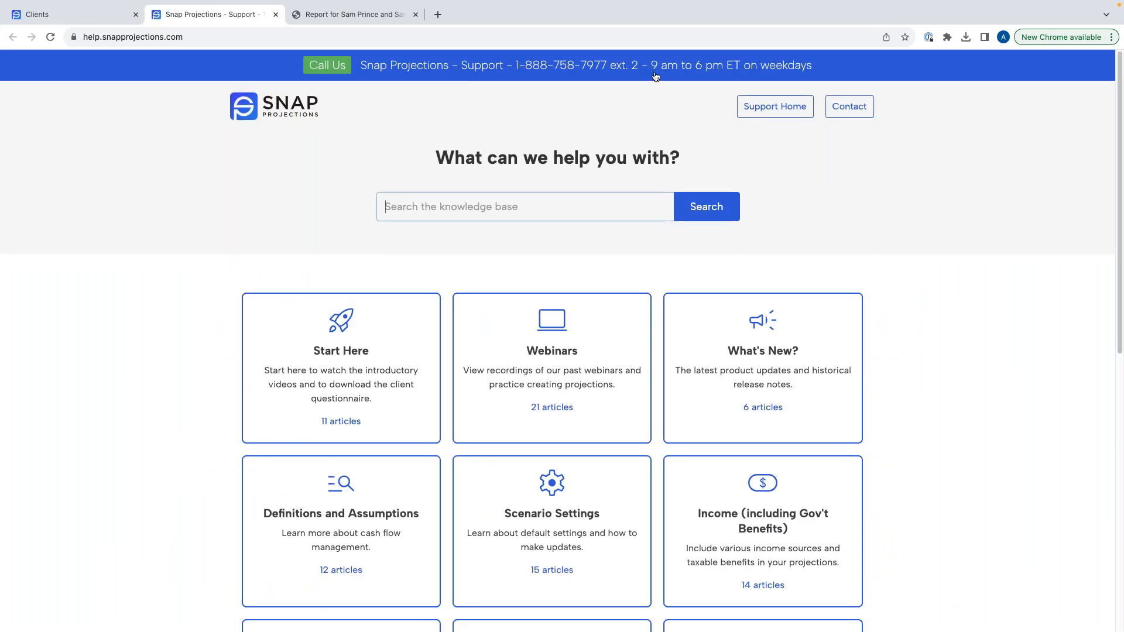
pyautogui.click(862, 106)
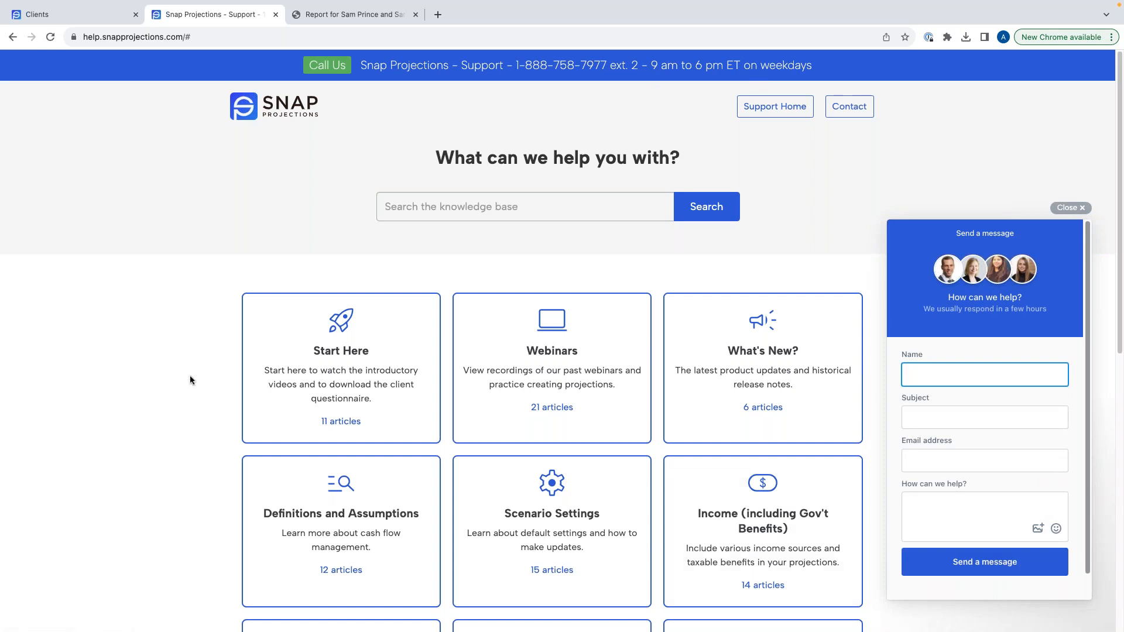
pyautogui.scroll(-2, 198, 358)
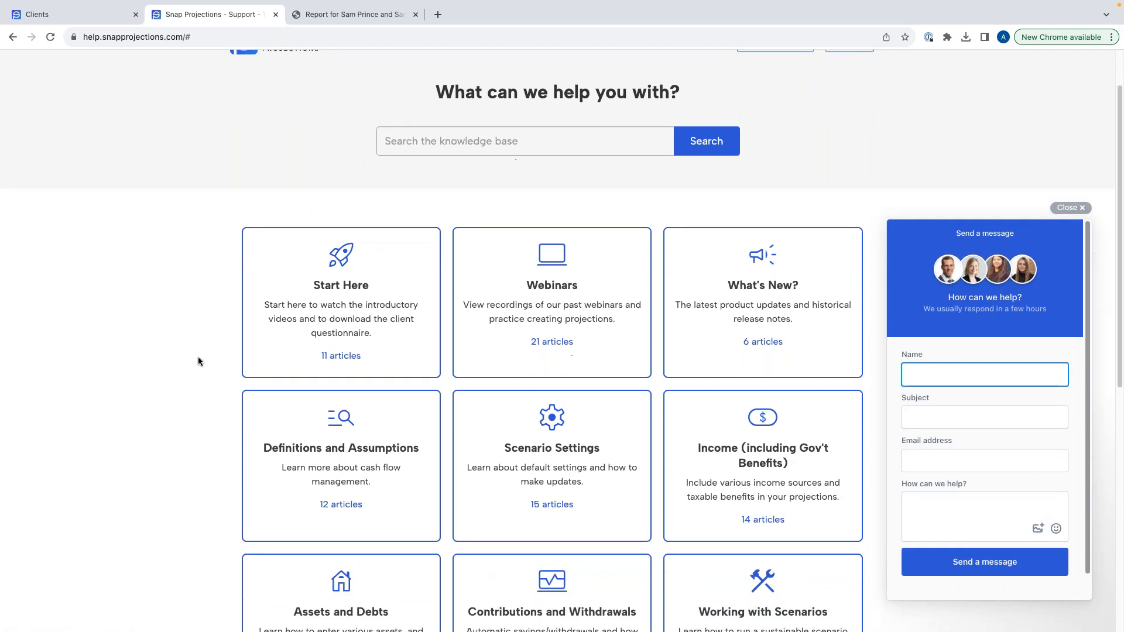
# Step: Open the Webinars help category and look through the list of past webinar recordings
pyautogui.click(500, 286)
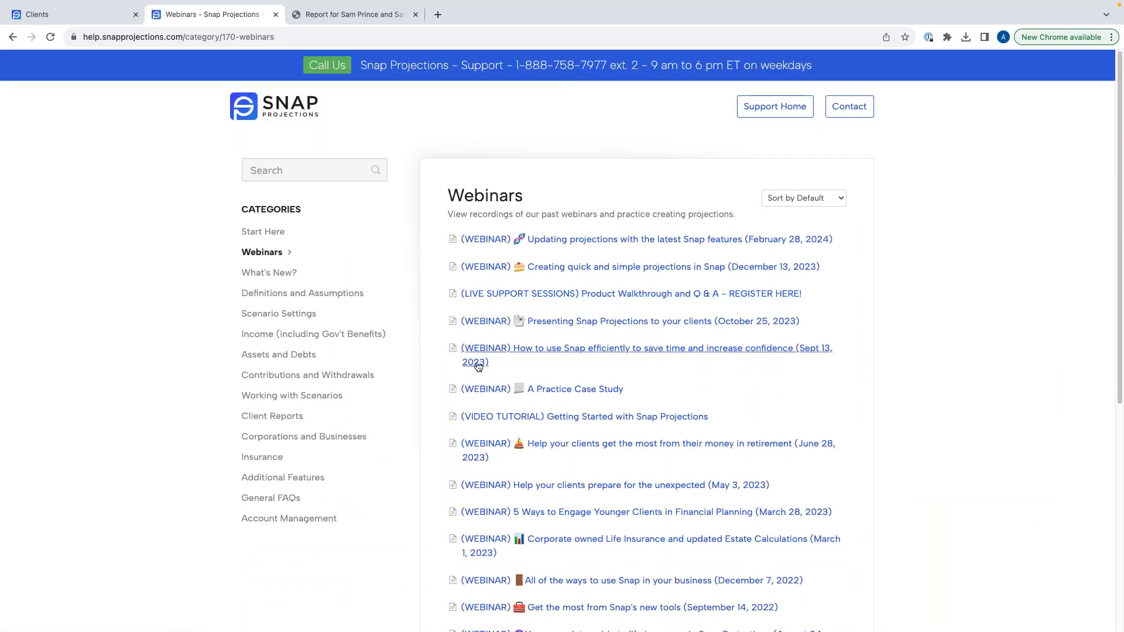
pyautogui.scroll(-3, 475, 380)
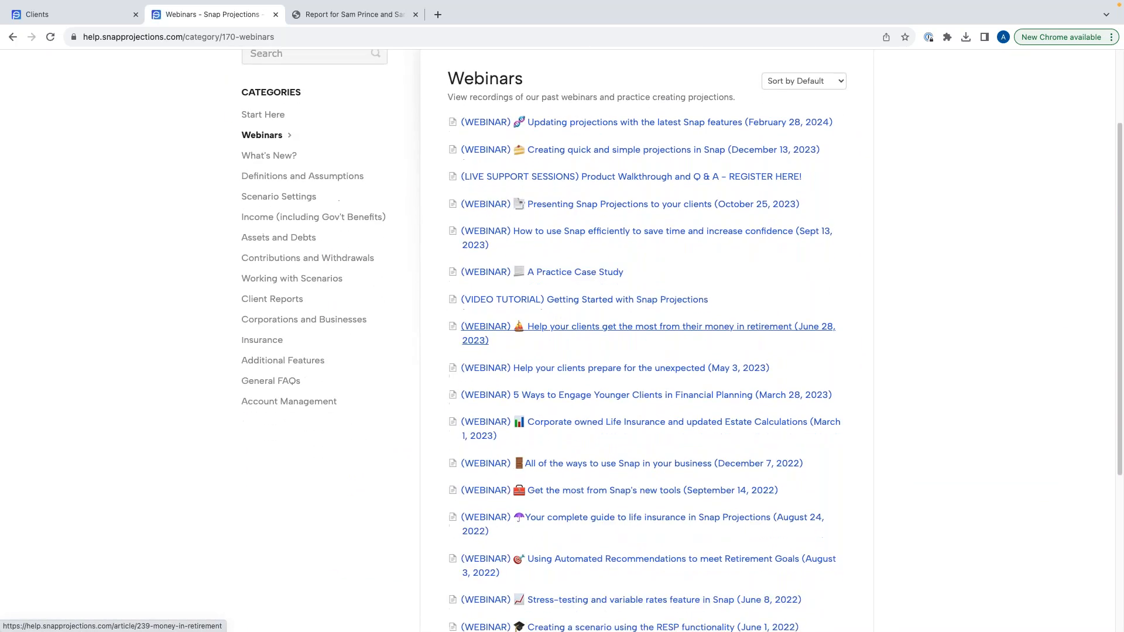
pyautogui.scroll(-3, 476, 381)
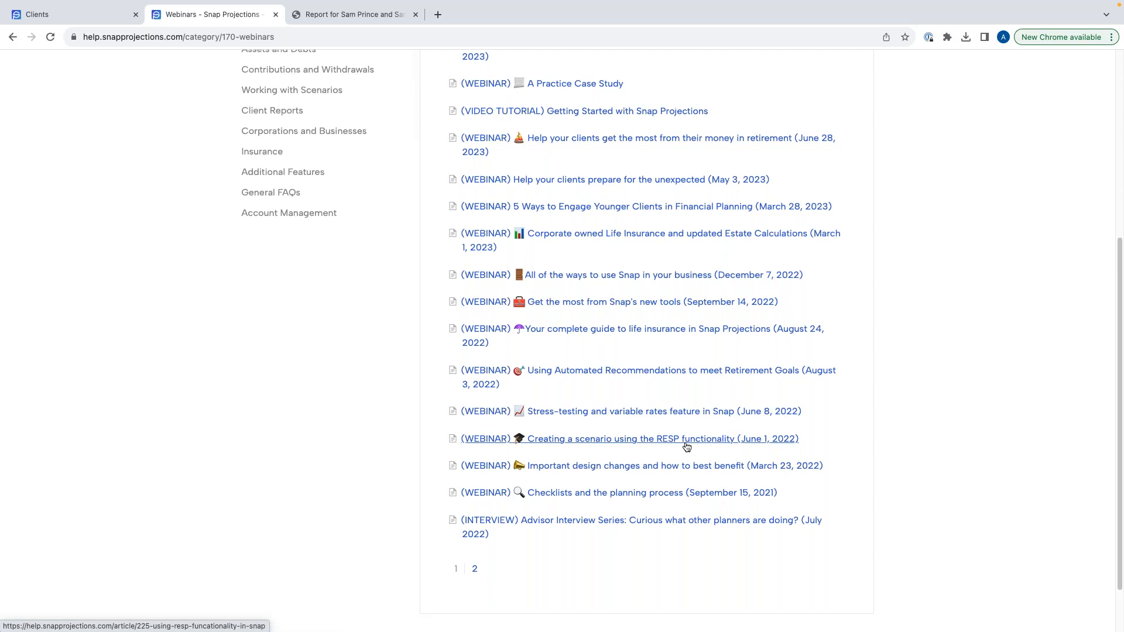
pyautogui.scroll(1, 646, 375)
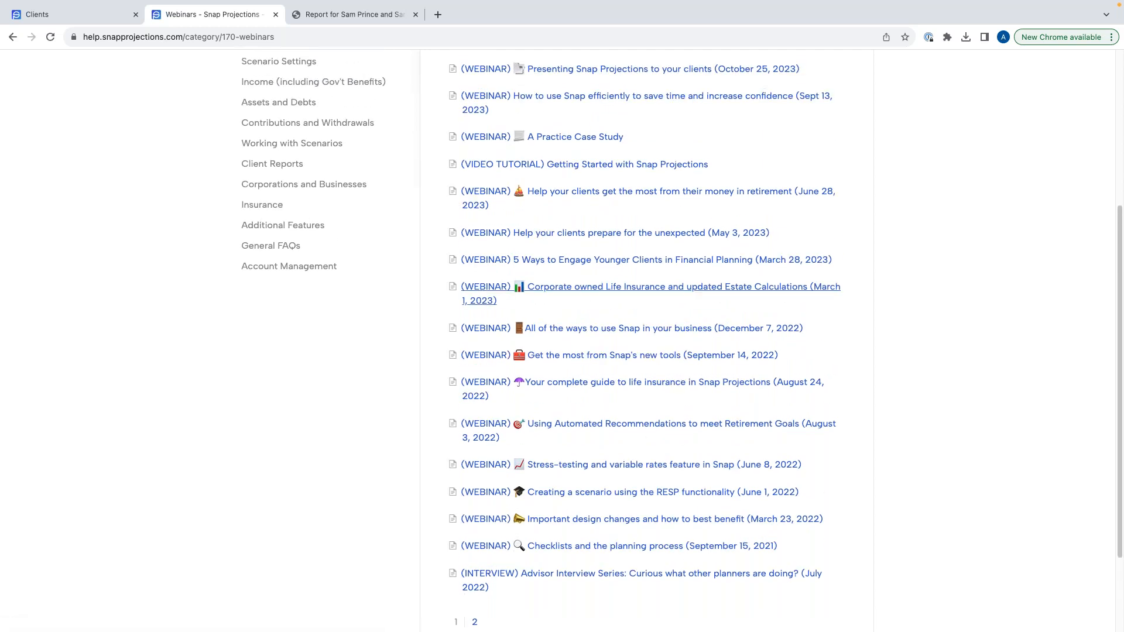
pyautogui.scroll(2, 585, 293)
pyautogui.scroll(3, 583, 251)
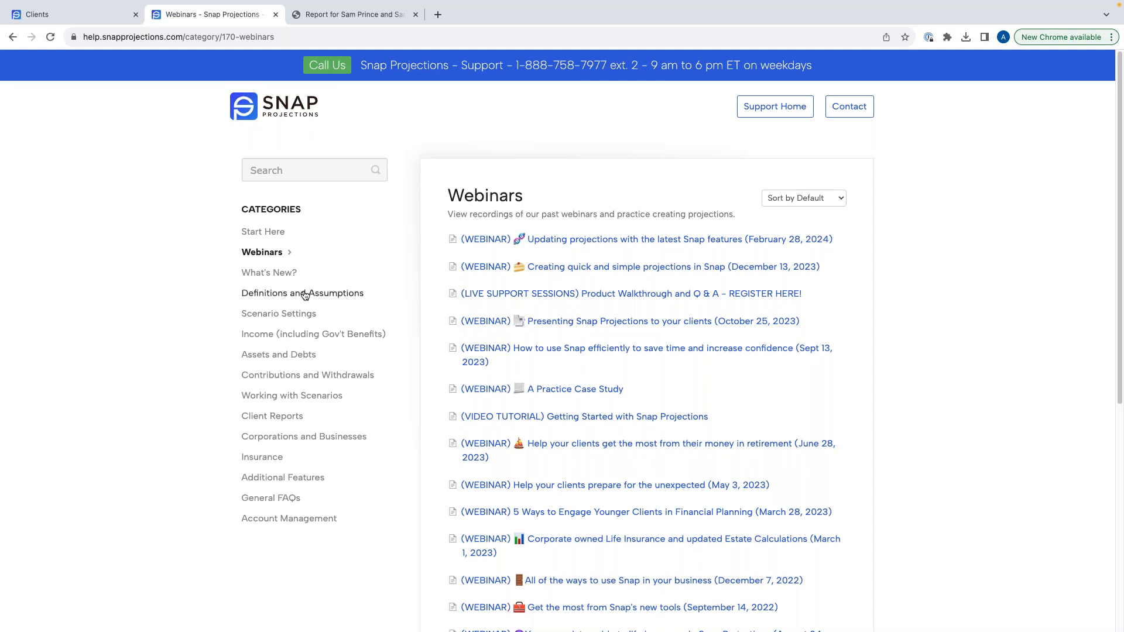
# Step: Search the help site for "GIS", open the article on modelling the Guaranteed Income Supplement, and read its instructions and example cases
pyautogui.click(293, 170)
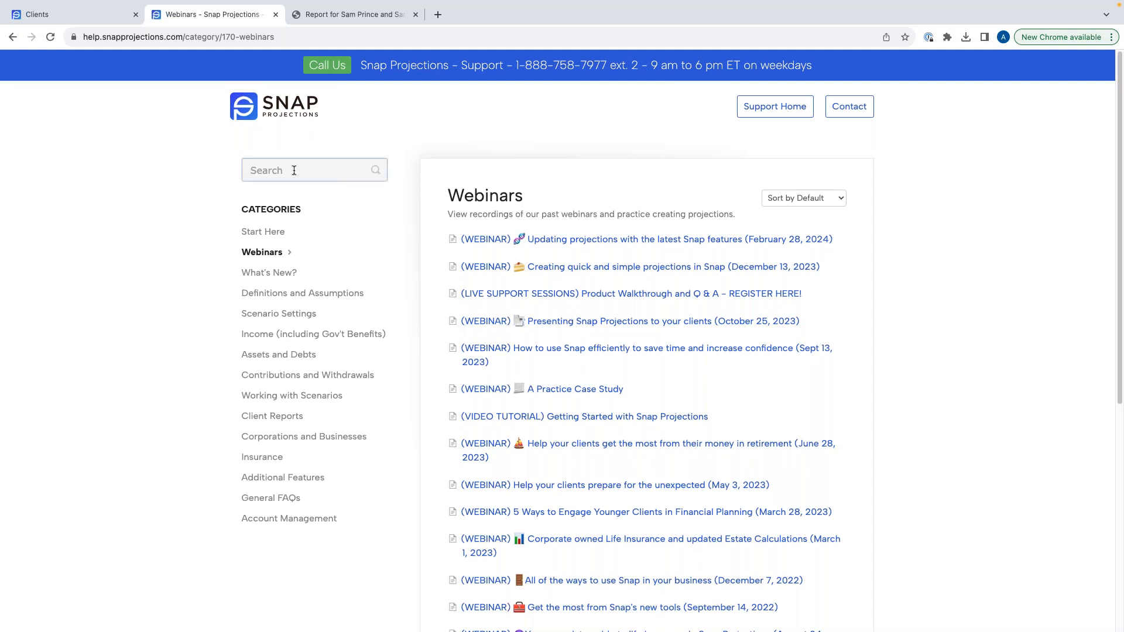
pyautogui.write('GIS')
pyautogui.click(322, 223)
pyautogui.scroll(-3, 709, 368)
pyautogui.scroll(-7, 708, 364)
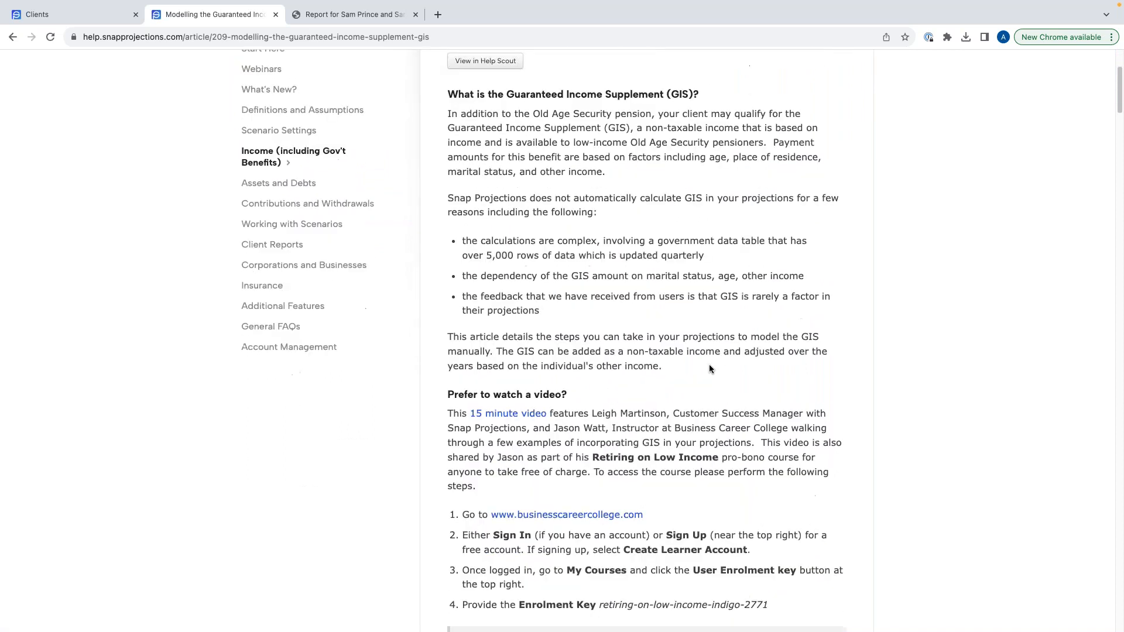
pyautogui.scroll(-9, 646, 339)
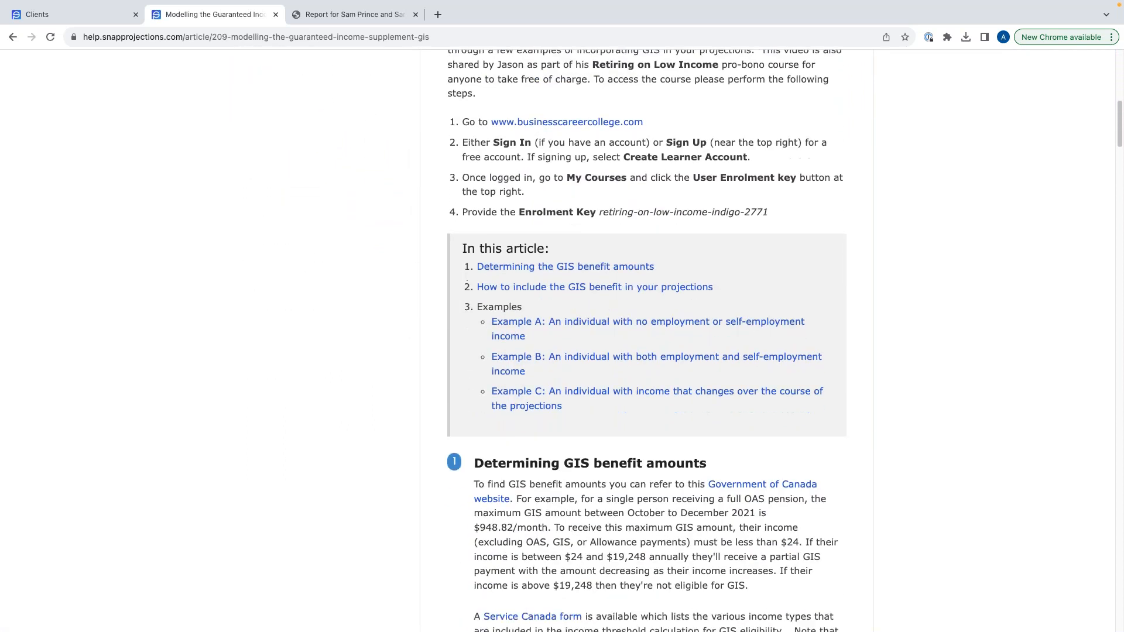
pyautogui.scroll(-12, 646, 340)
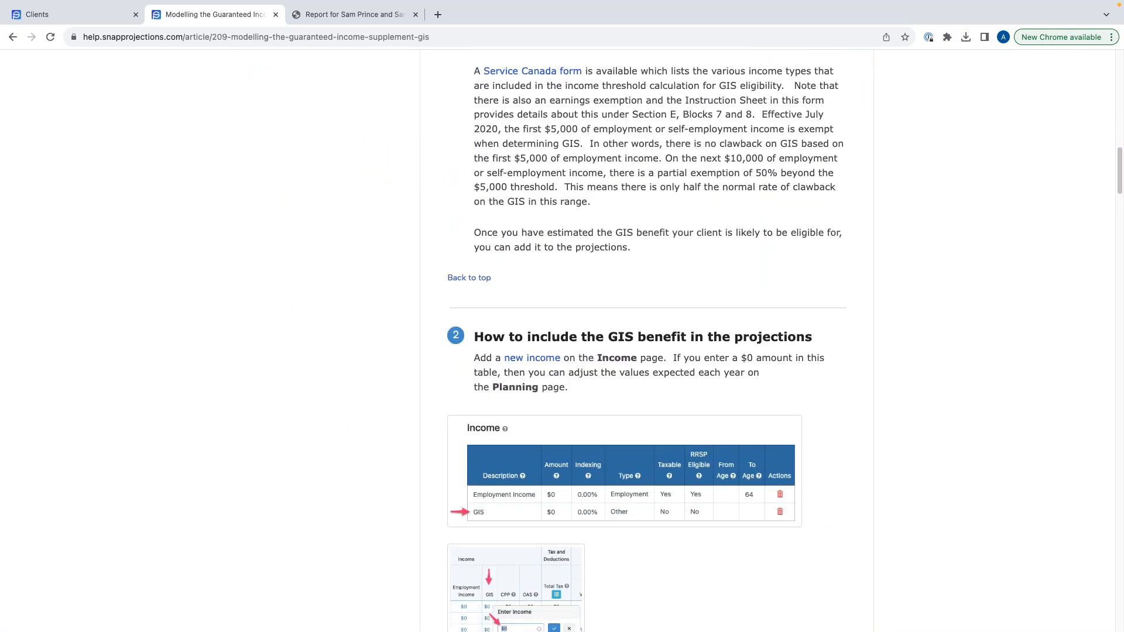
pyautogui.scroll(20, 707, 367)
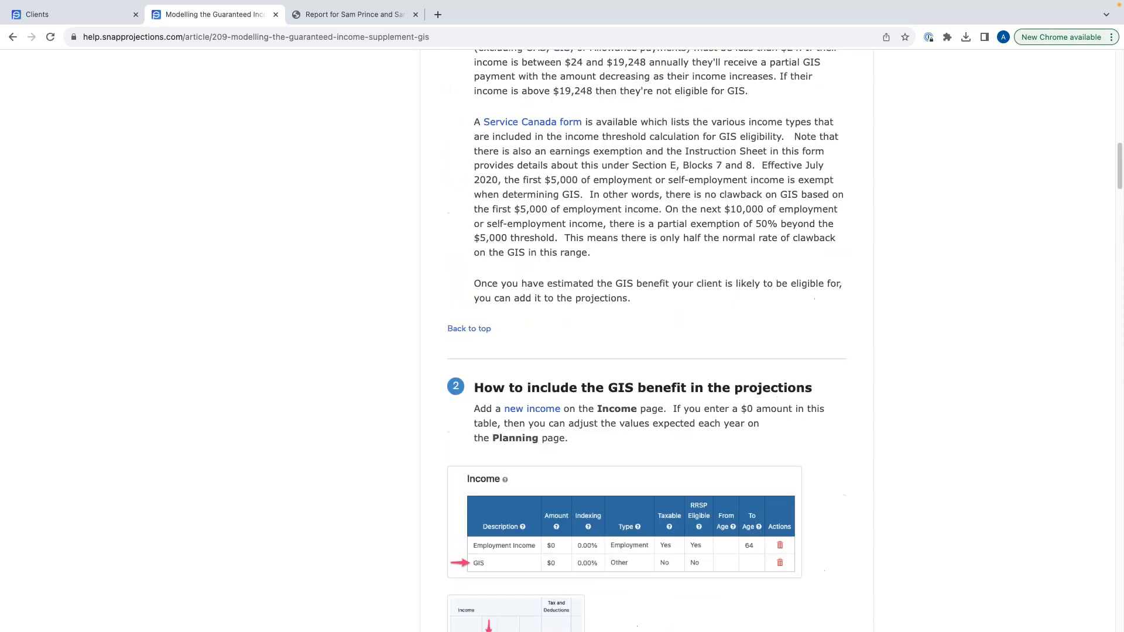
pyautogui.scroll(-18, 707, 367)
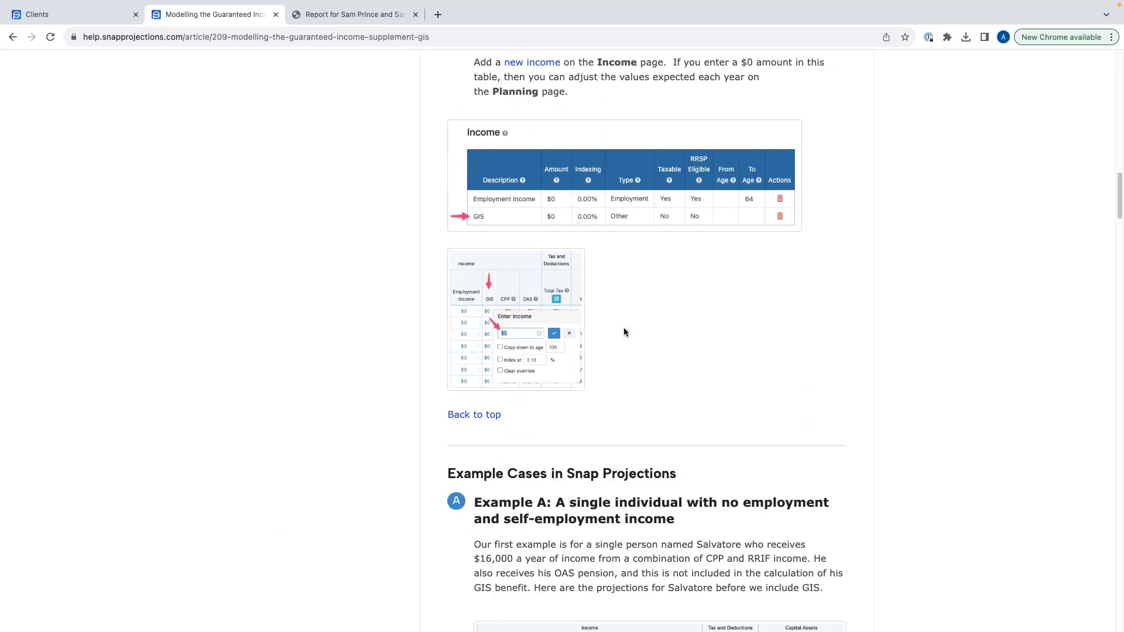
pyautogui.scroll(-11, 623, 329)
pyautogui.scroll(-7, 623, 331)
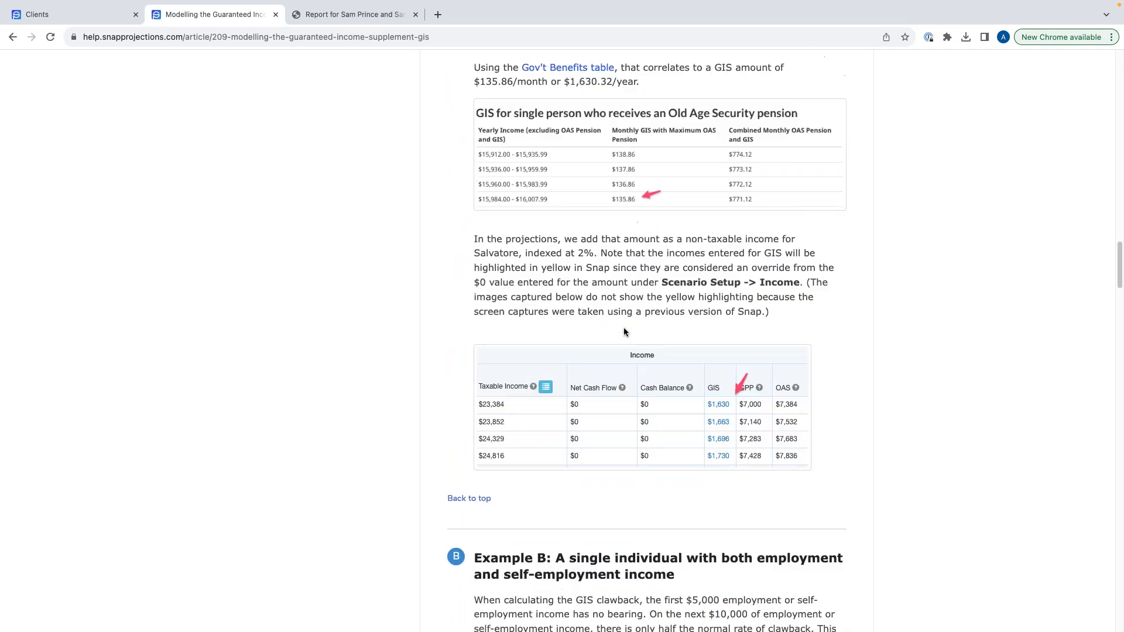
pyautogui.scroll(11, 624, 331)
pyautogui.scroll(20, 623, 332)
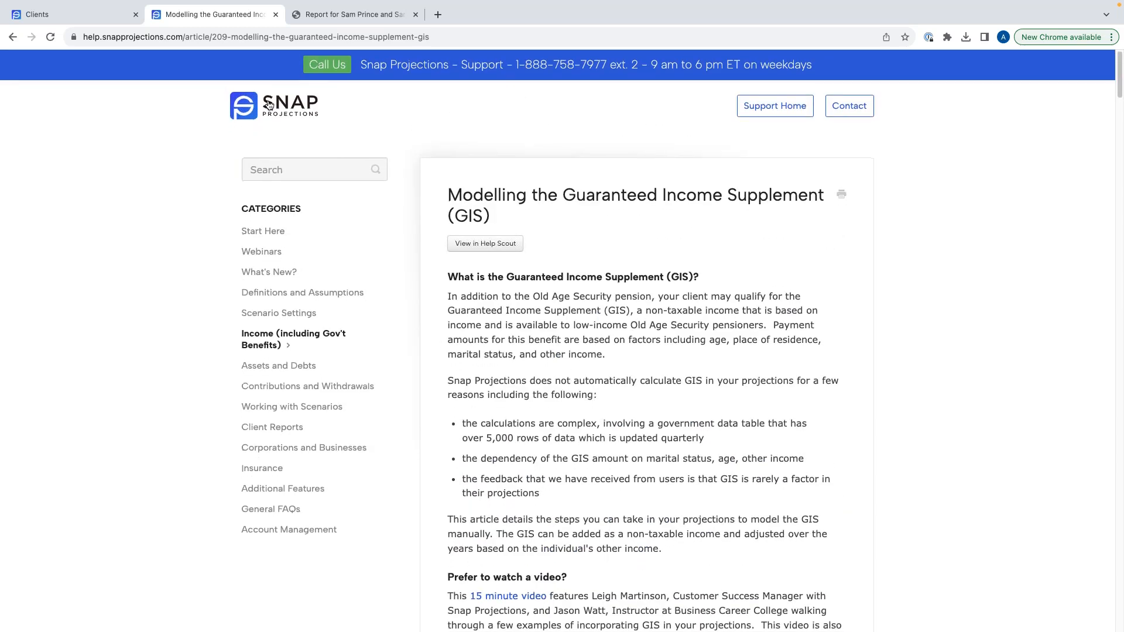
# Step: Return to the support home page, view the contact message form, and close it without sending anything
pyautogui.click(268, 104)
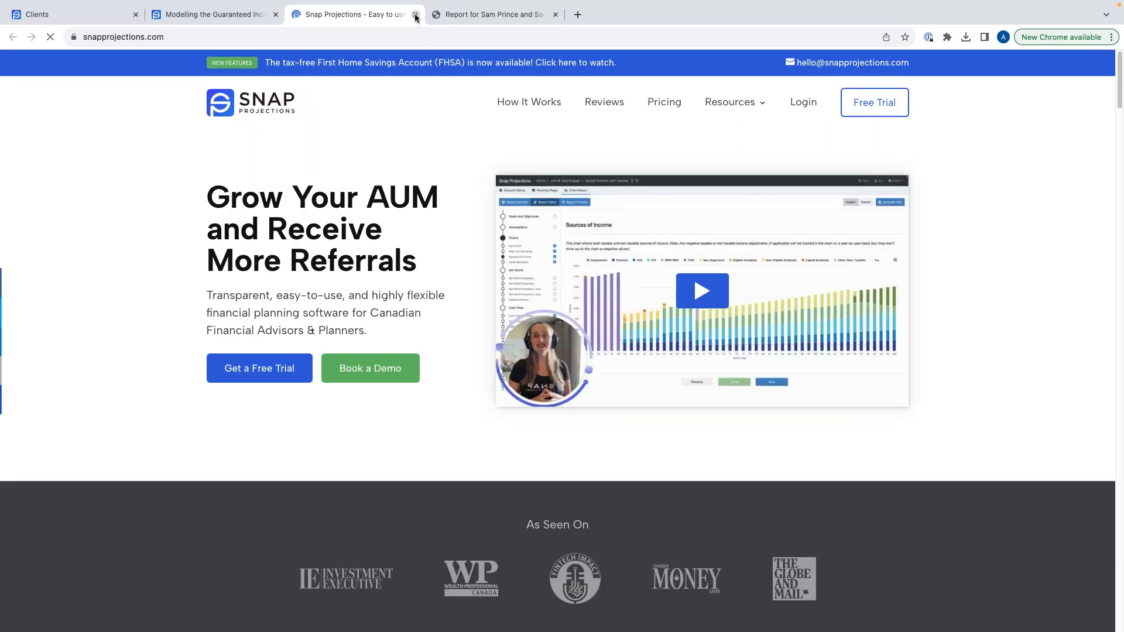
pyautogui.click(415, 15)
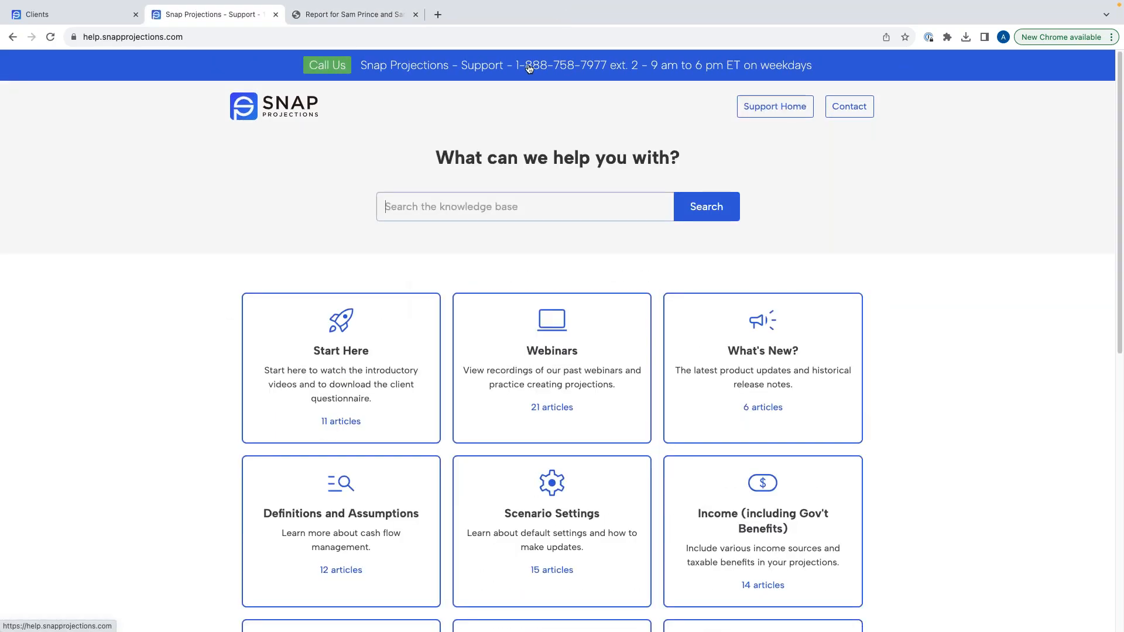
pyautogui.click(851, 108)
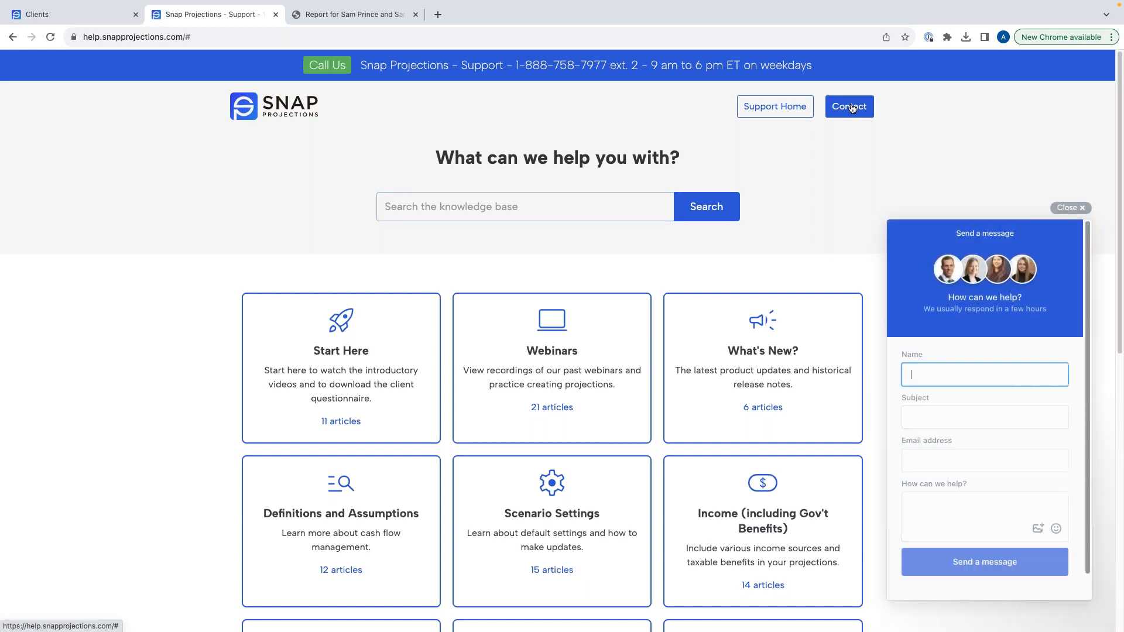
pyautogui.click(1072, 209)
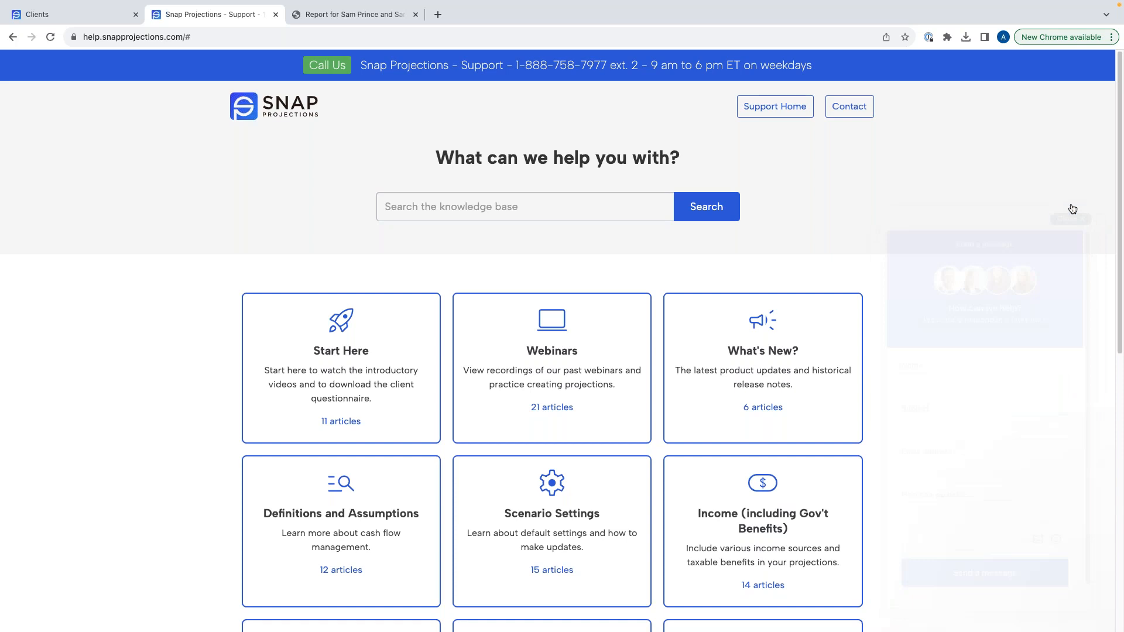